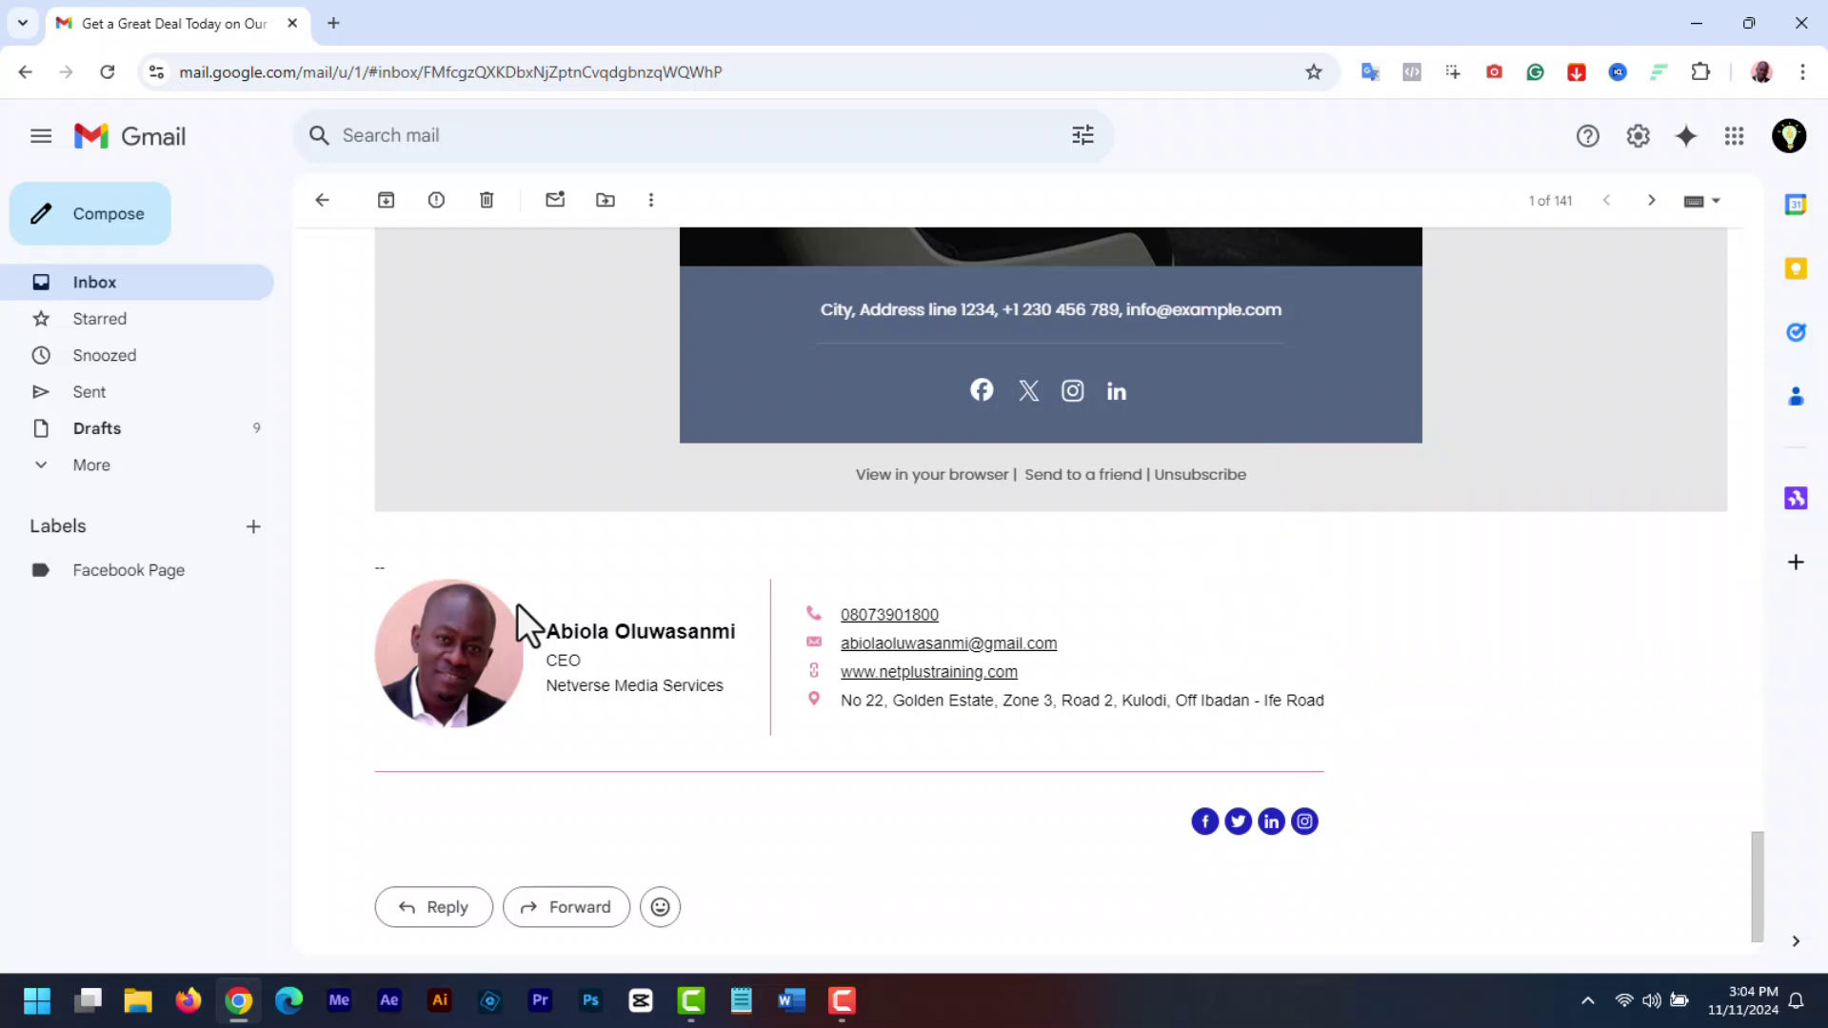
{"action": "scroll", "coordinate": [918, 640], "scroll_direction": "down", "scroll_amount": 1}
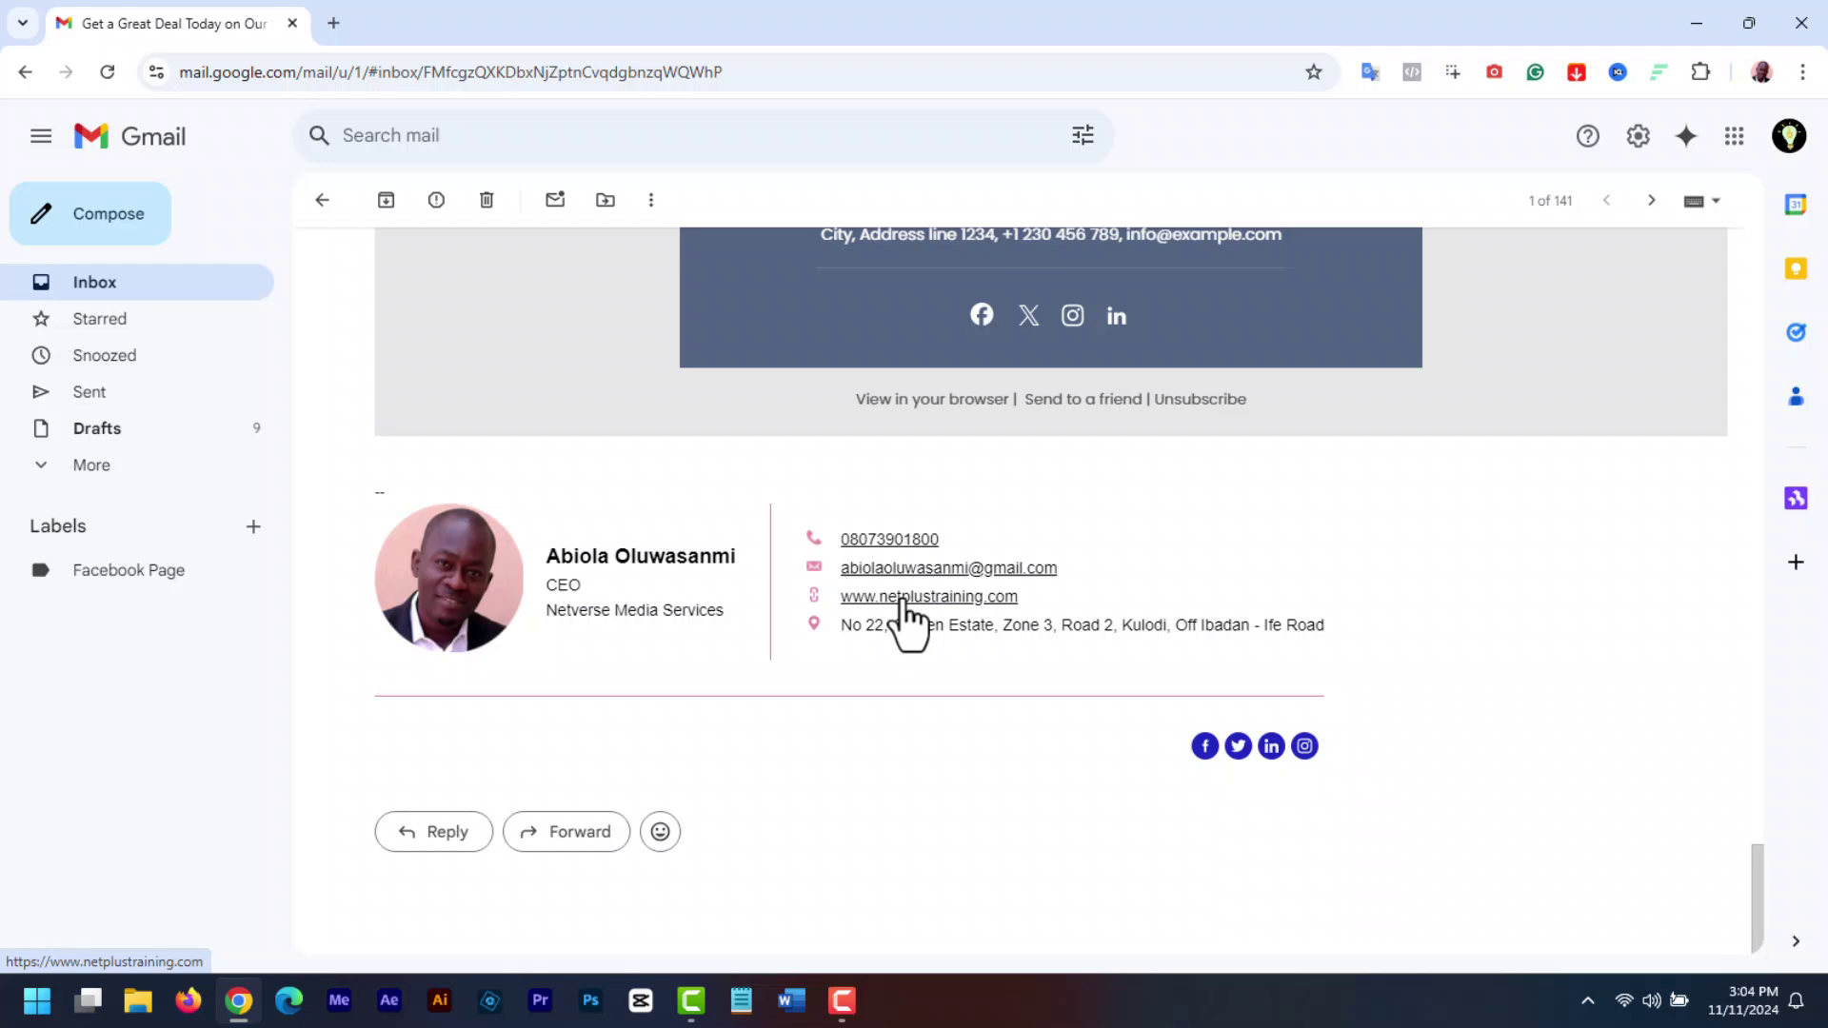
- Open the example signature's website link from the Gmail email in a new tab
{"action": "left_click", "coordinate": [902, 599]}
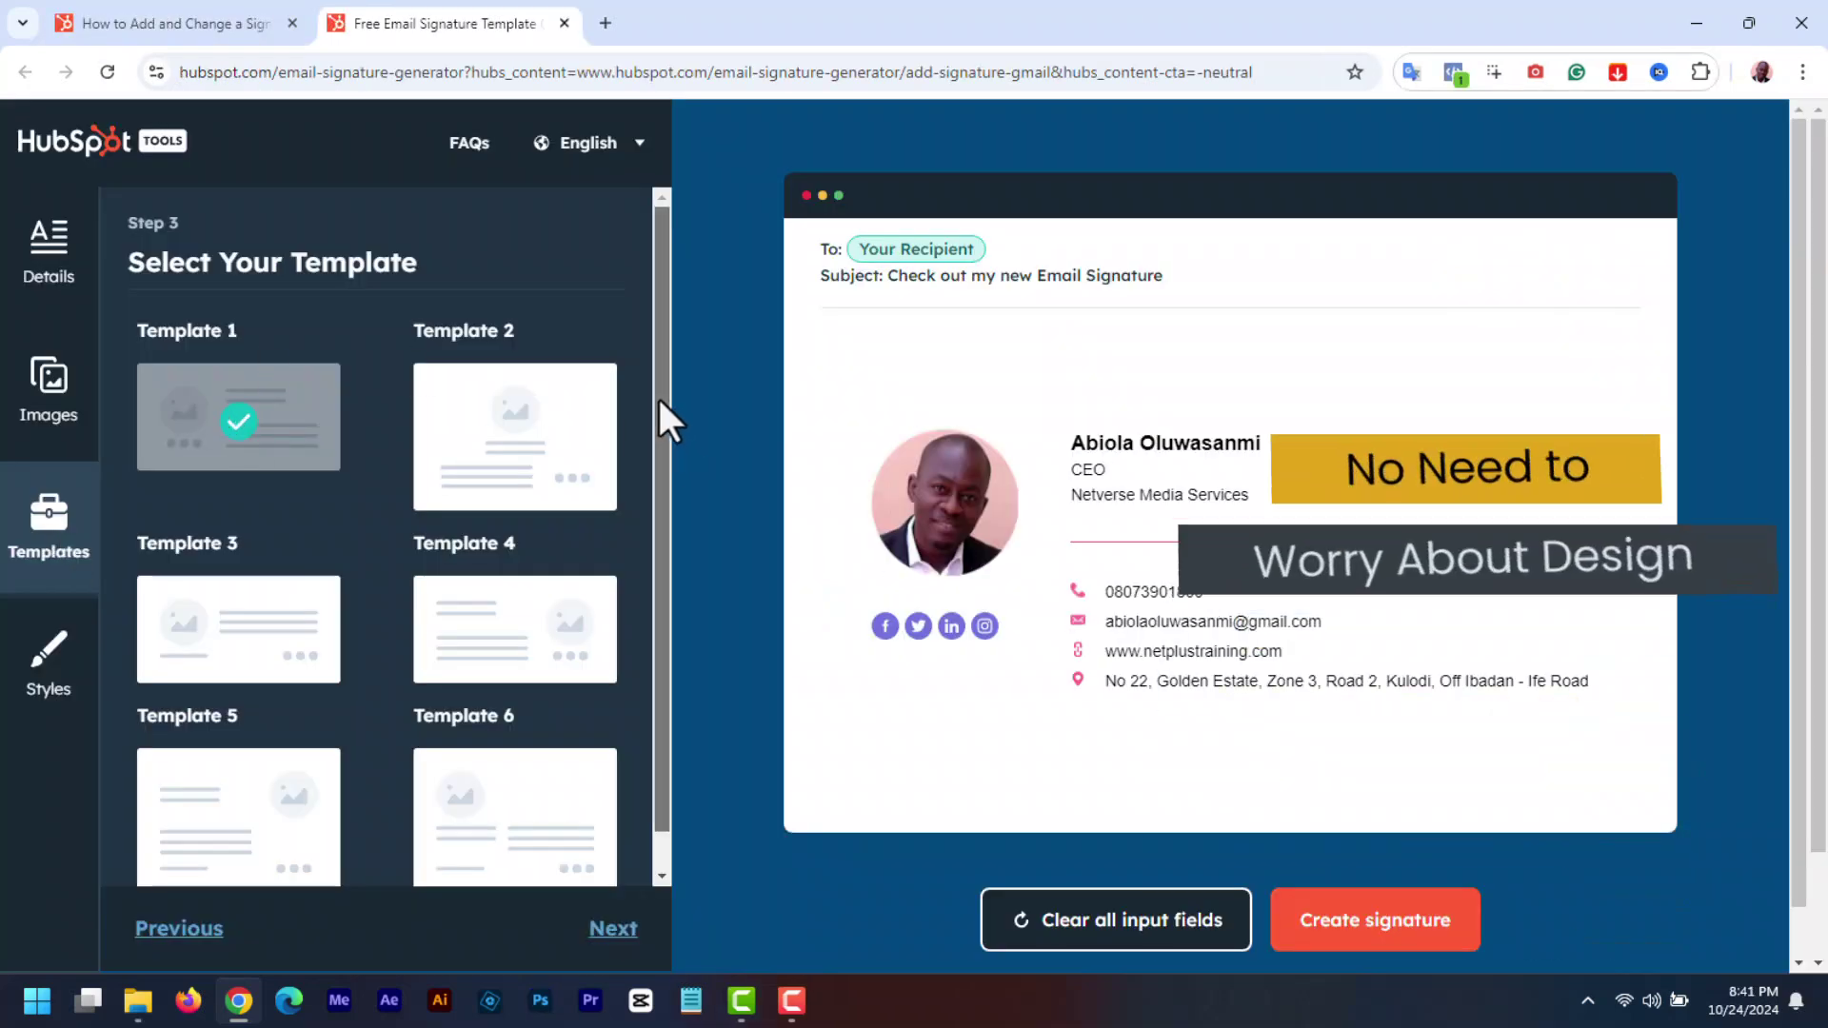
{"action": "scroll", "coordinate": [647, 634], "scroll_direction": "down", "scroll_amount": 1}
{"action": "scroll", "coordinate": [647, 633], "scroll_direction": "up", "scroll_amount": 1}
- Preview Abiola's signature in Template 2, 3, 4, 5 and 6 in turn
{"action": "left_click", "coordinate": [520, 403]}
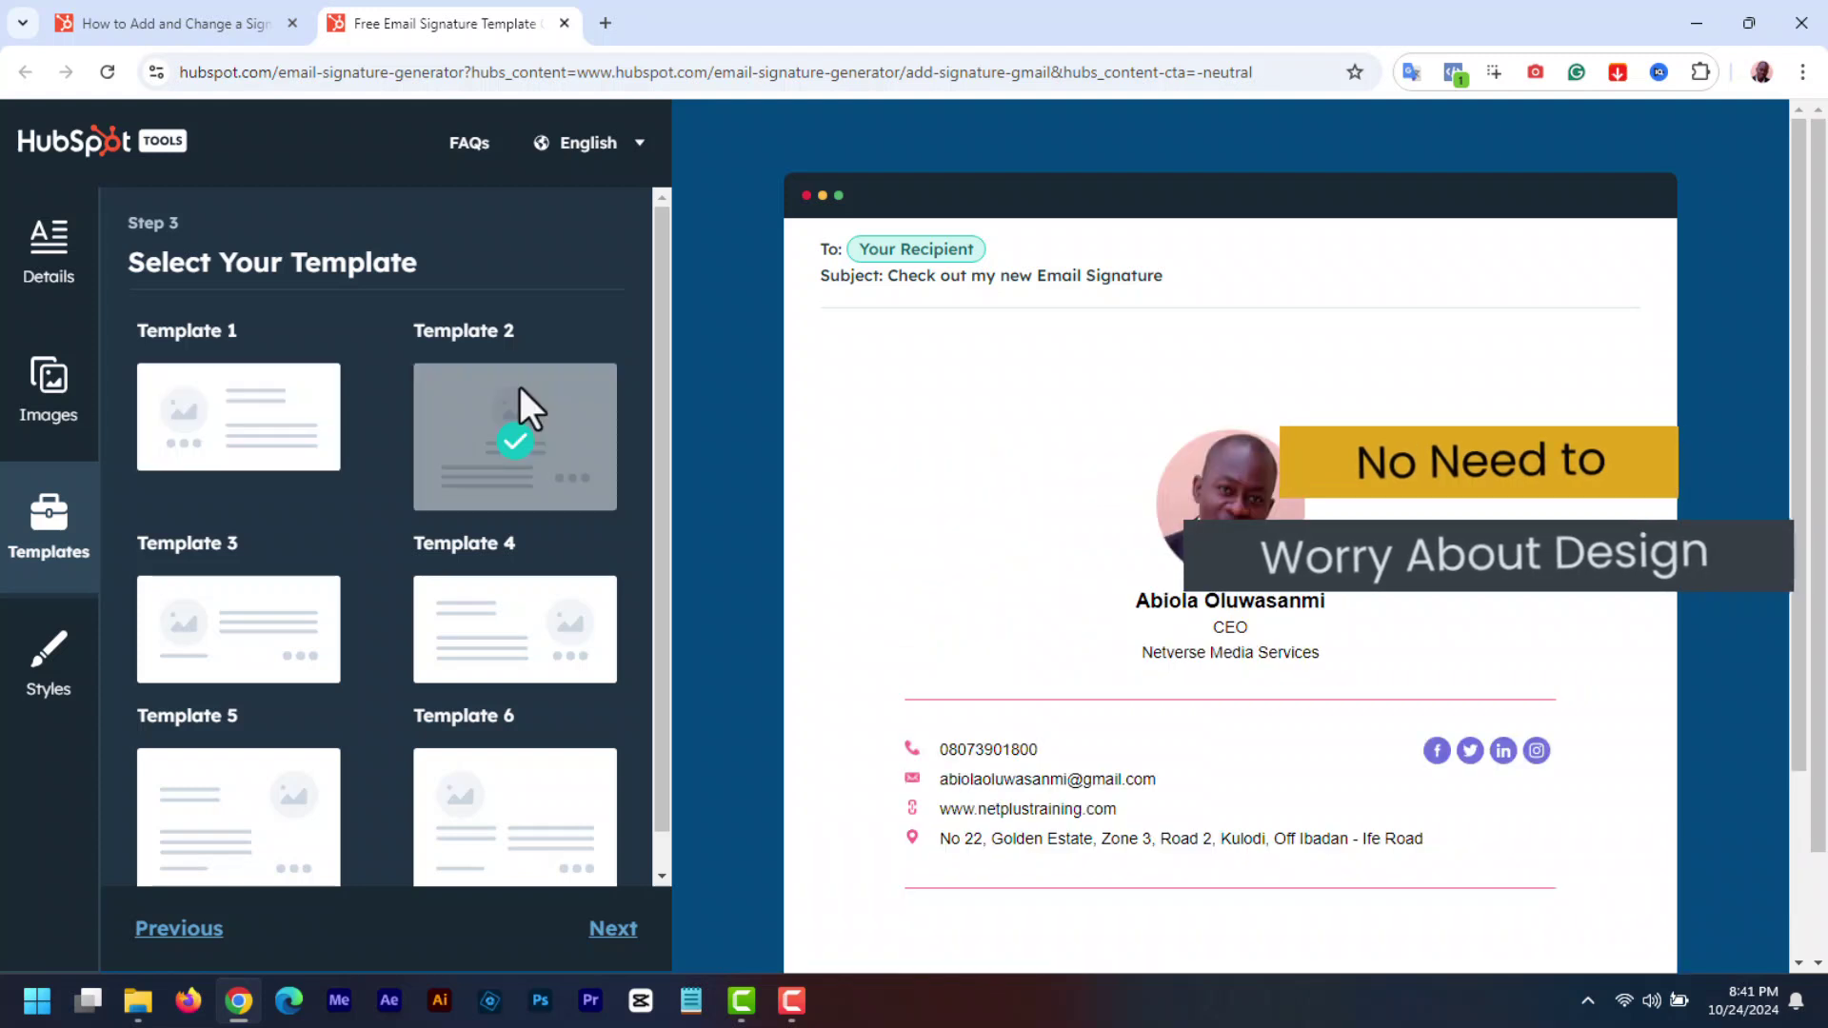
{"action": "left_click", "coordinate": [259, 616]}
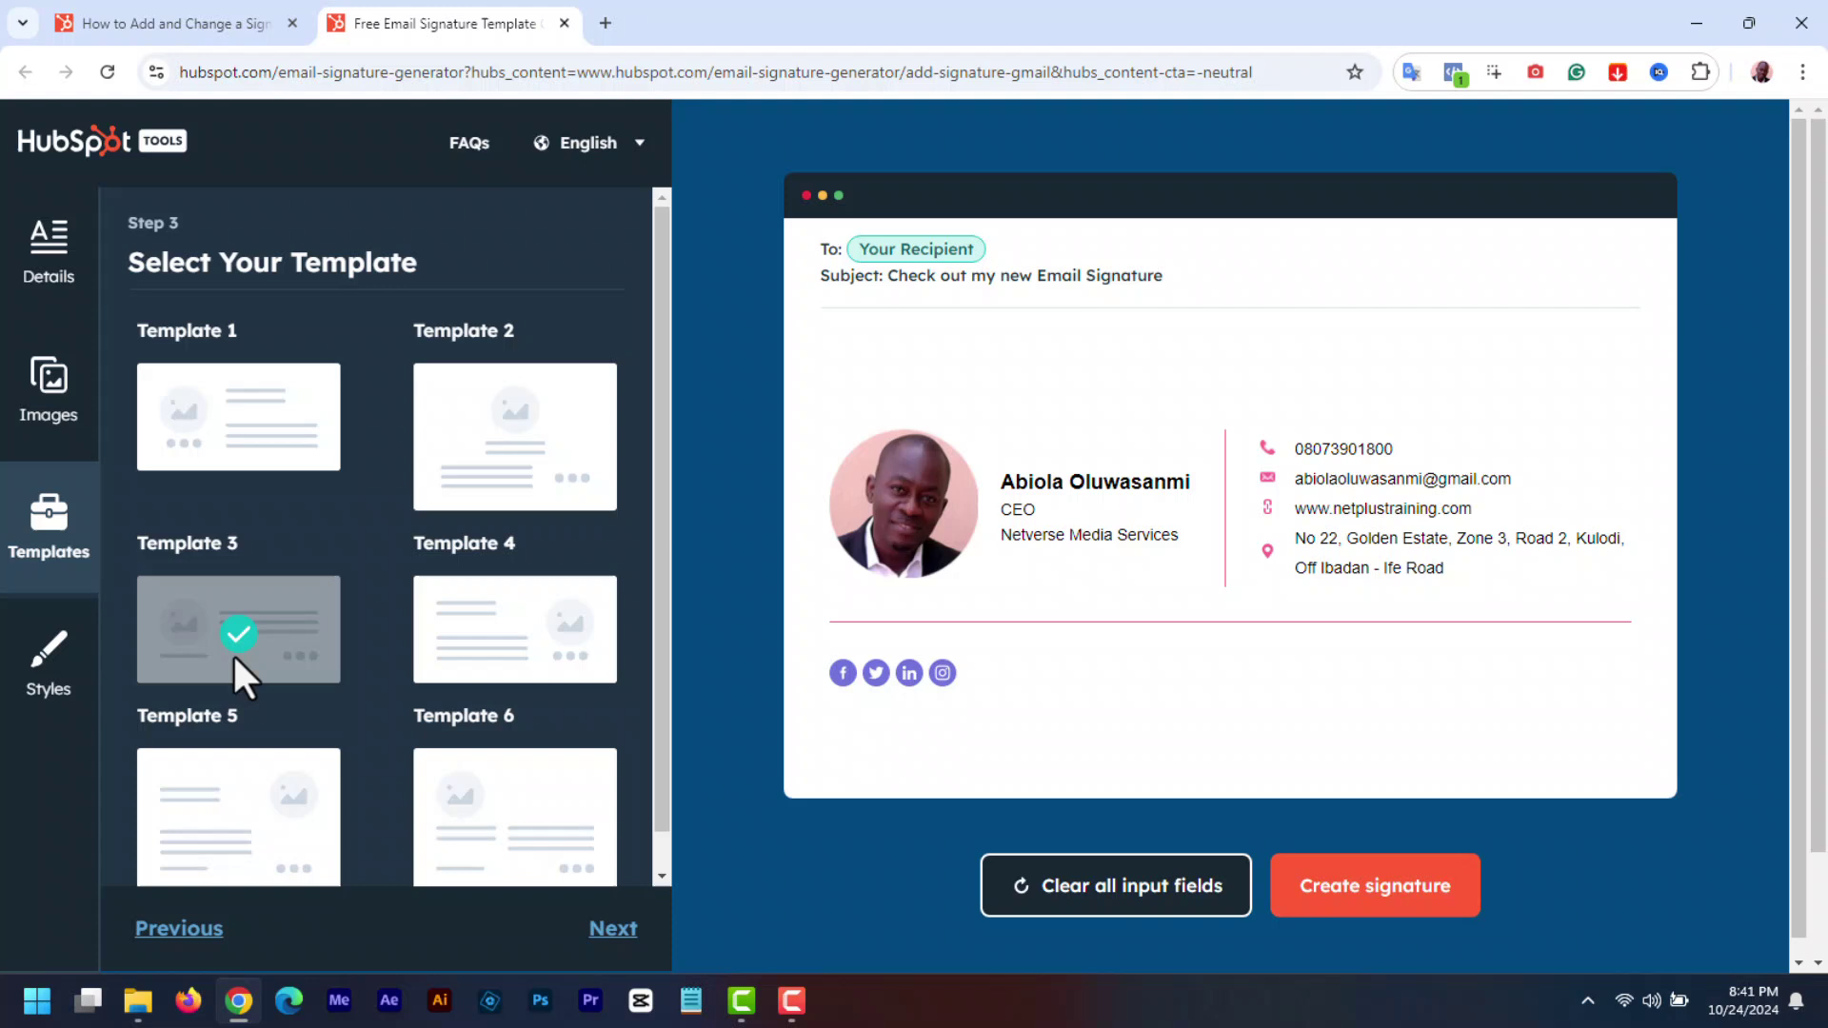
{"action": "left_click", "coordinate": [507, 636]}
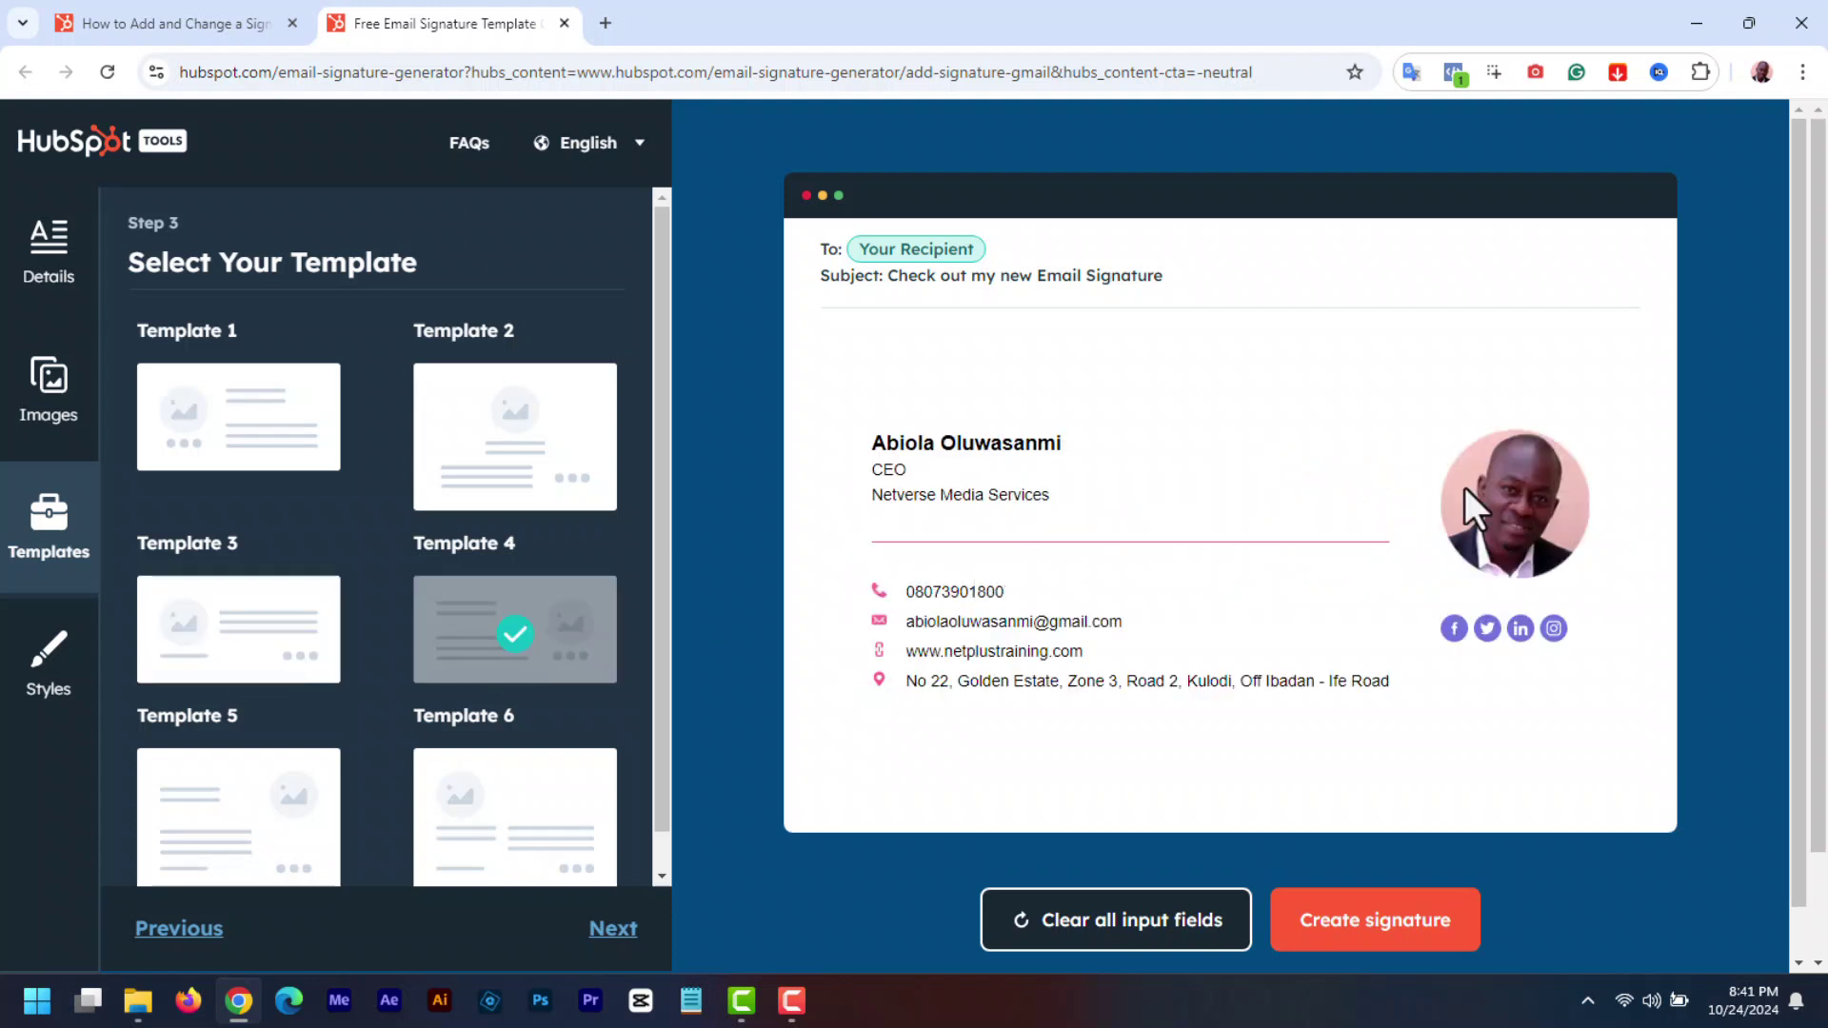
{"action": "left_click", "coordinate": [276, 829]}
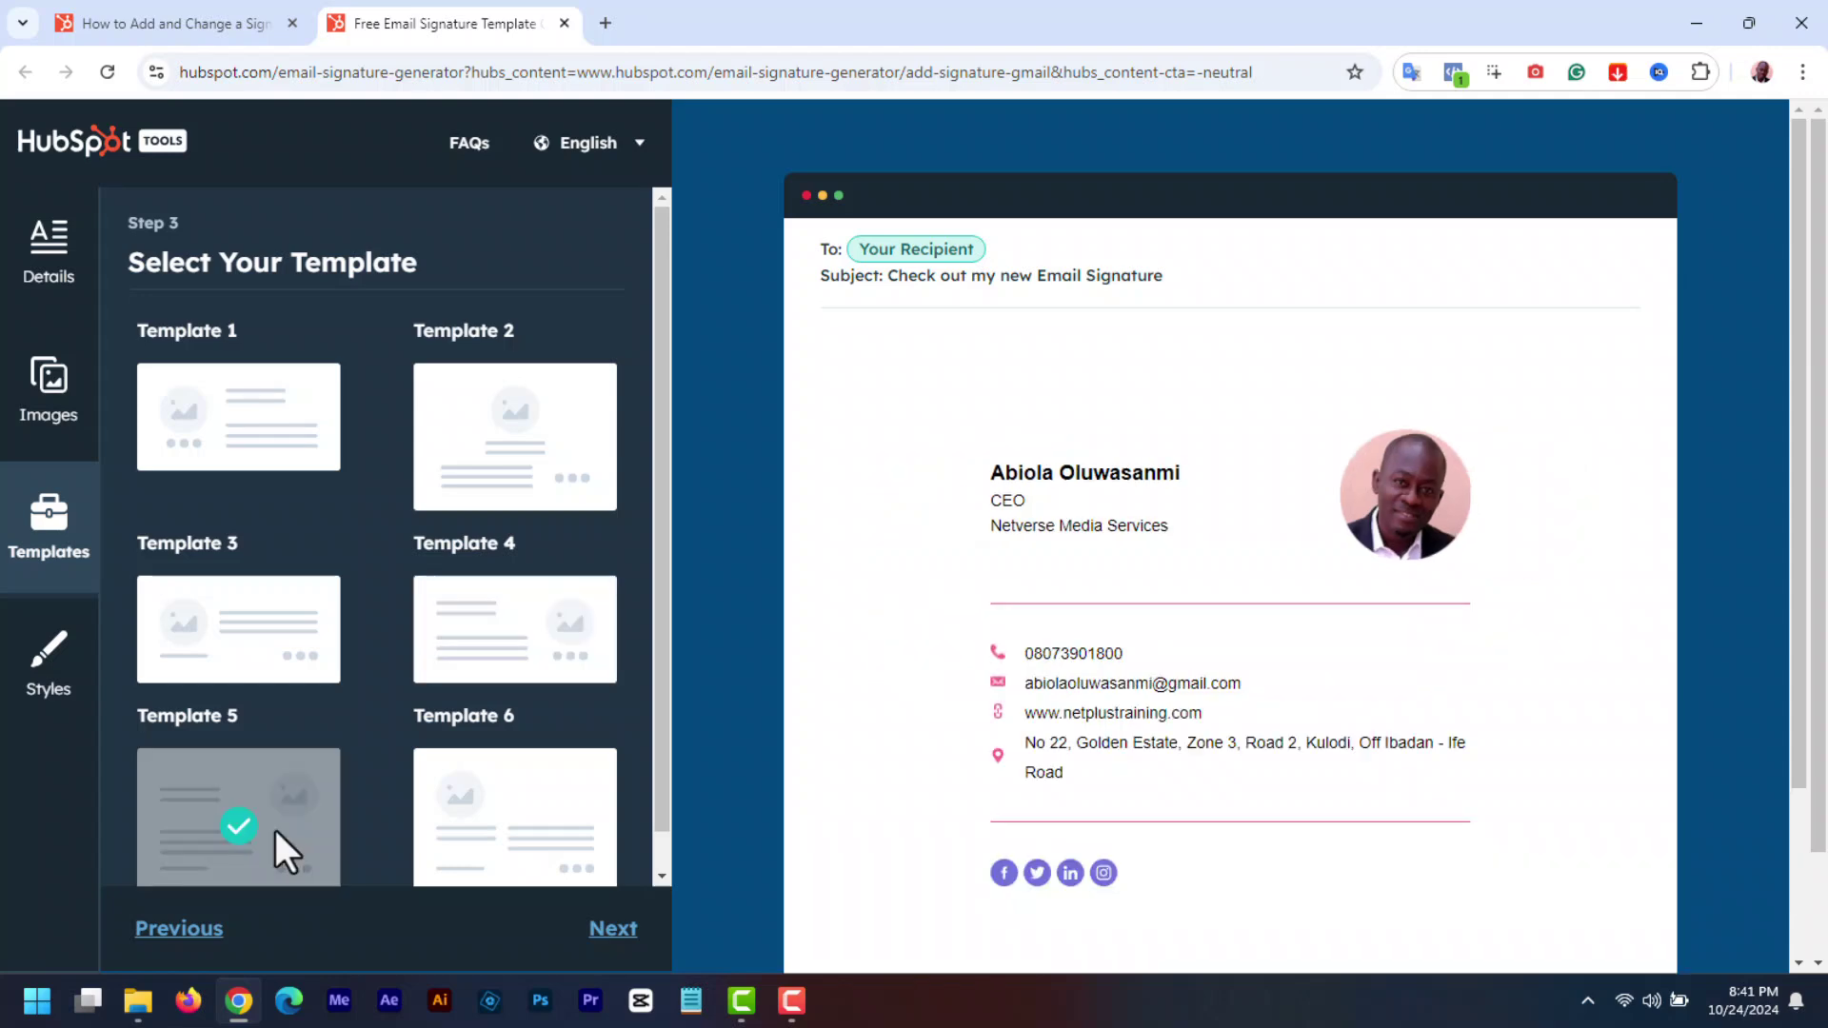
{"action": "left_click", "coordinate": [498, 825]}
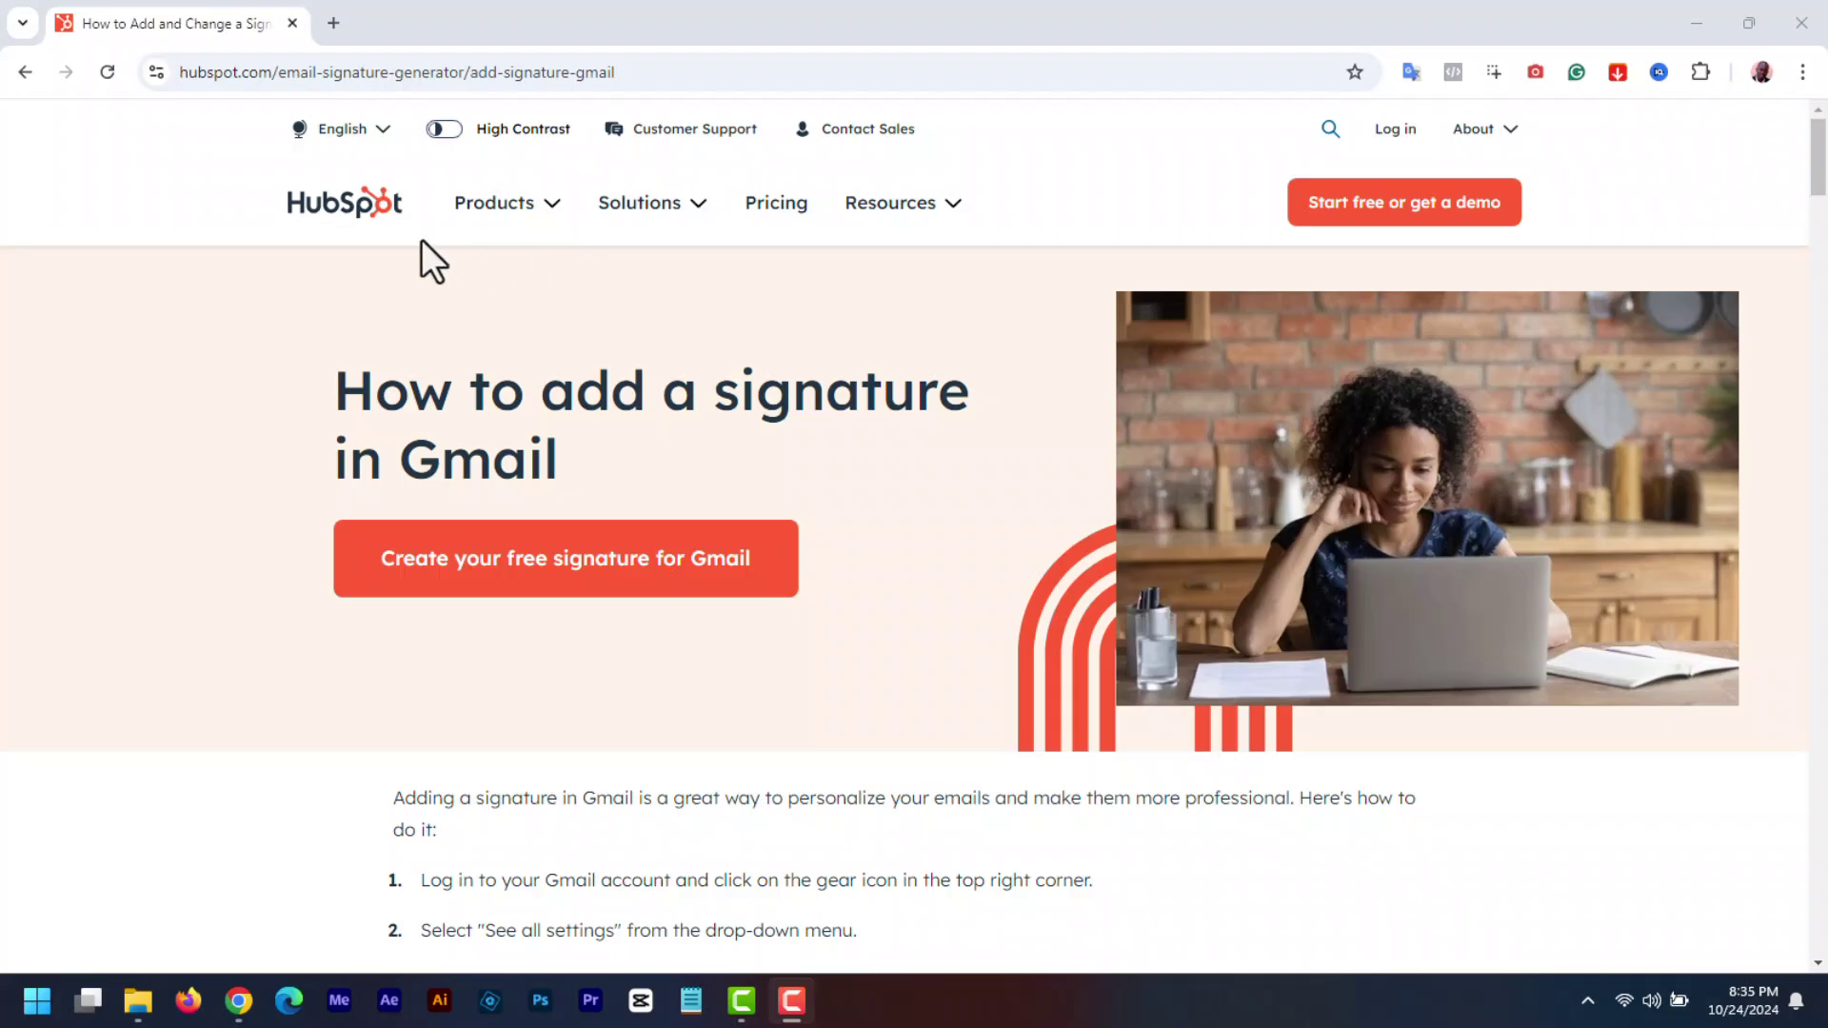
- Launch HubSpot's free Gmail signature generator and begin a new signature
{"action": "left_click", "coordinate": [601, 569]}
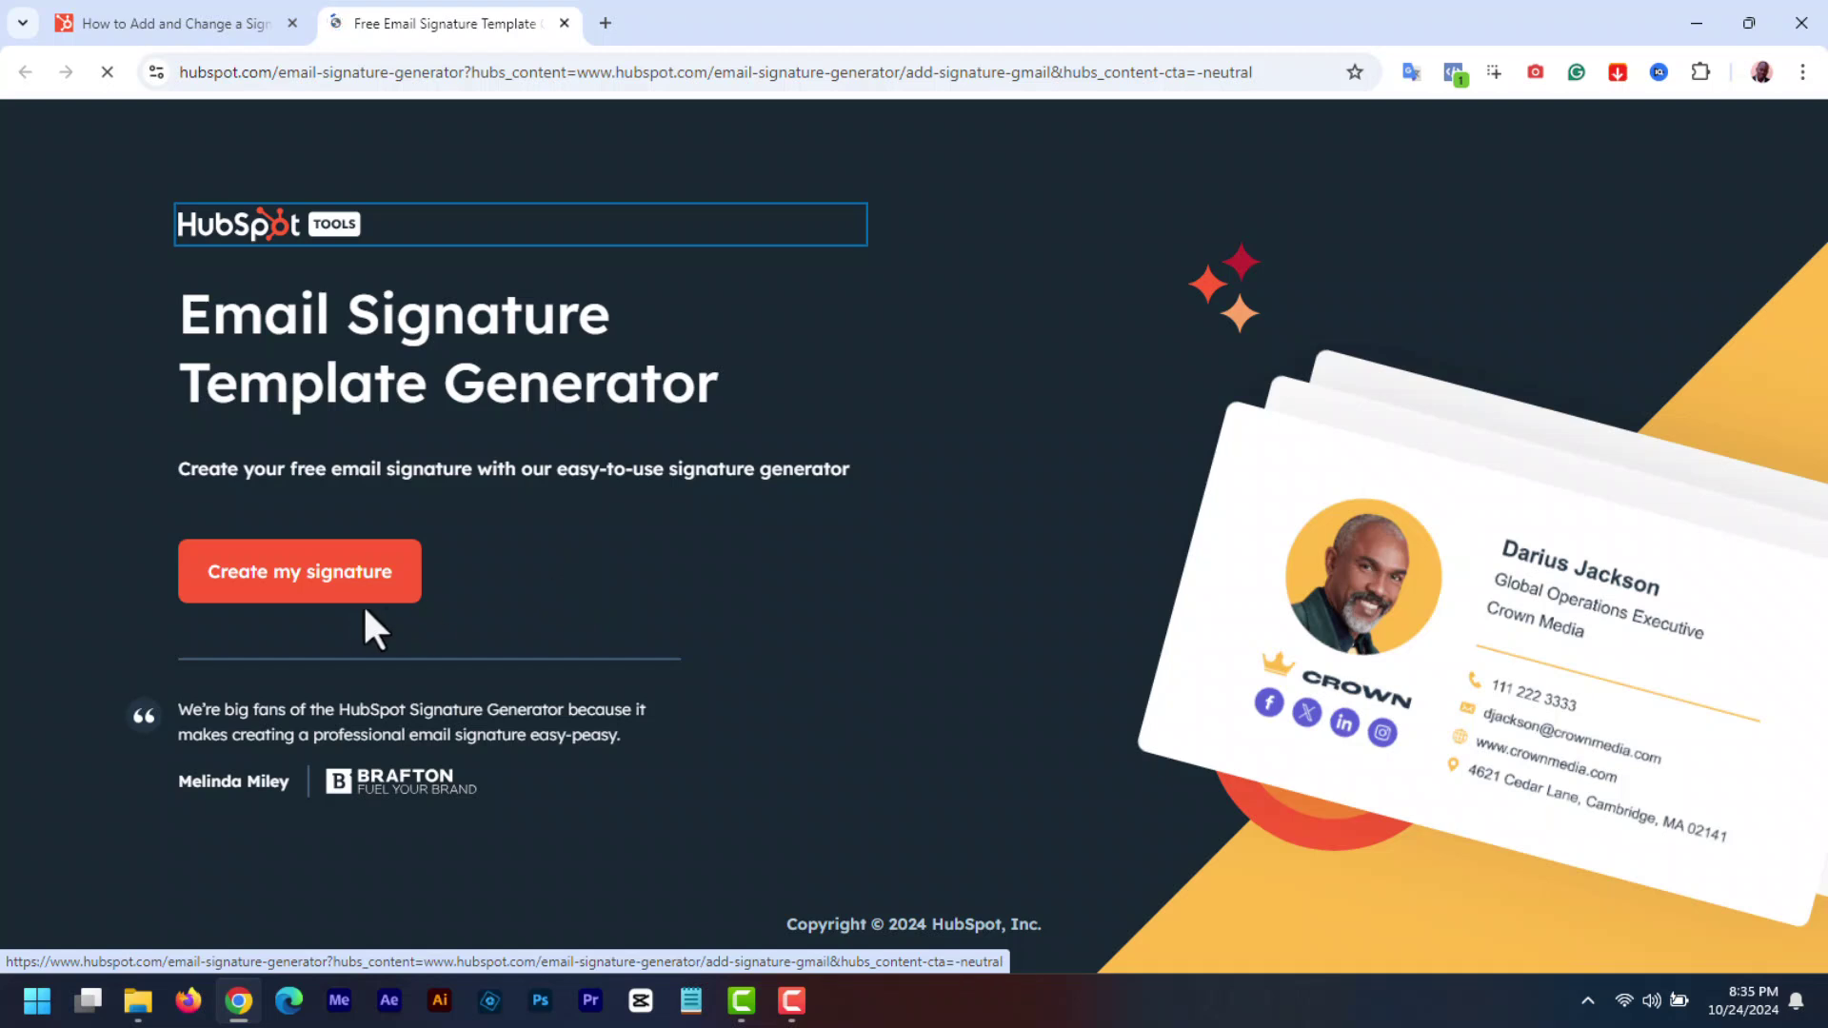
{"action": "left_click", "coordinate": [305, 586]}
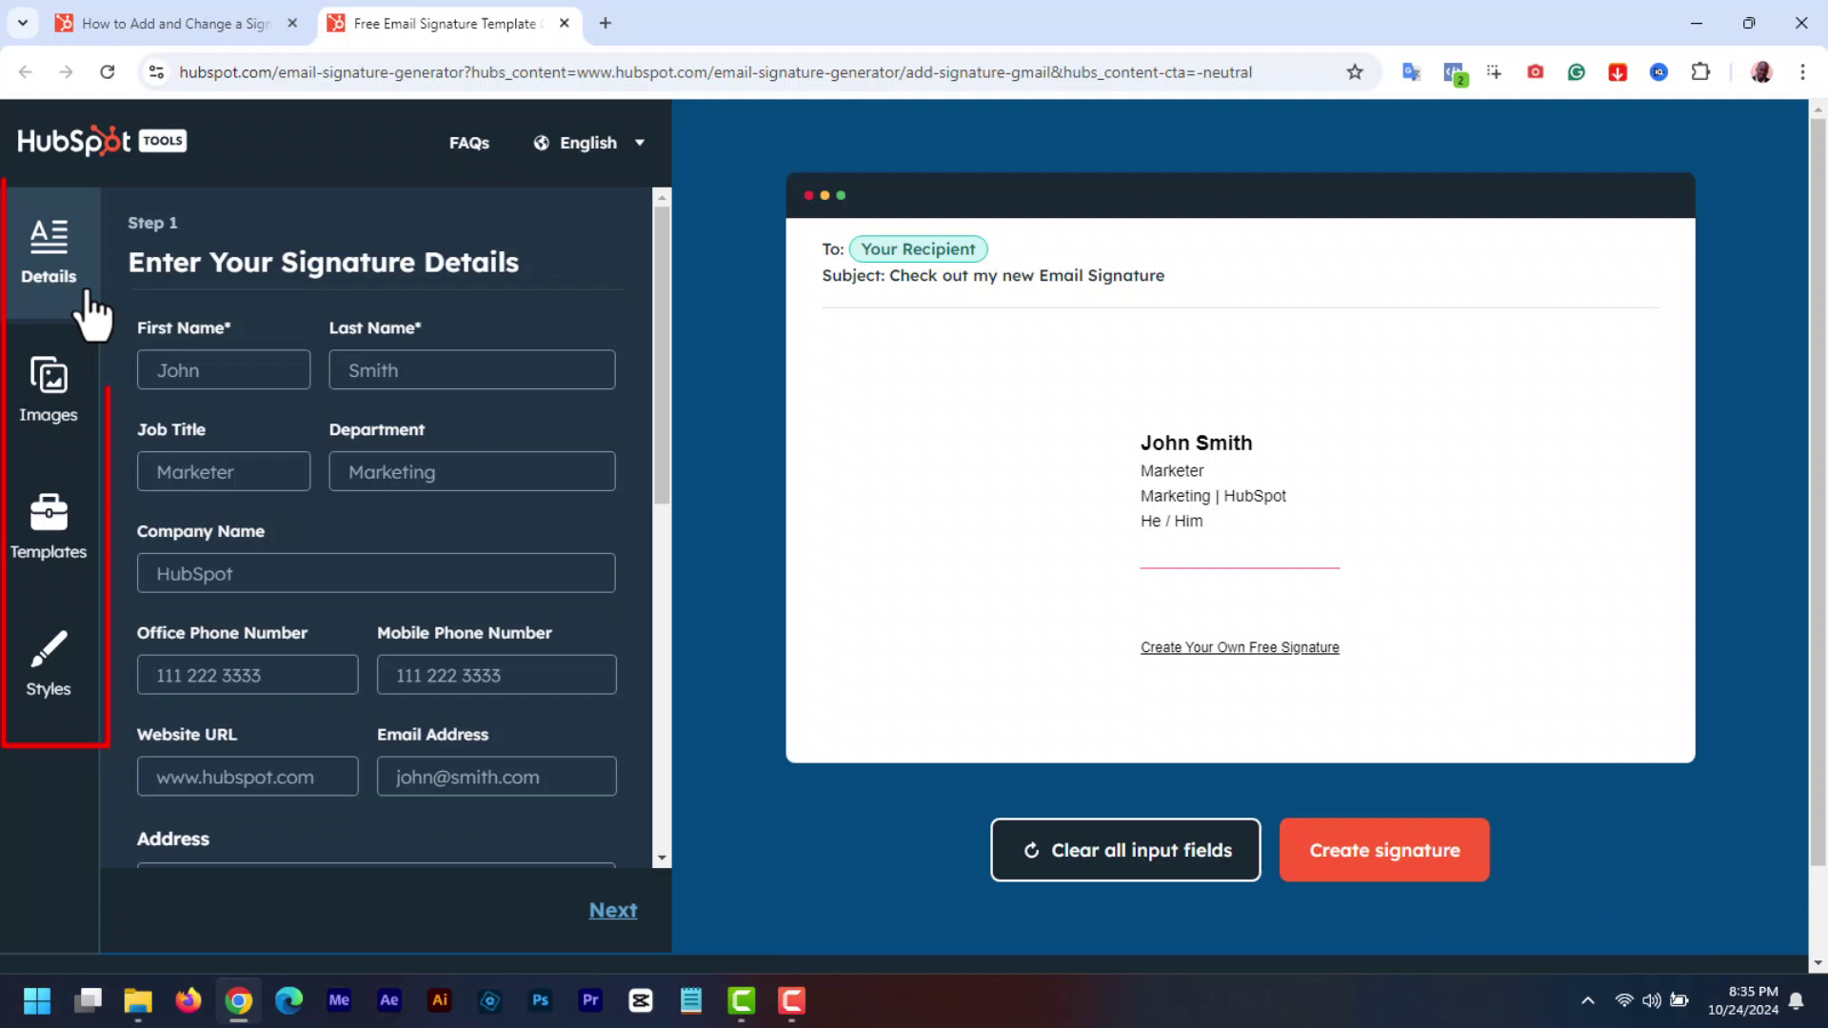
{"action": "left_click", "coordinate": [58, 400]}
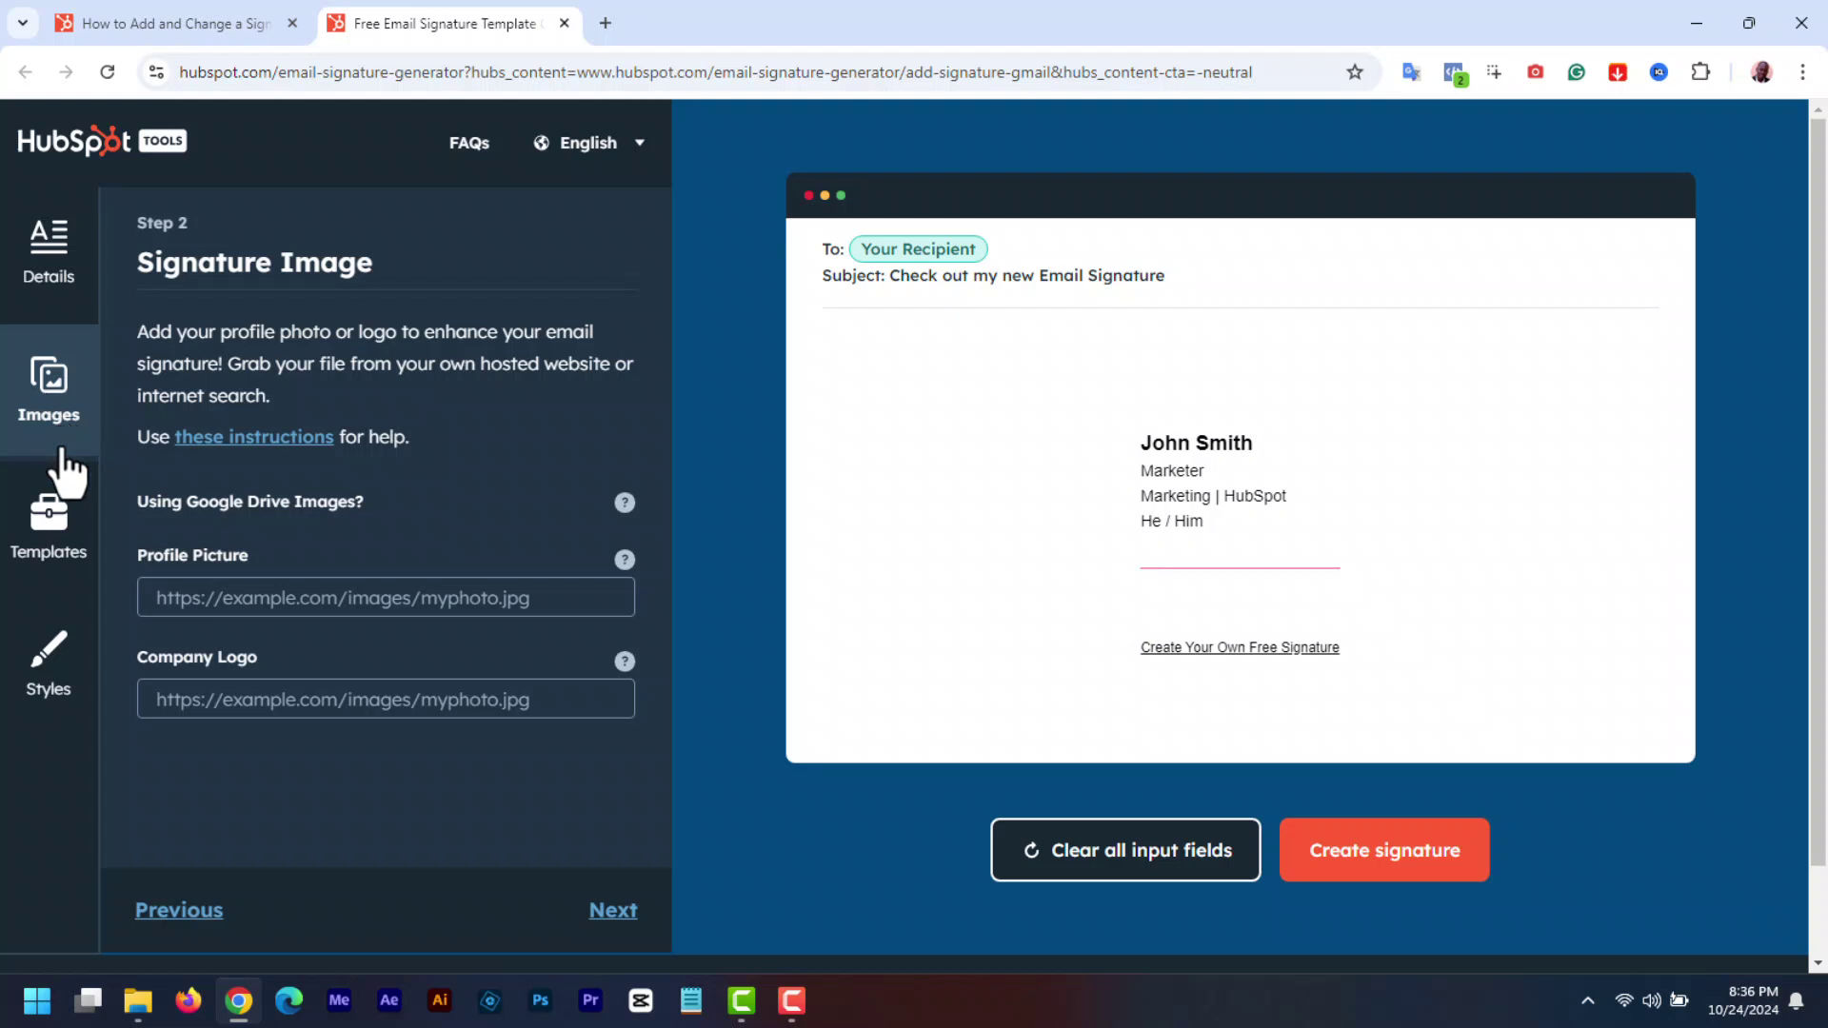
{"action": "left_click", "coordinate": [59, 533]}
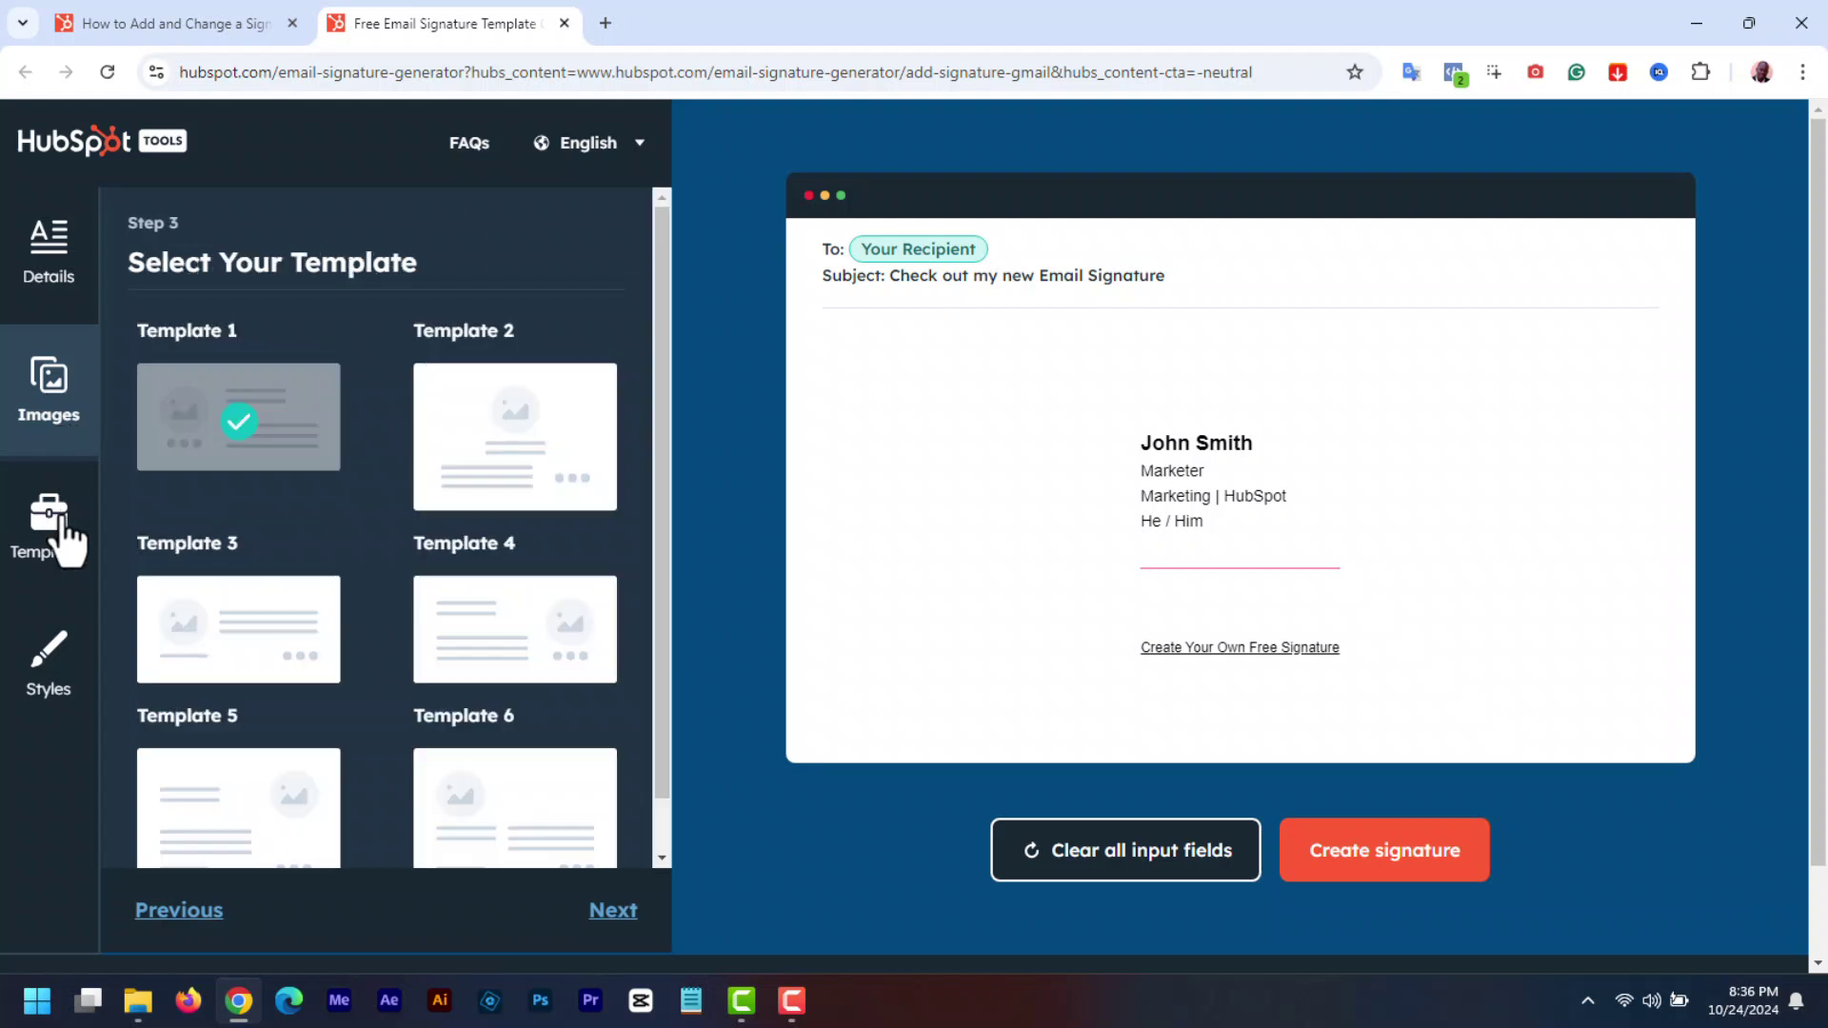
{"action": "left_click", "coordinate": [59, 698]}
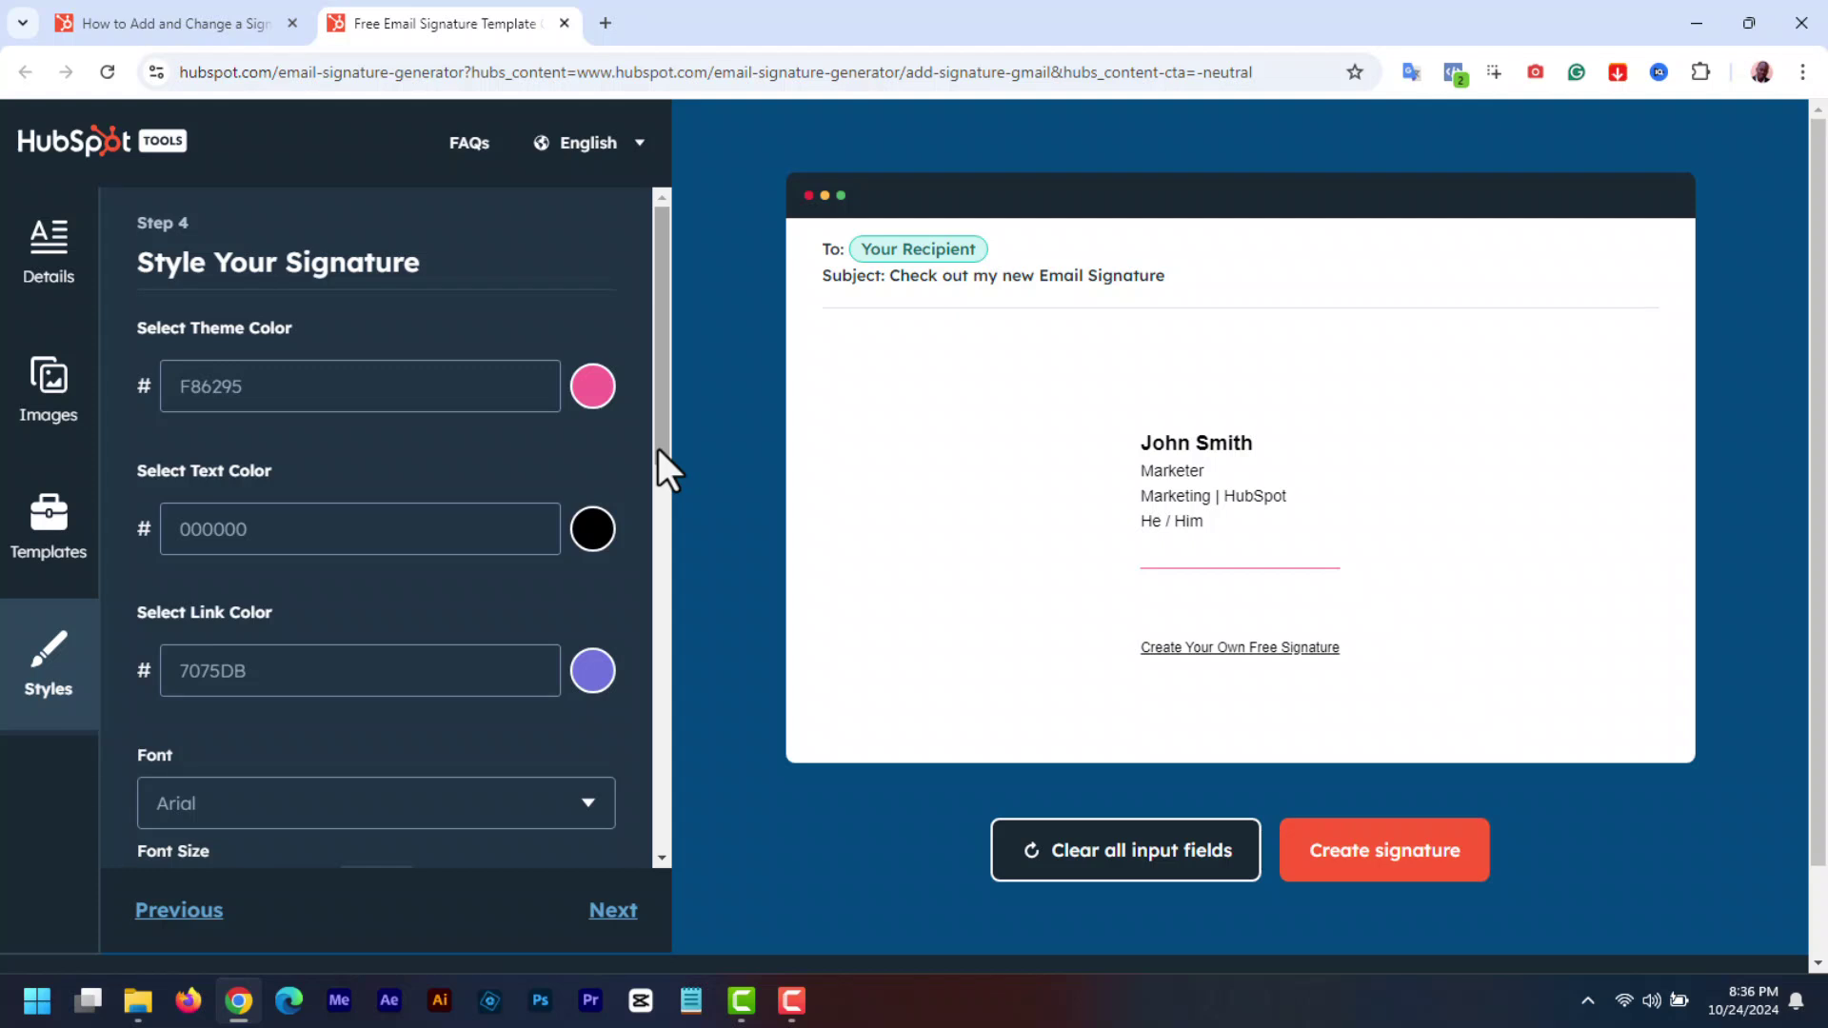
{"action": "left_click", "coordinate": [43, 279]}
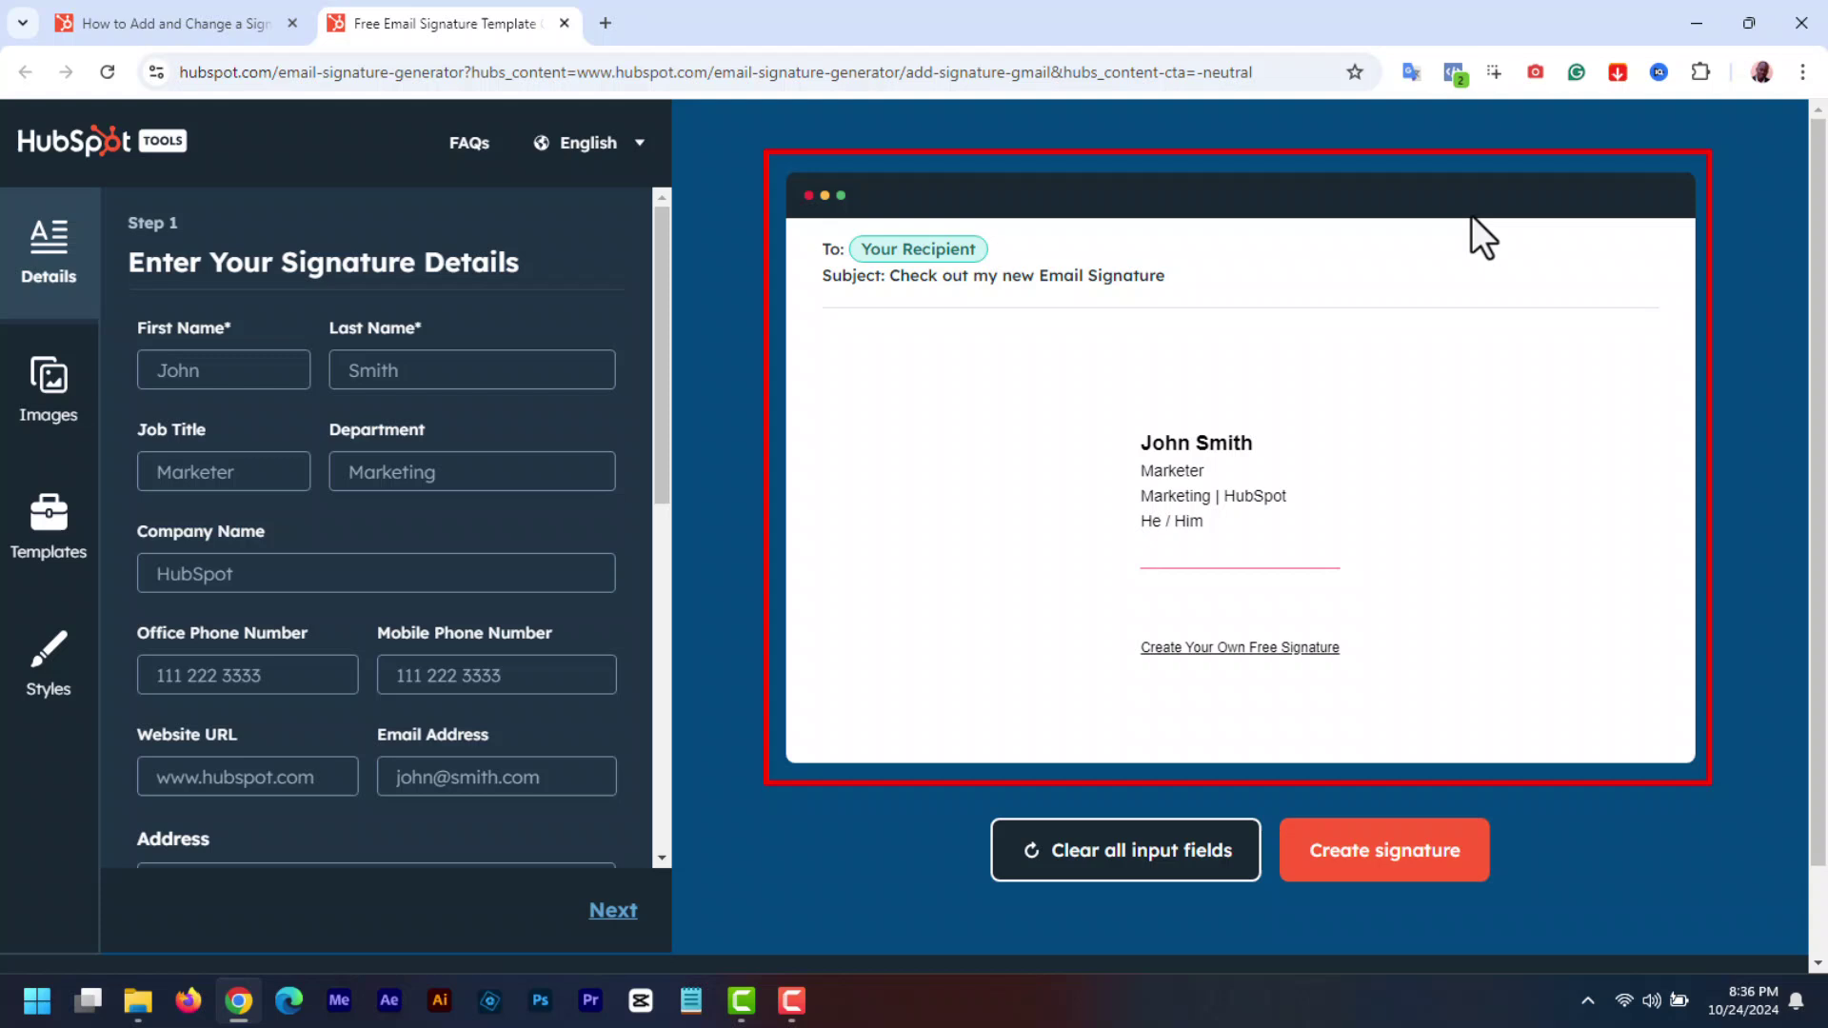
- Autofill Abiola's name and contact details, and enter job title CEO and company Netverse Media Services
{"action": "left_click", "coordinate": [171, 374]}
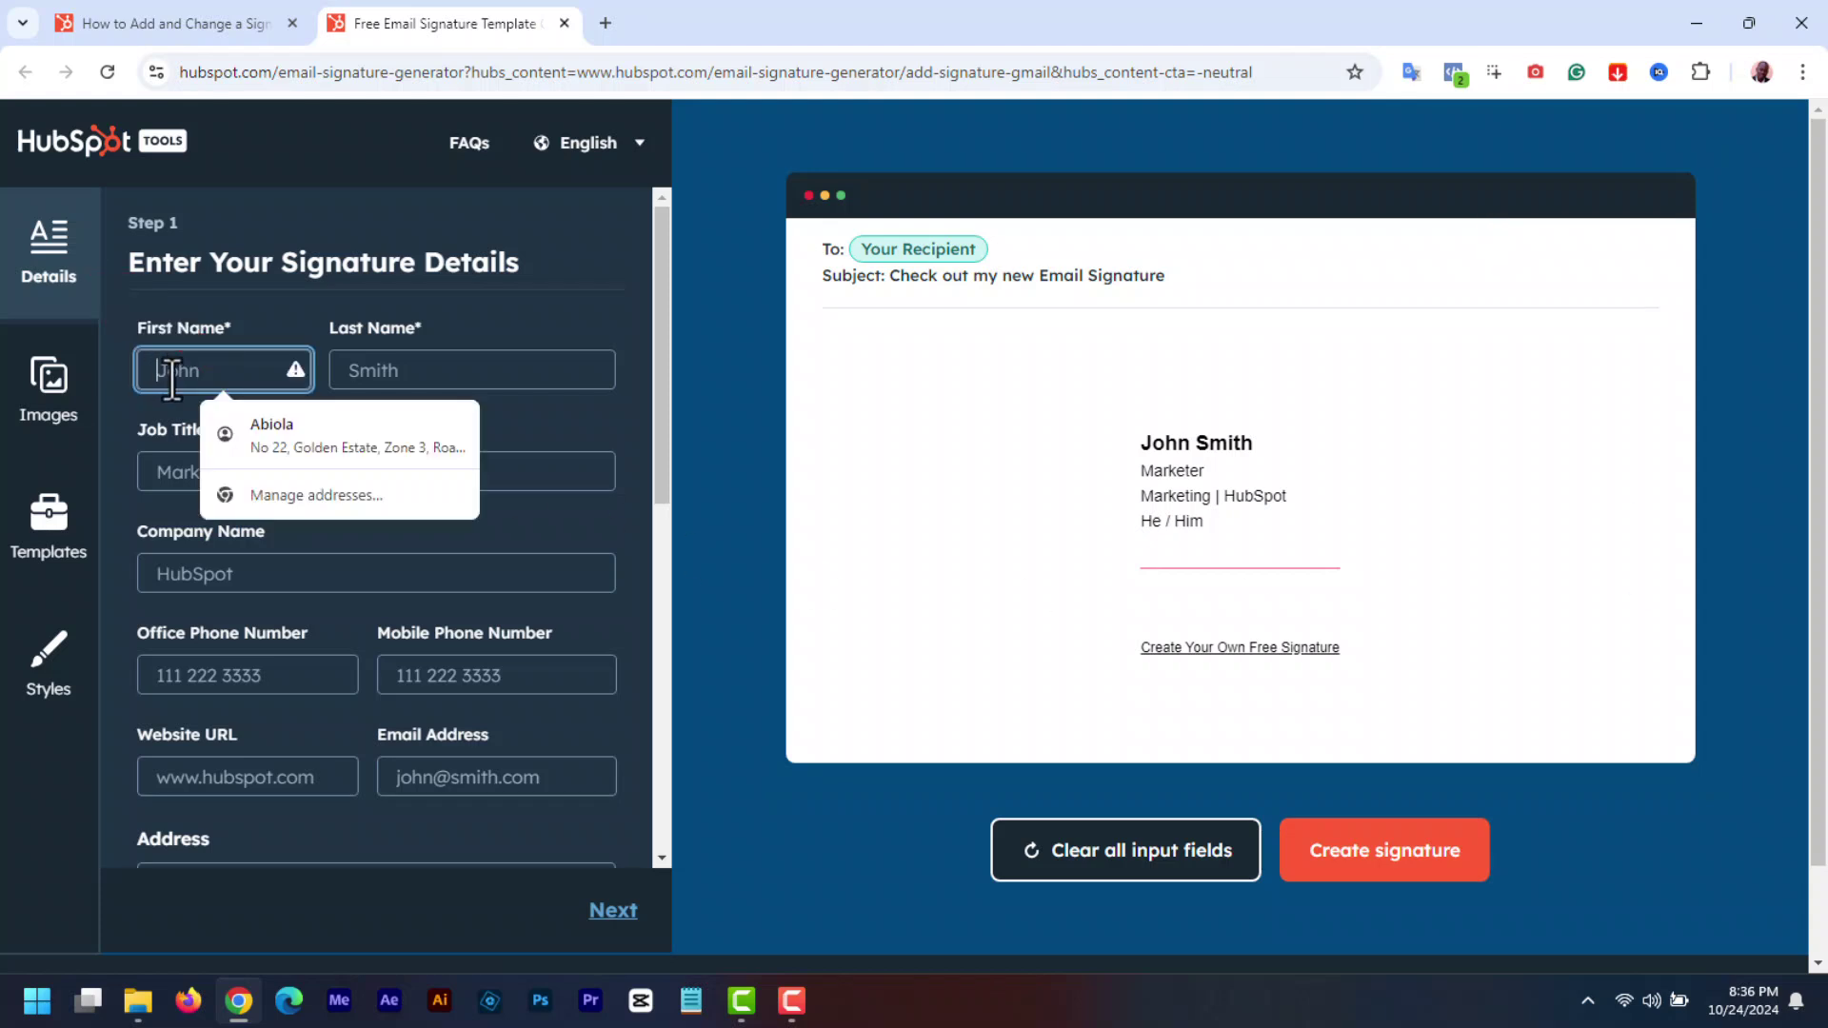
{"action": "type", "text": "Abiola"}
{"action": "left_click", "coordinate": [256, 430]}
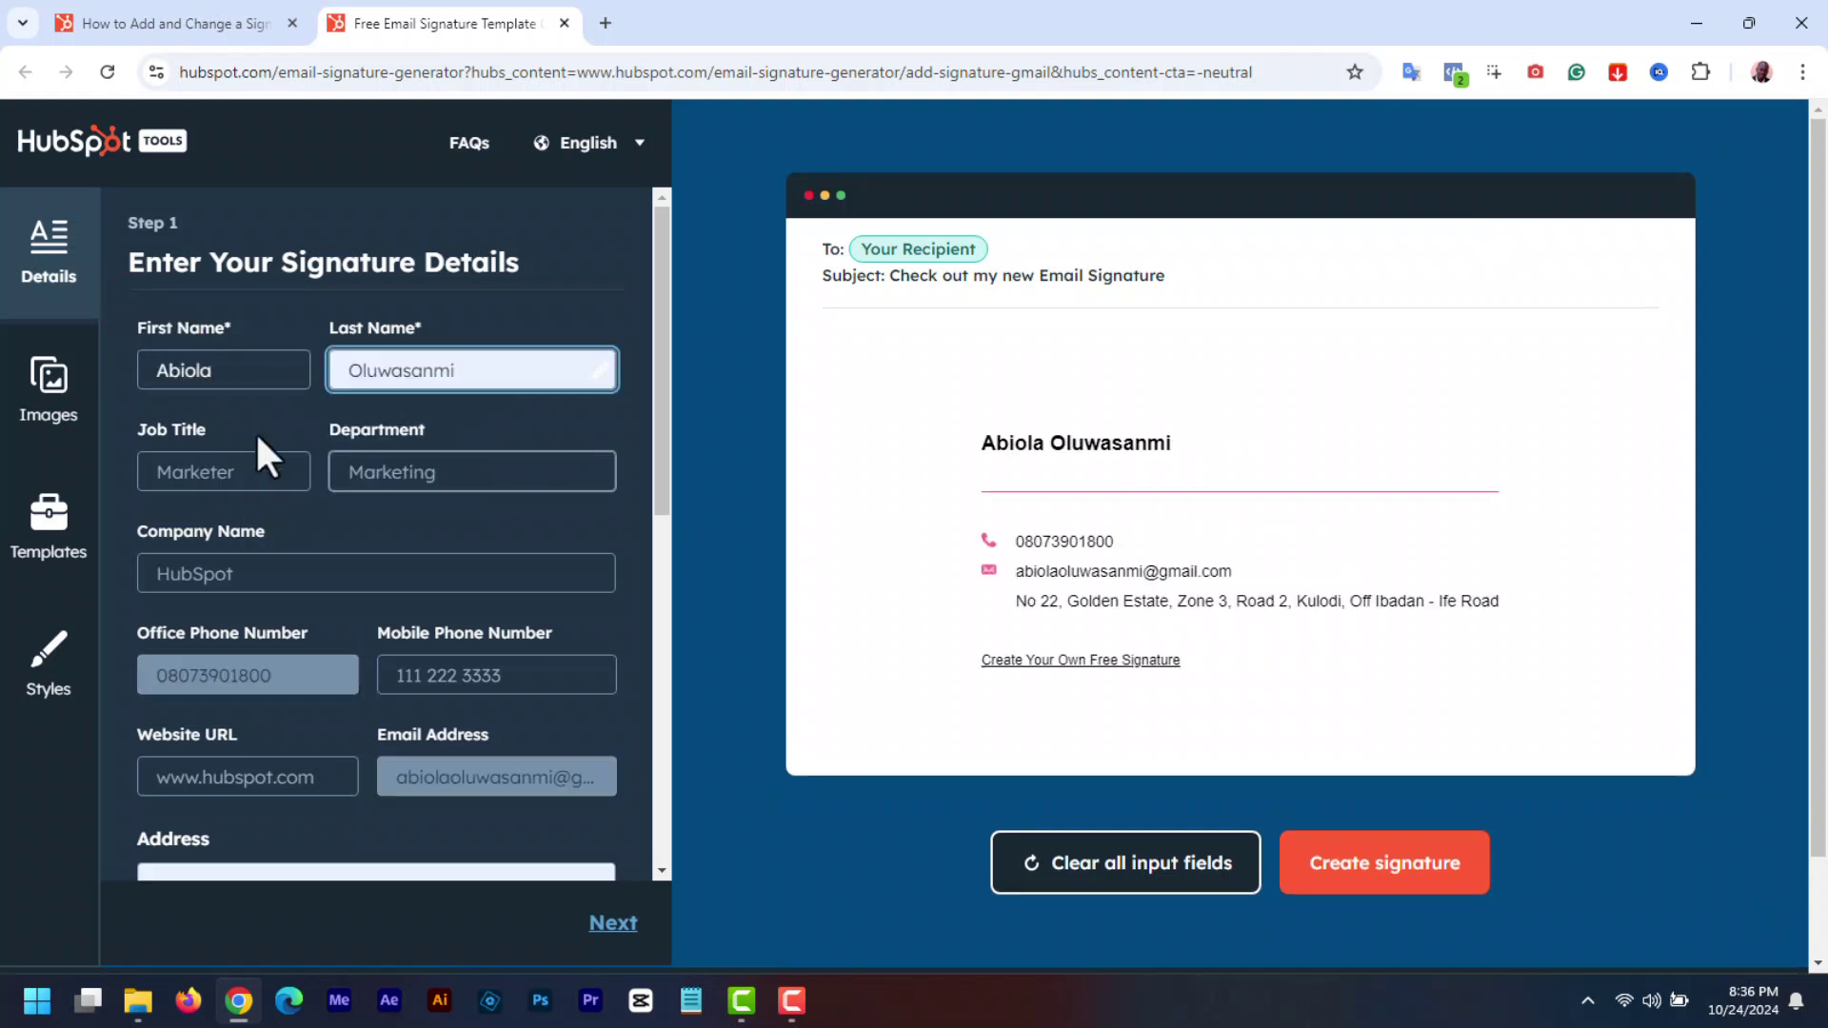
{"action": "left_click", "coordinate": [236, 471]}
{"action": "type", "text": "CE"}
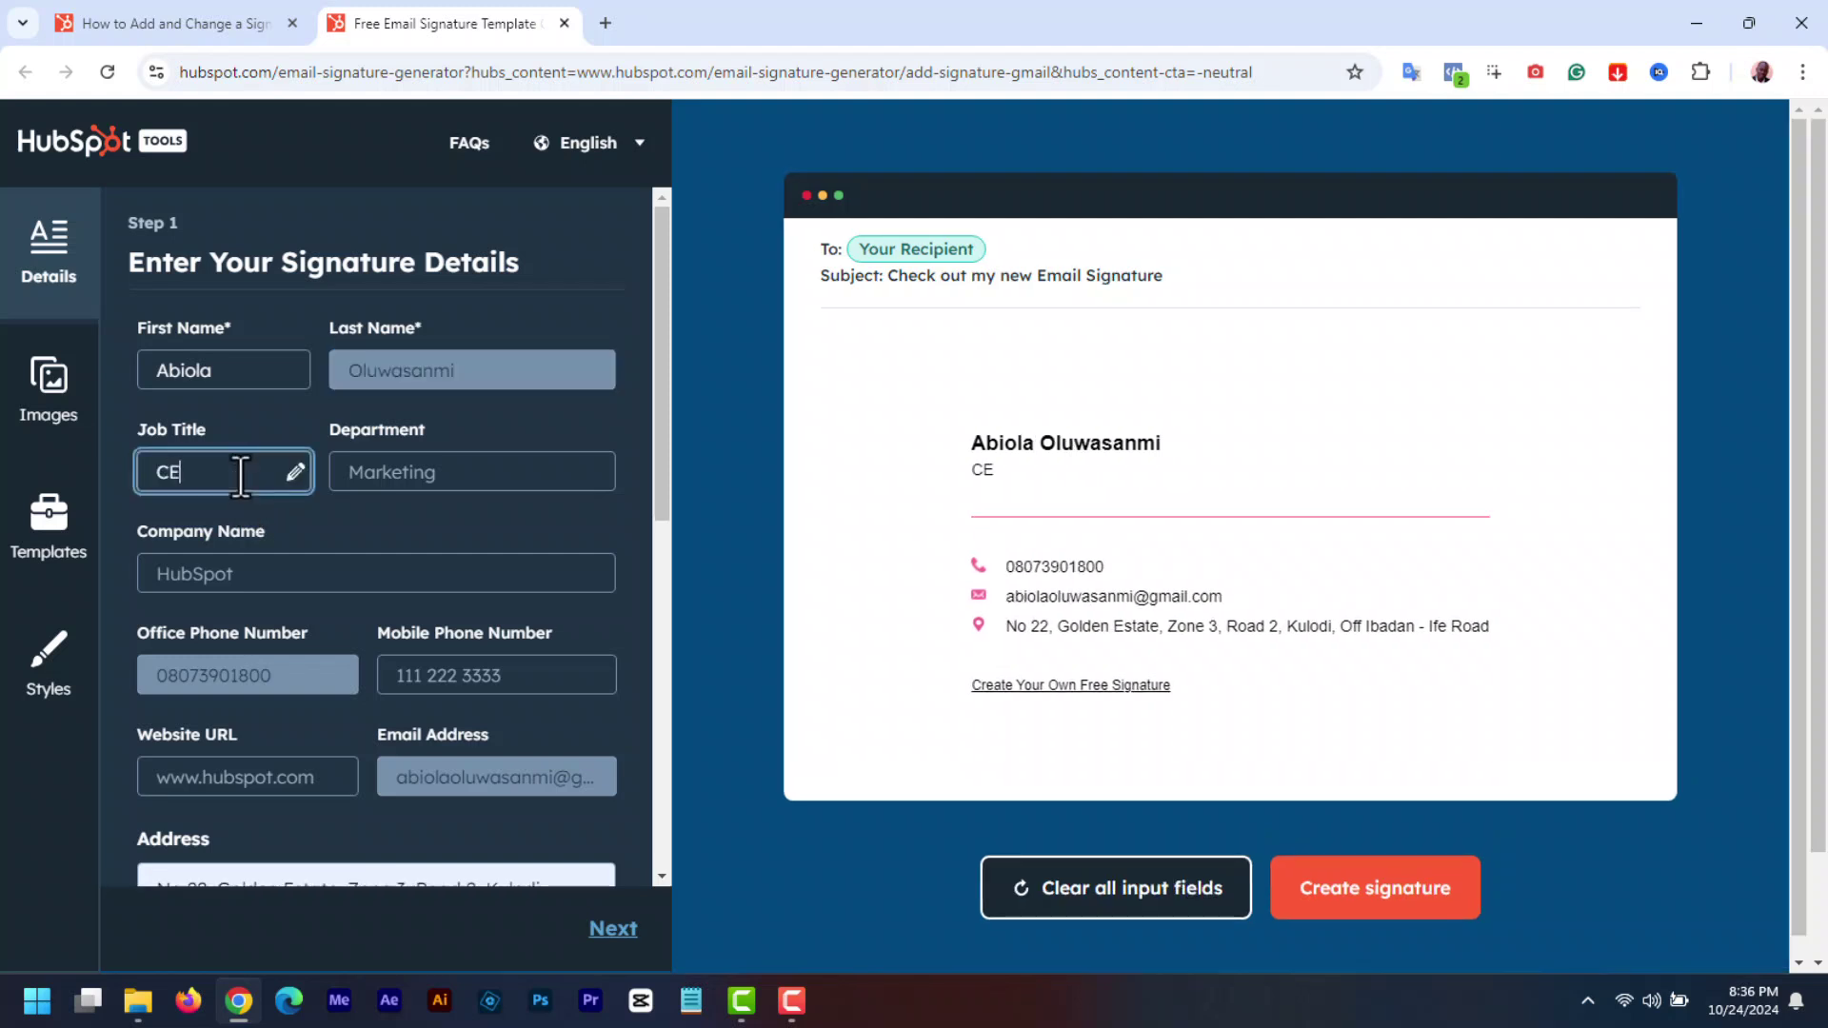
{"action": "type", "text": "O"}
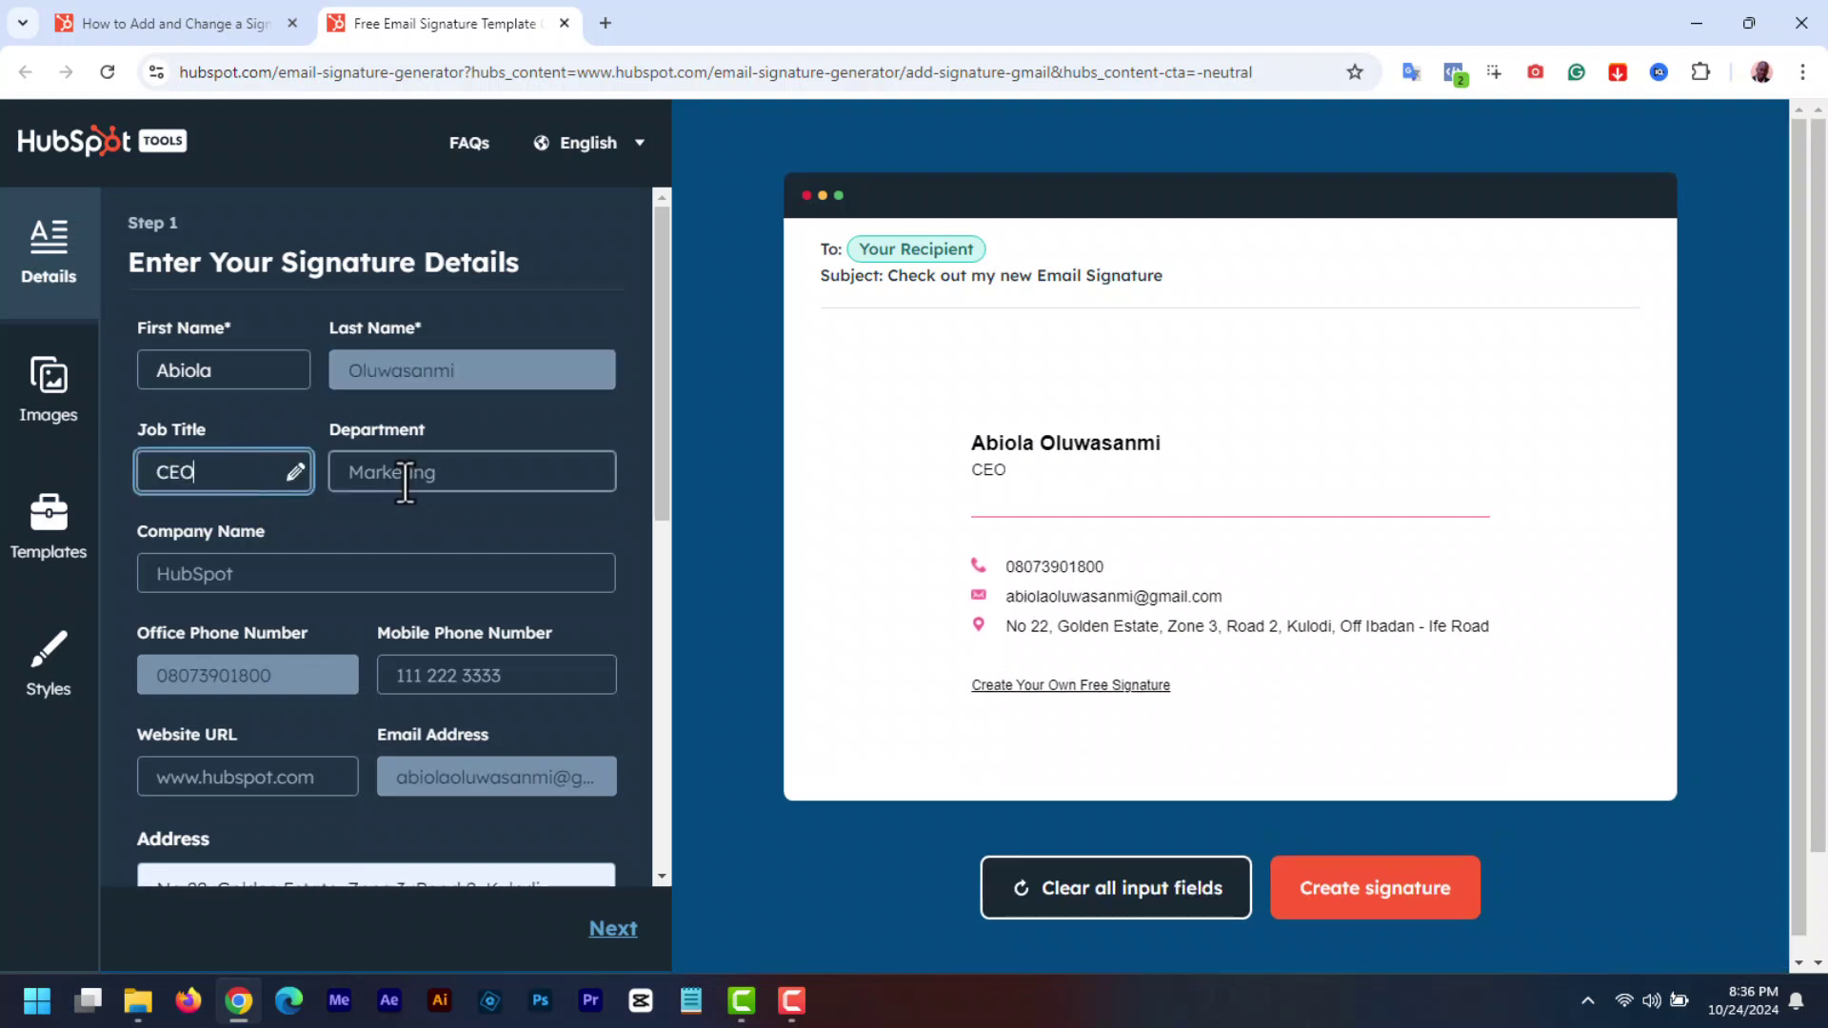
{"action": "left_click", "coordinate": [286, 574]}
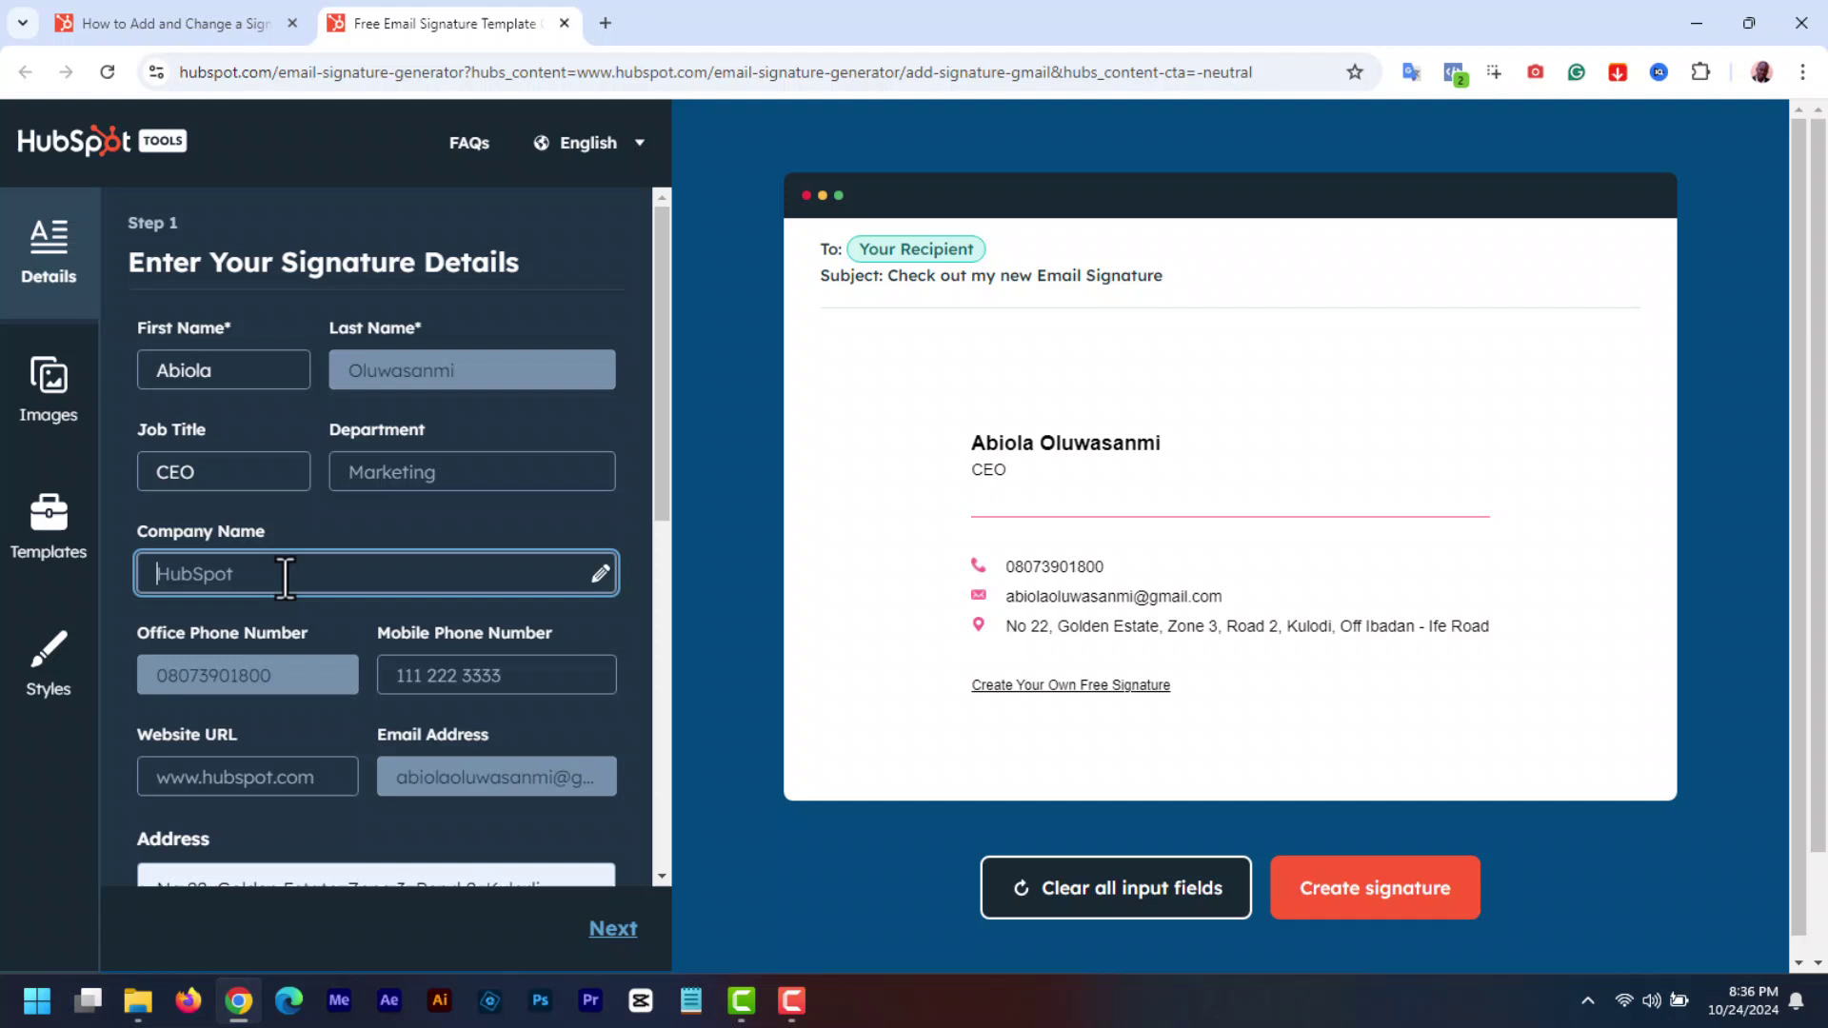
{"action": "type", "text": "Netverse Media Services"}
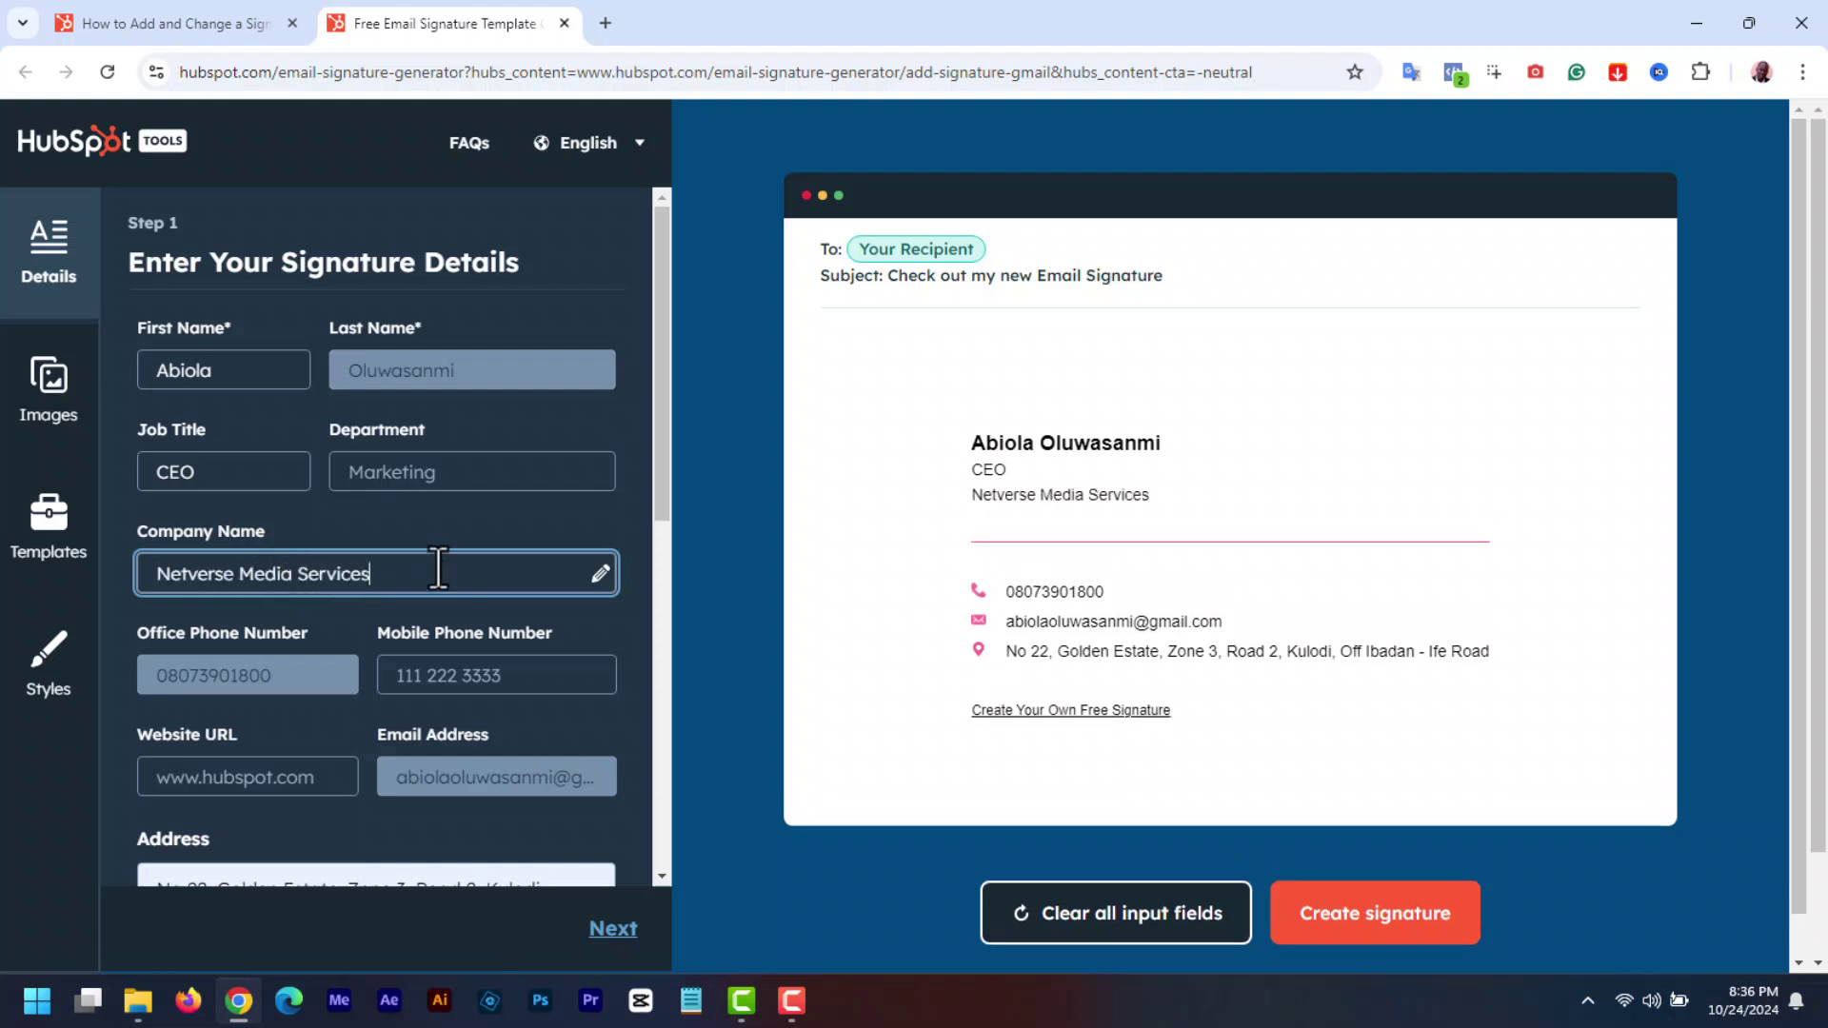
- Check the office phone number, enter the website address, and review the address details
{"action": "left_click", "coordinate": [290, 678]}
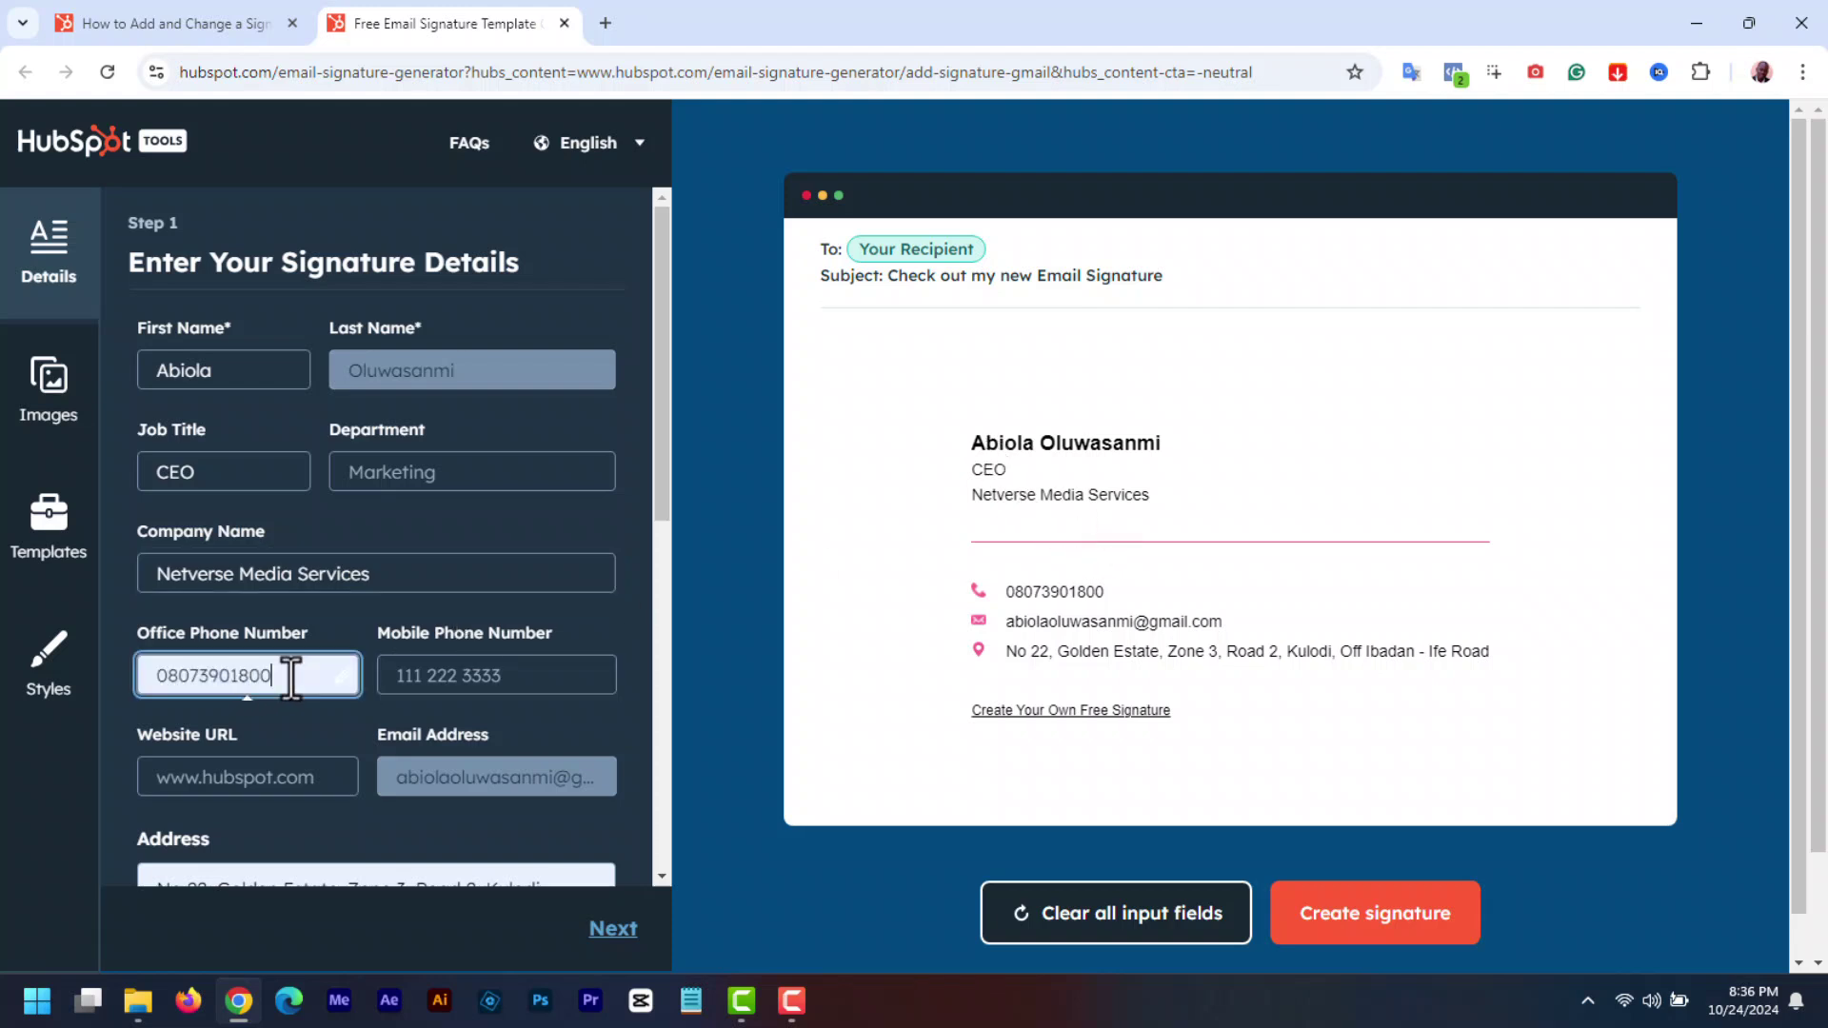
{"action": "double_click", "coordinate": [290, 679]}
{"action": "left_click", "coordinate": [267, 779]}
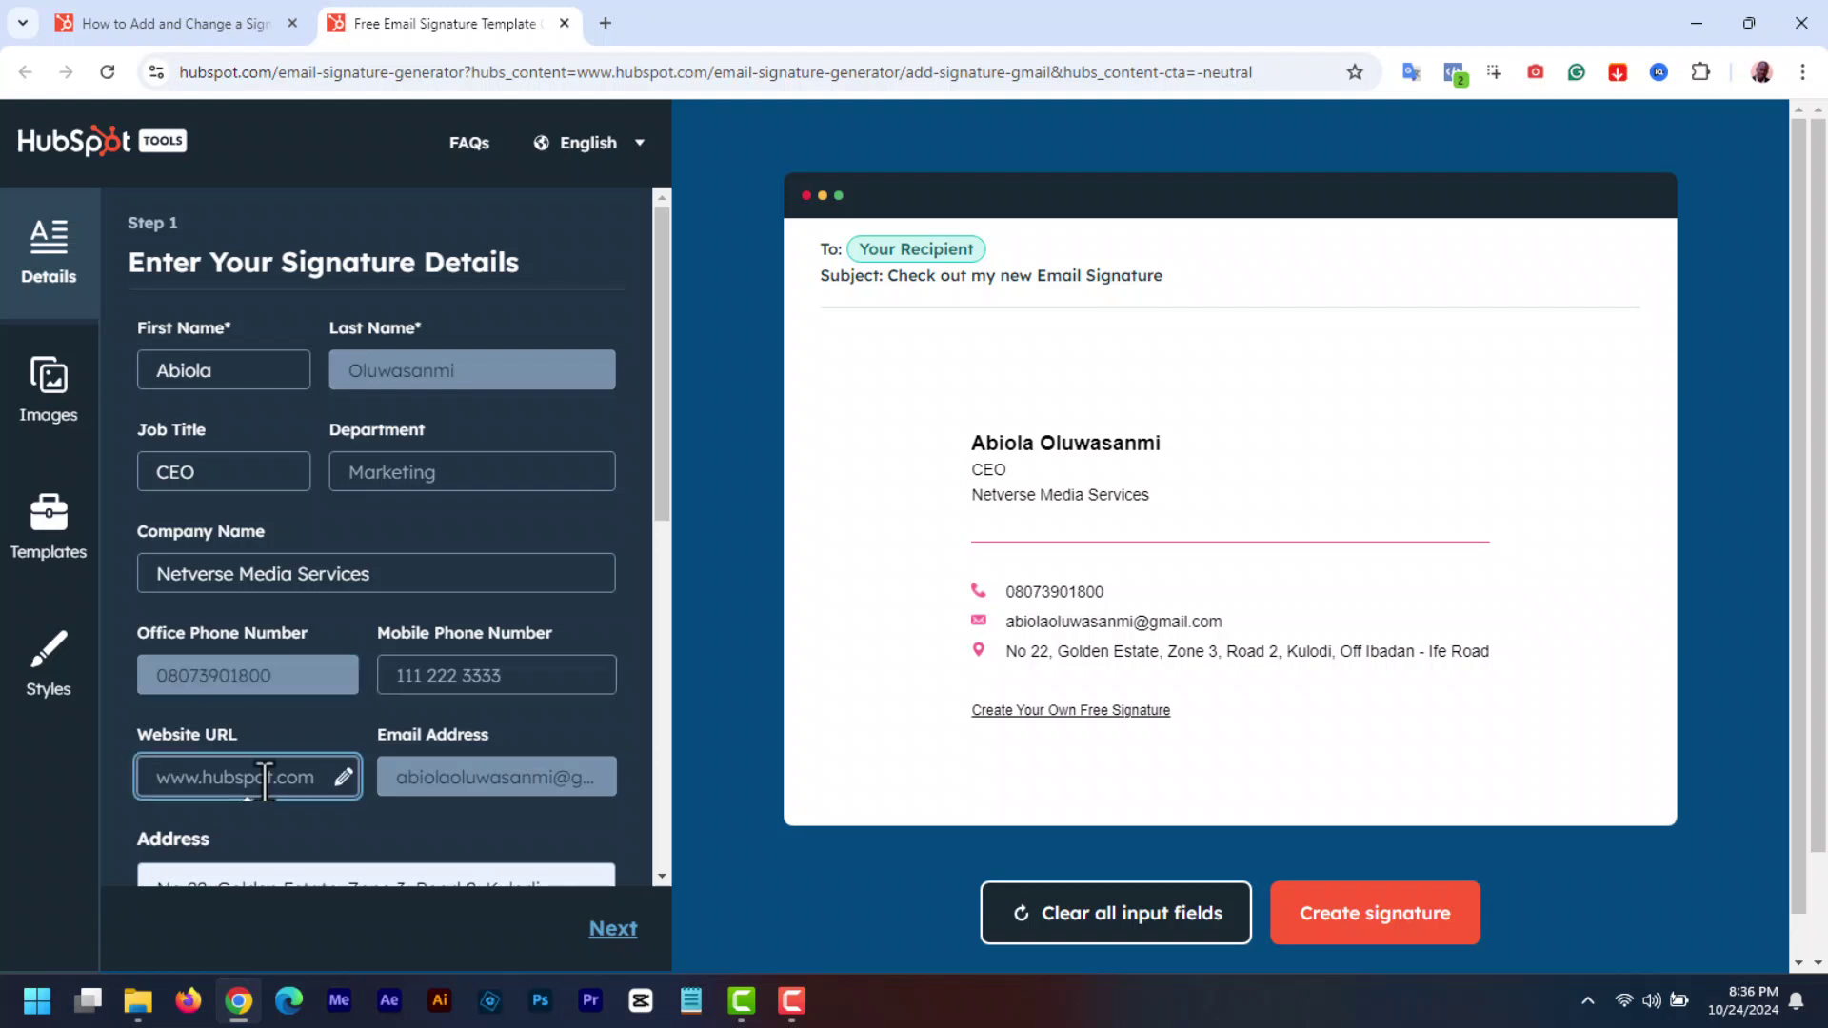
{"action": "type", "text": "www"}
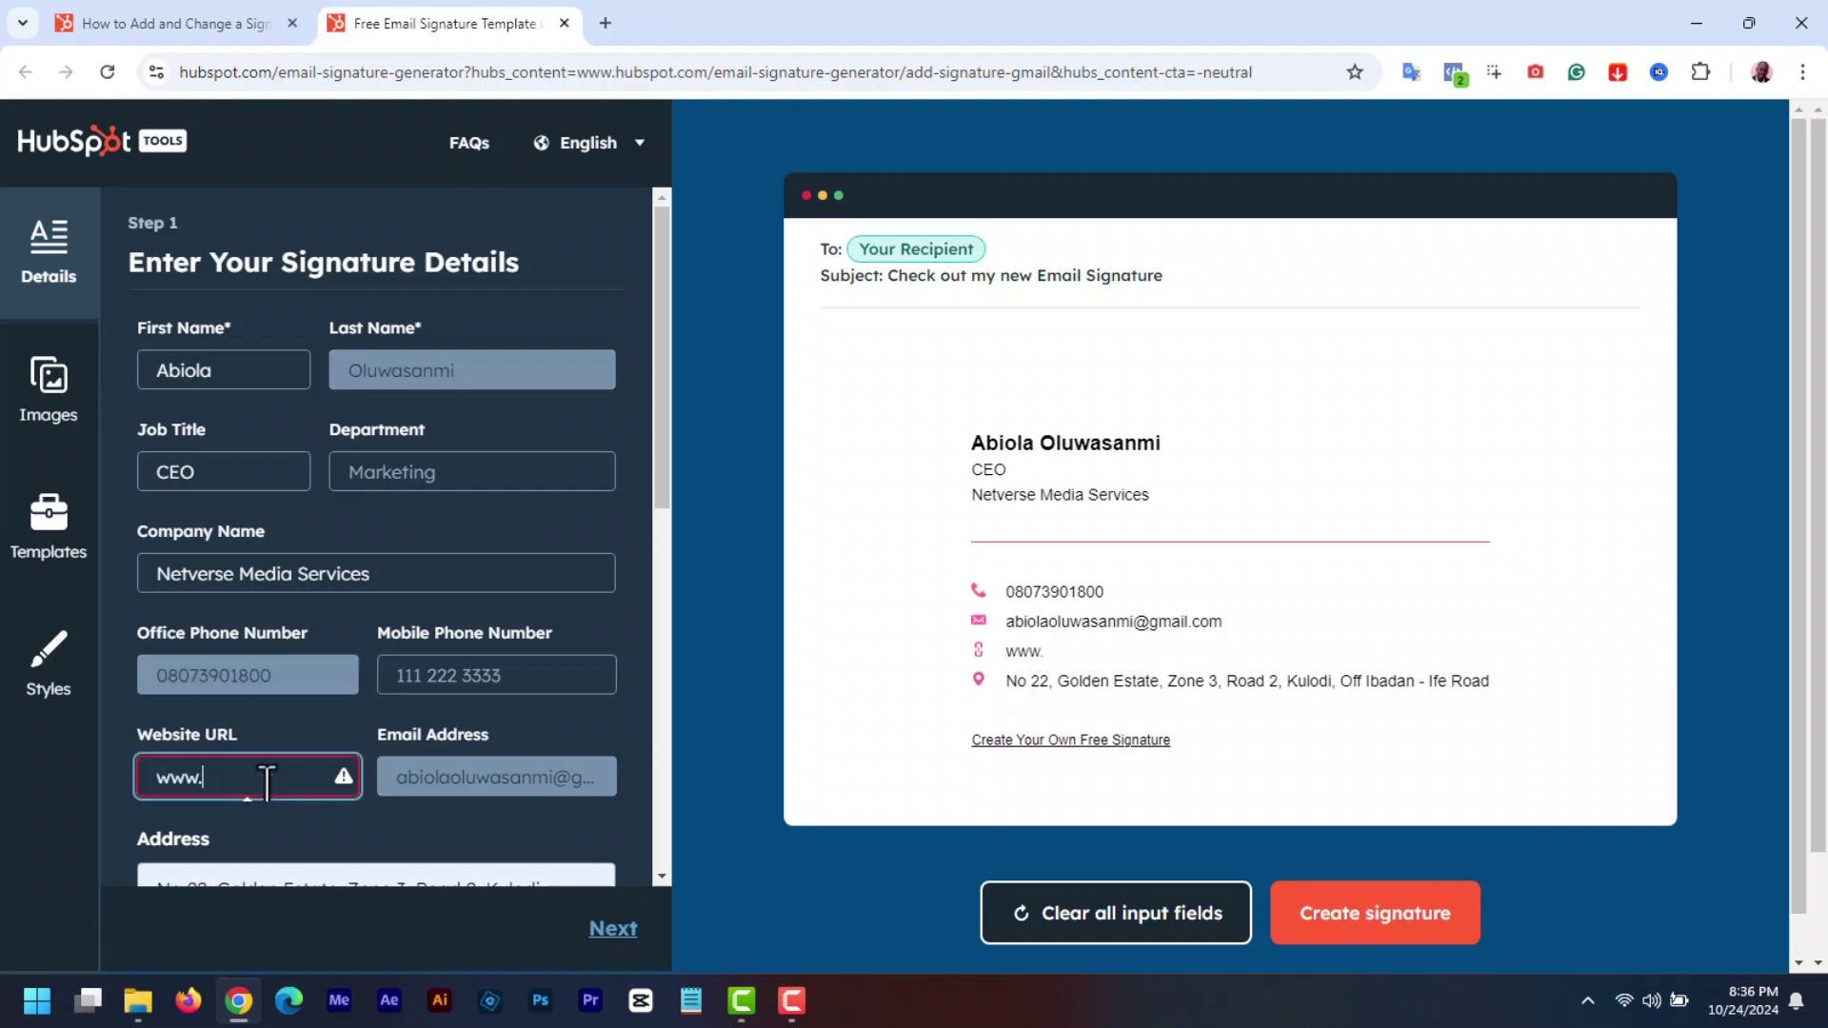
{"action": "type", "text": ".netplustraining.com"}
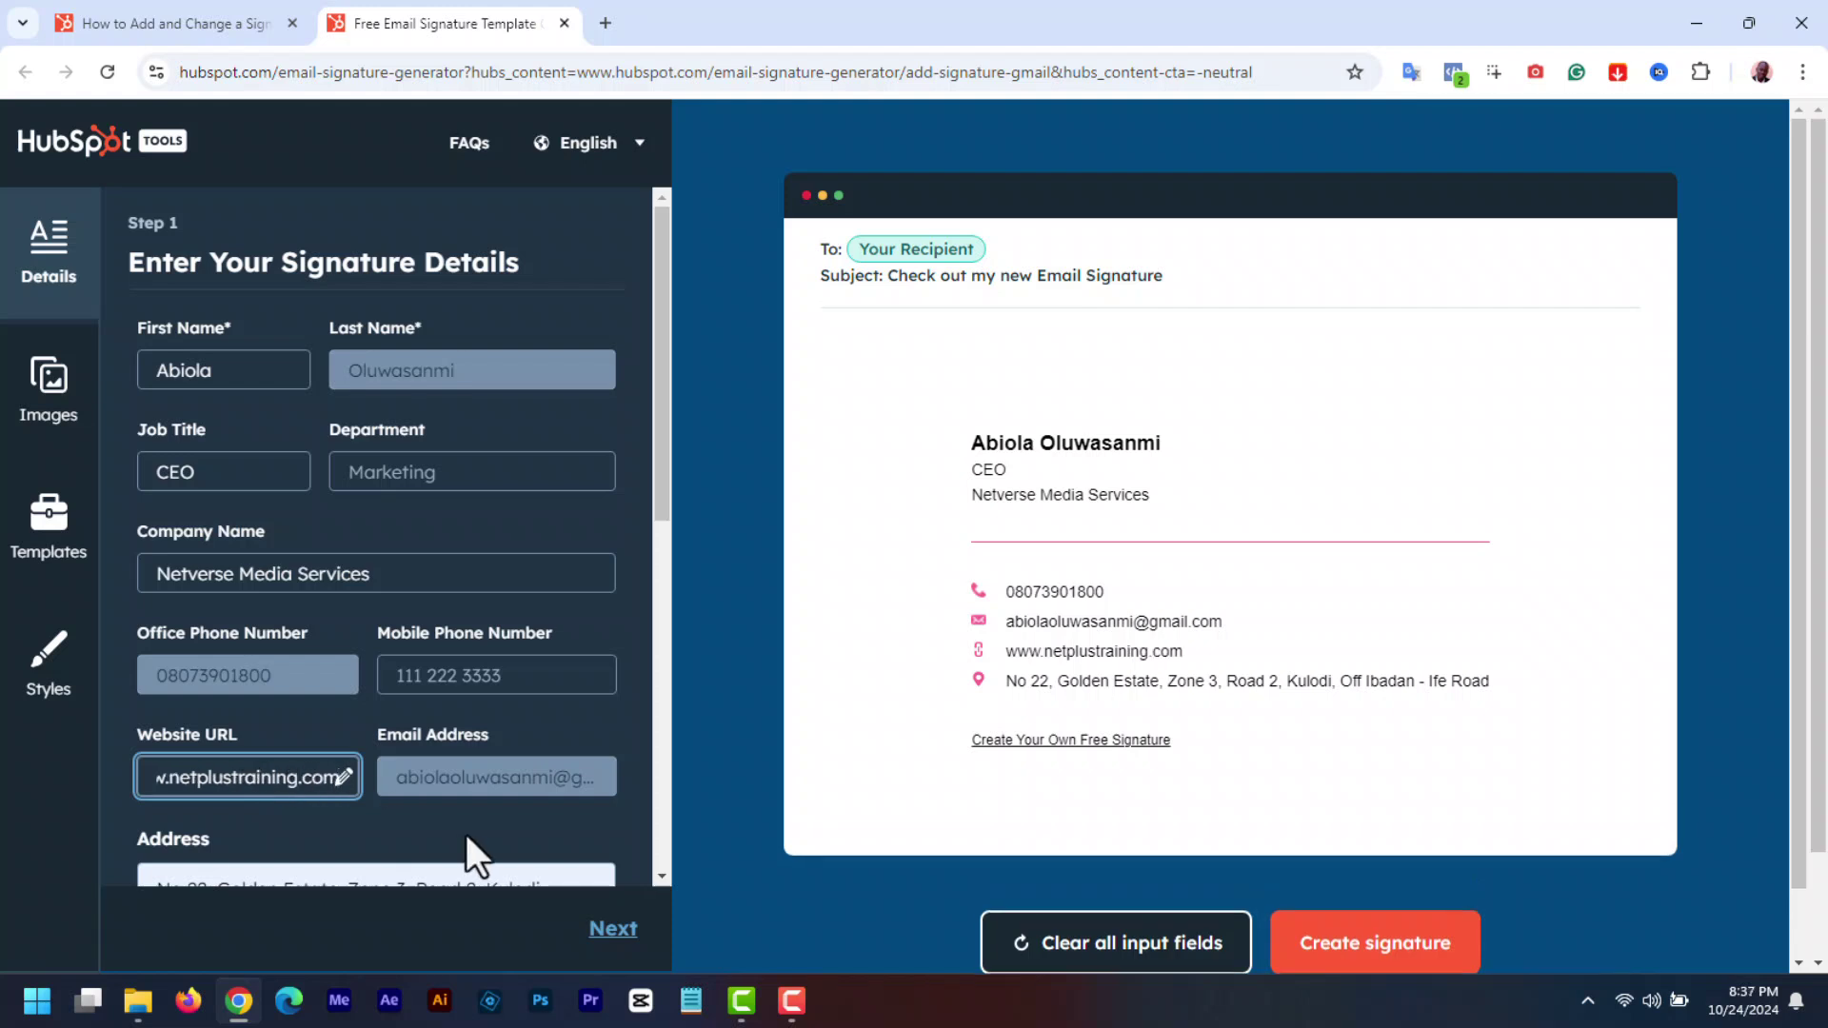
{"action": "left_click", "coordinate": [518, 796]}
{"action": "mouse_move", "coordinate": [665, 473]}
{"action": "left_mouse_down"}
{"action": "mouse_move", "coordinate": [658, 615]}
{"action": "mouse_move", "coordinate": [700, 786]}
{"action": "left_mouse_up"}
{"action": "left_click", "coordinate": [174, 613]}
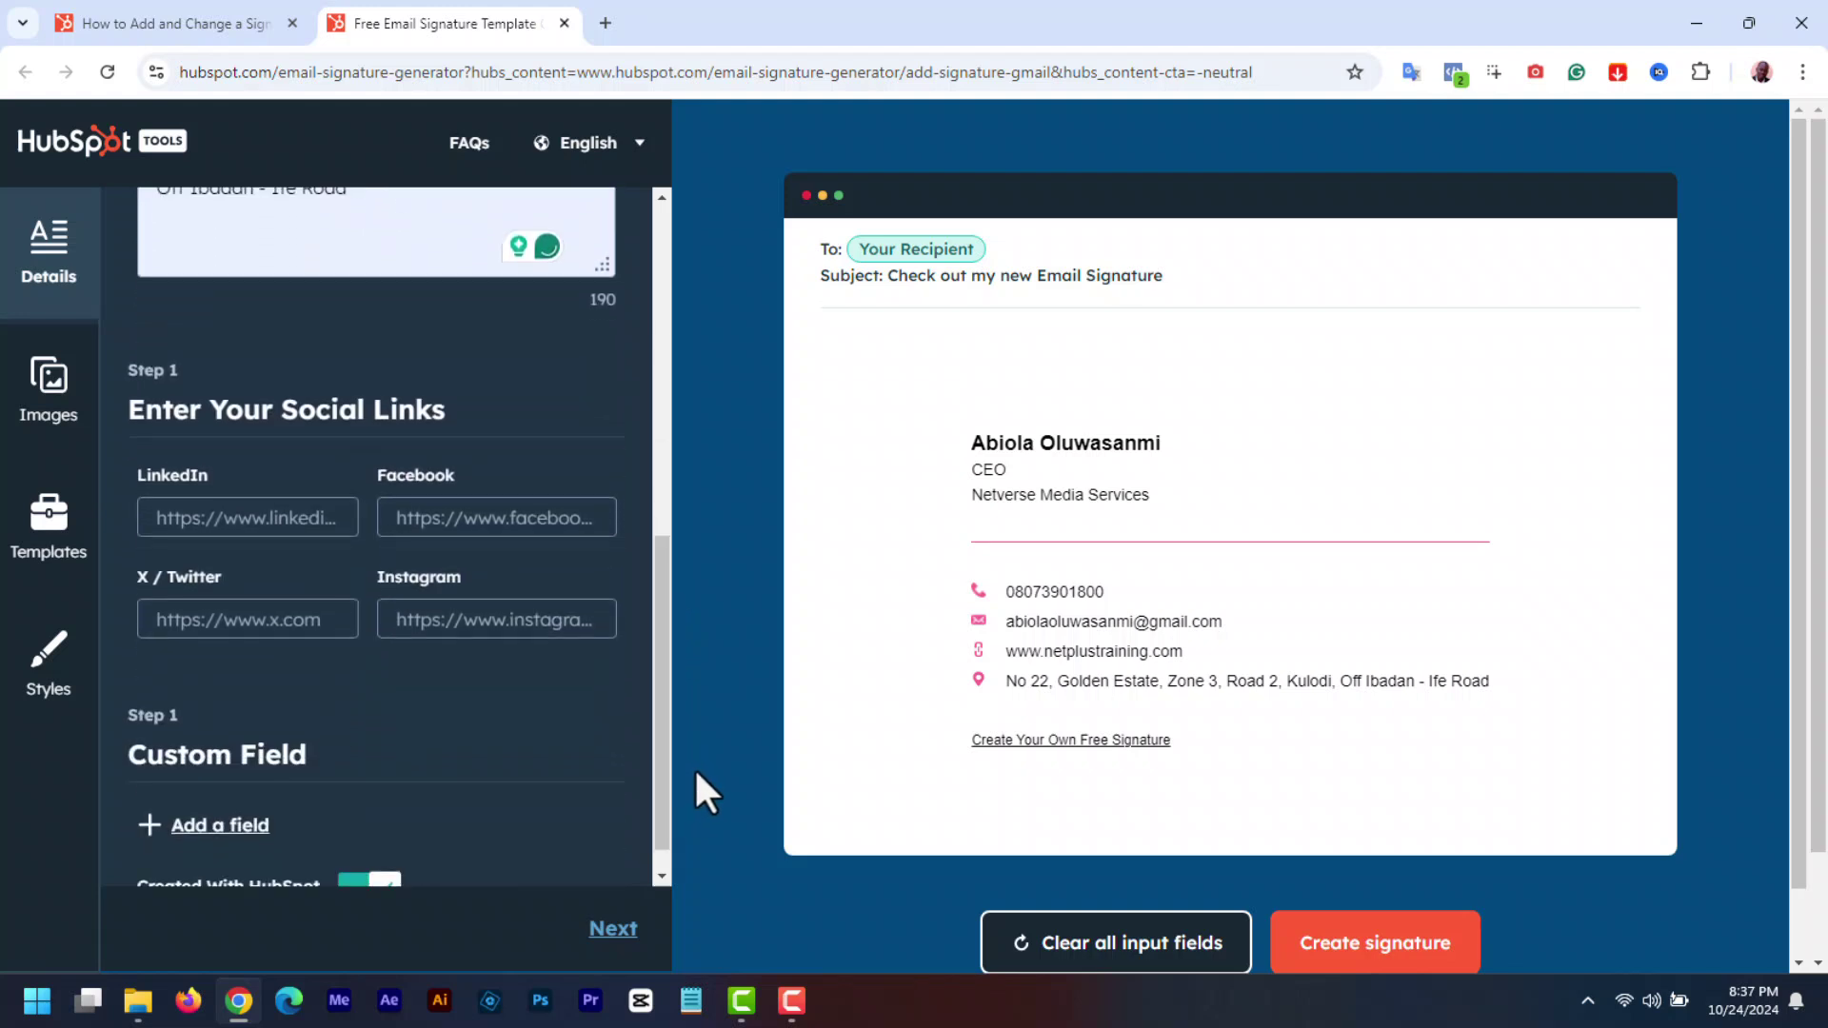
- Enter www links for LinkedIn, Facebook, X and Instagram, add a custom field, and remove the HubSpot credit
{"action": "left_click", "coordinate": [256, 520]}
{"action": "type", "text": "www."}
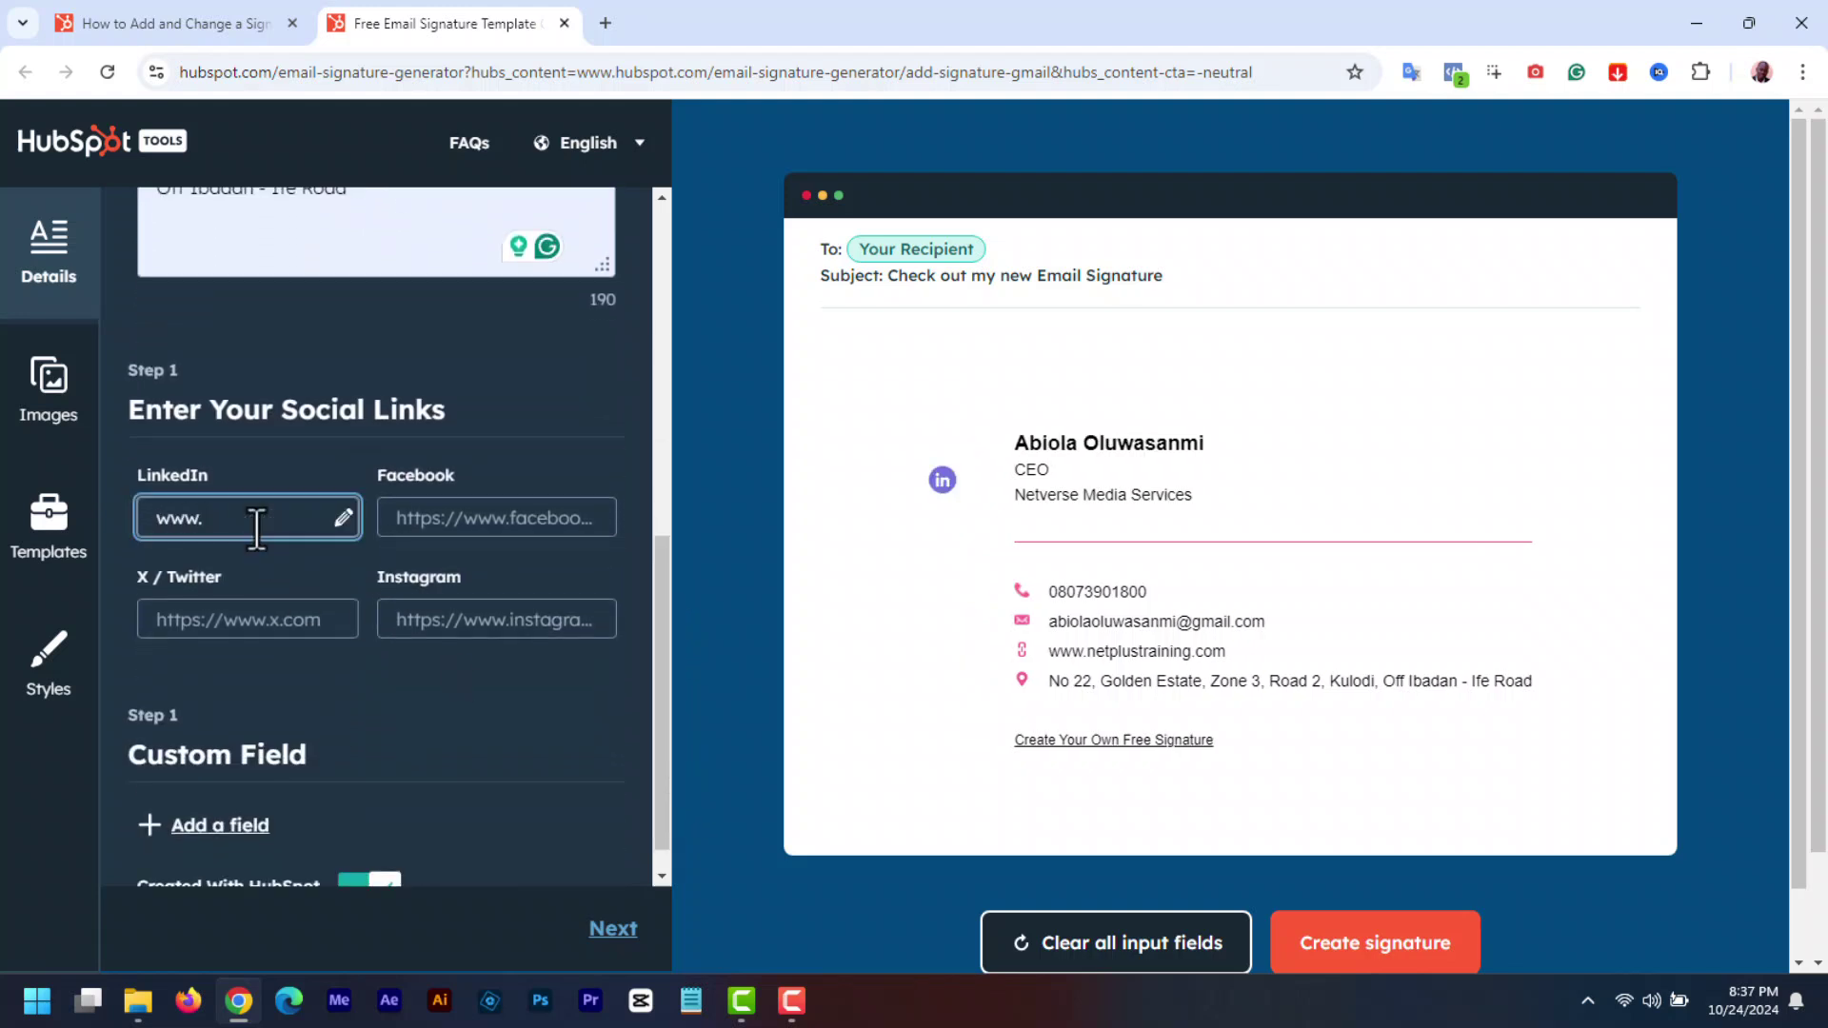
{"action": "type", "text": "linkedin.com"}
{"action": "left_click", "coordinate": [463, 519]}
{"action": "type", "text": "www"}
{"action": "left_click", "coordinate": [228, 623]}
{"action": "type", "text": "www"}
{"action": "left_click", "coordinate": [458, 621]}
{"action": "type", "text": "www"}
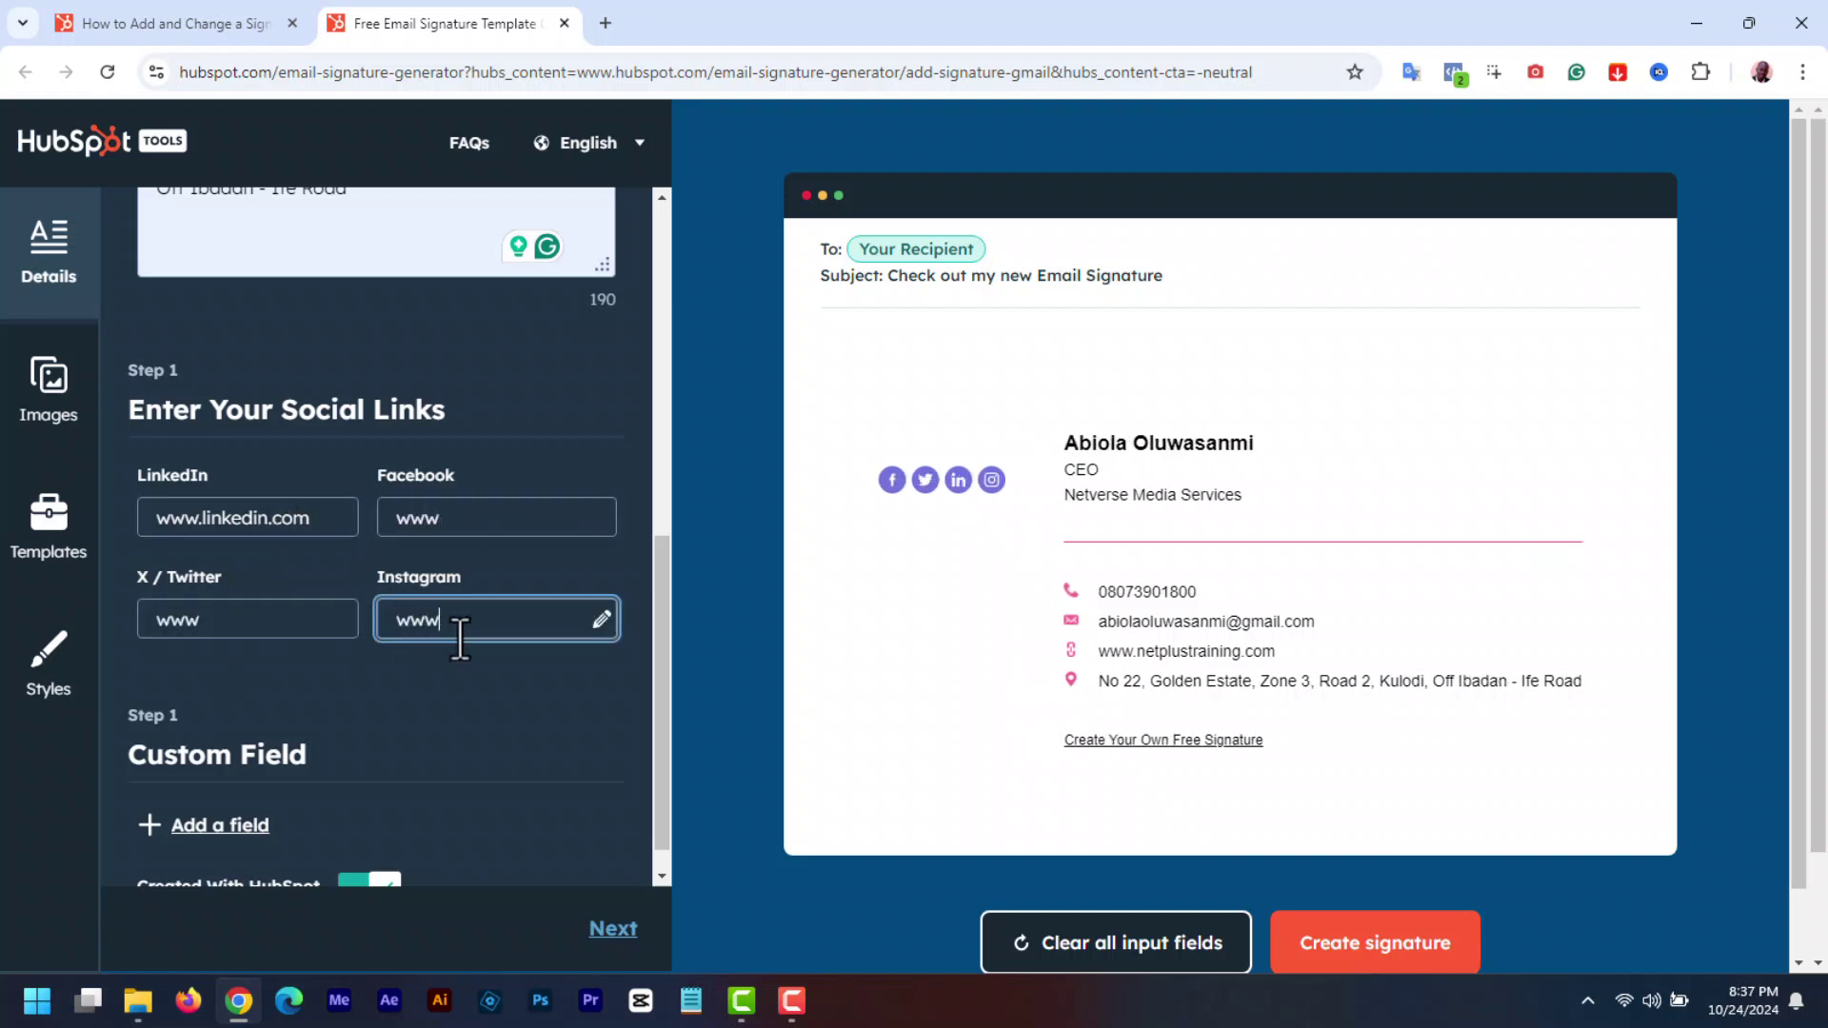
{"action": "left_click_drag", "start_coordinate": [658, 612], "coordinate": [667, 716]}
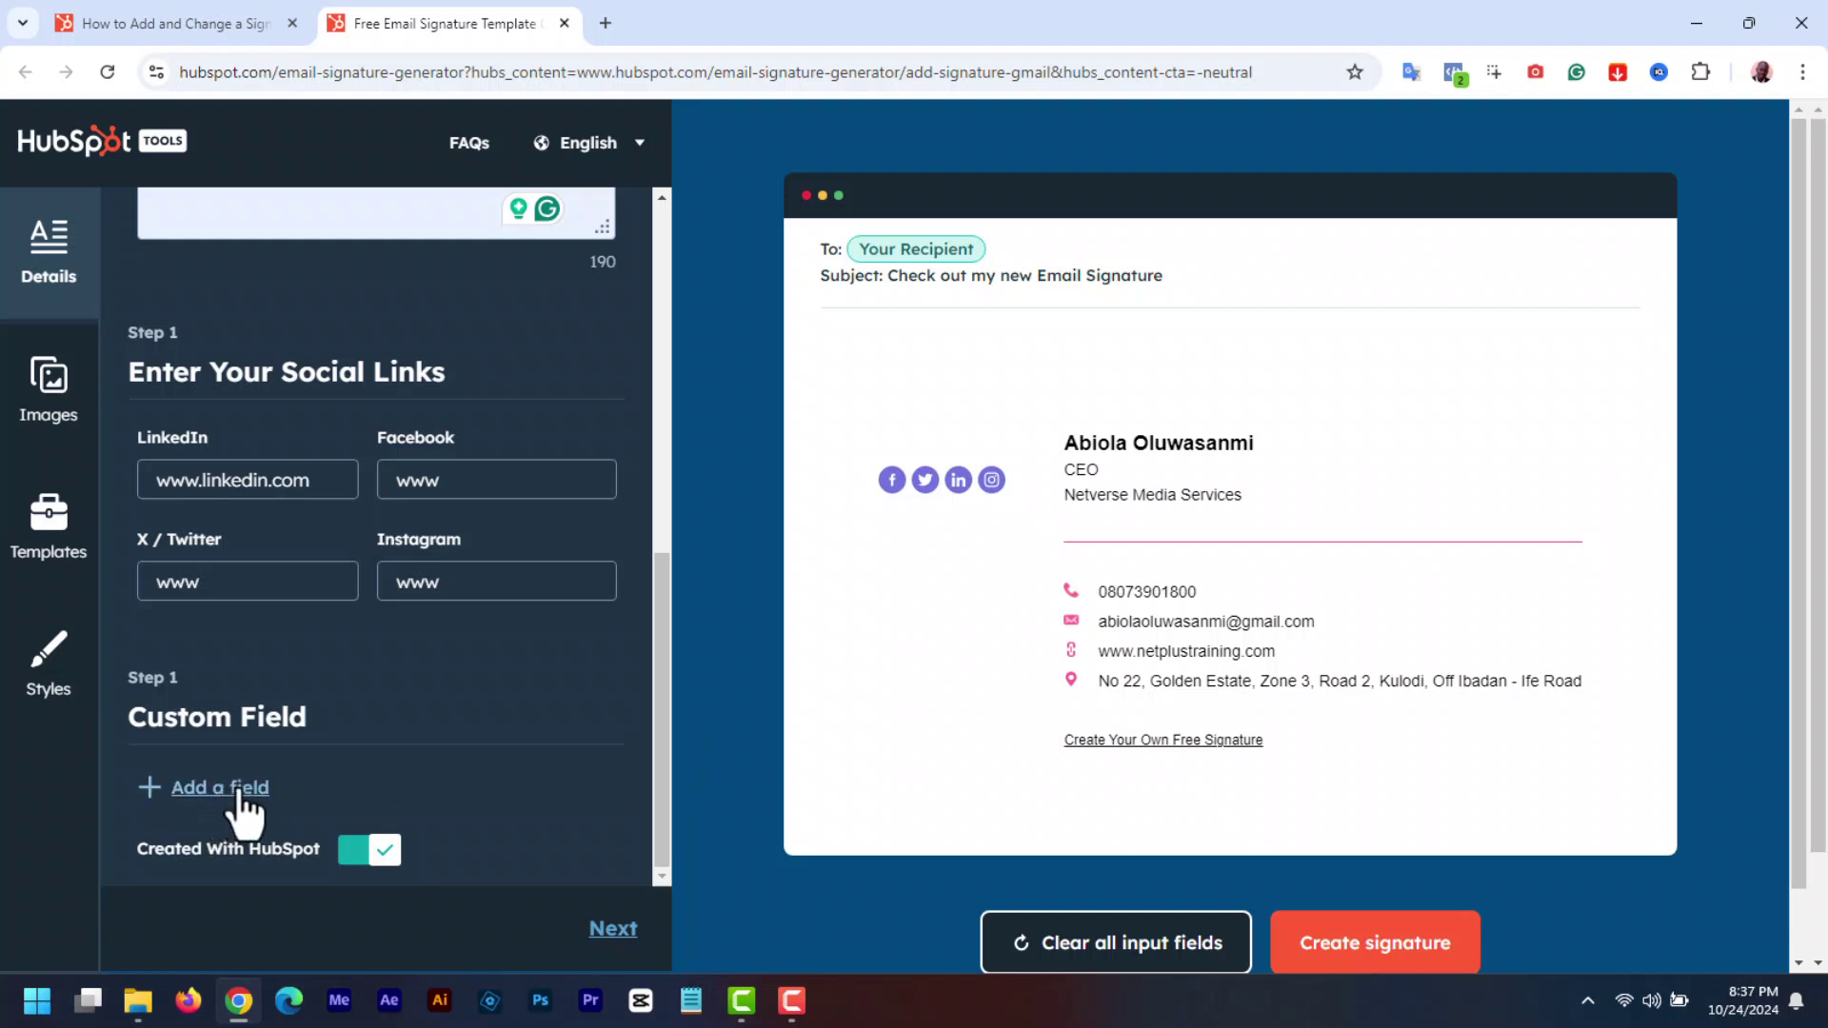
{"action": "left_click", "coordinate": [197, 787]}
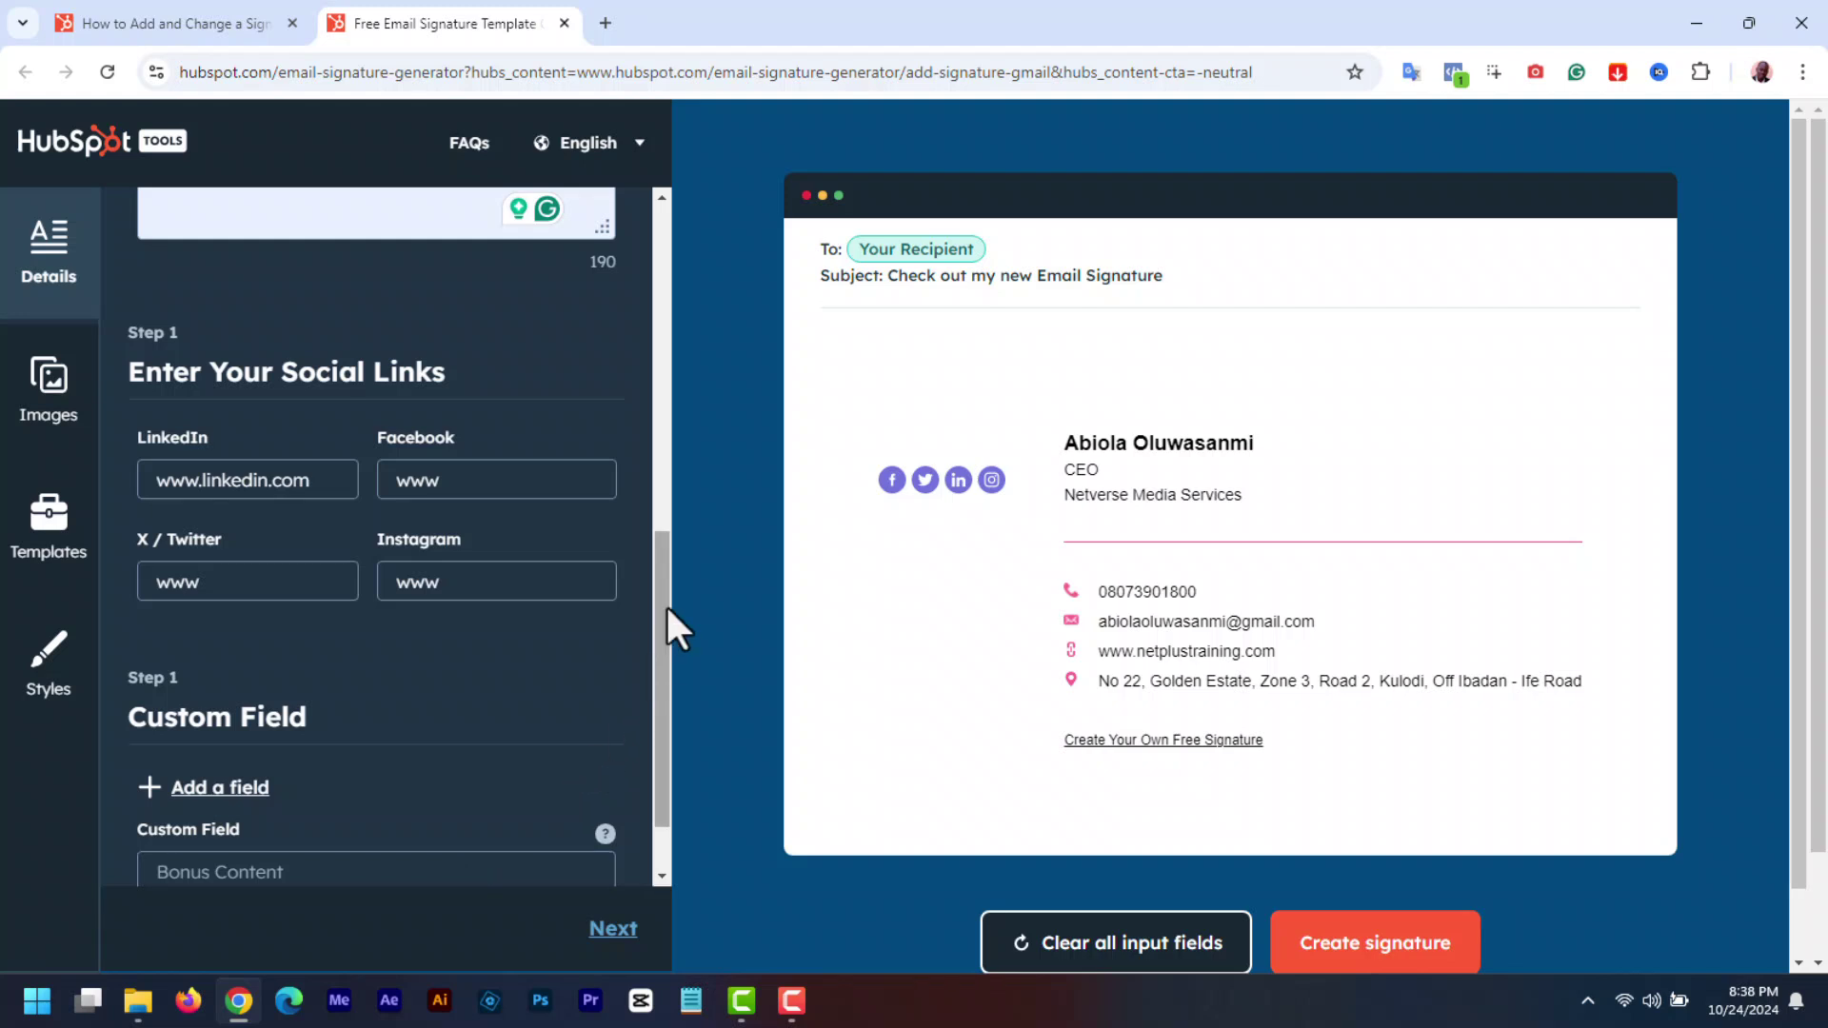
{"action": "scroll", "coordinate": [666, 604], "scroll_direction": "down", "scroll_amount": 1}
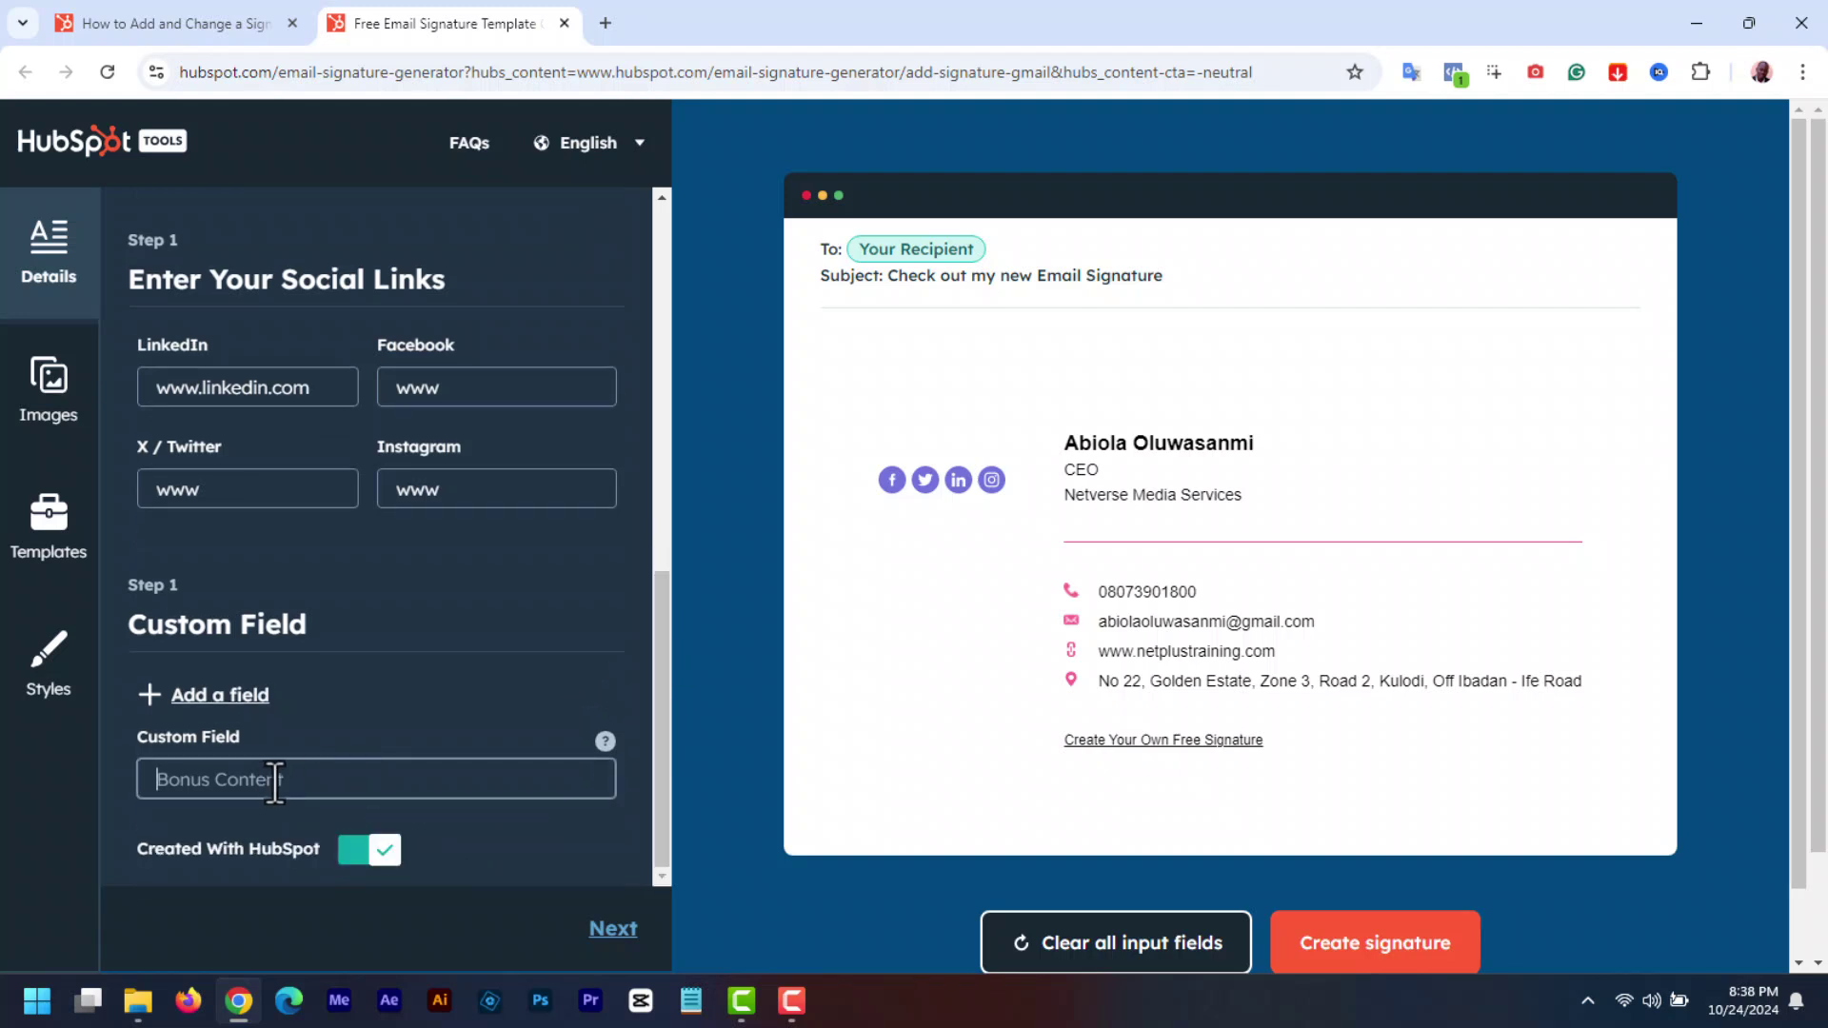
{"action": "left_click", "coordinate": [358, 850]}
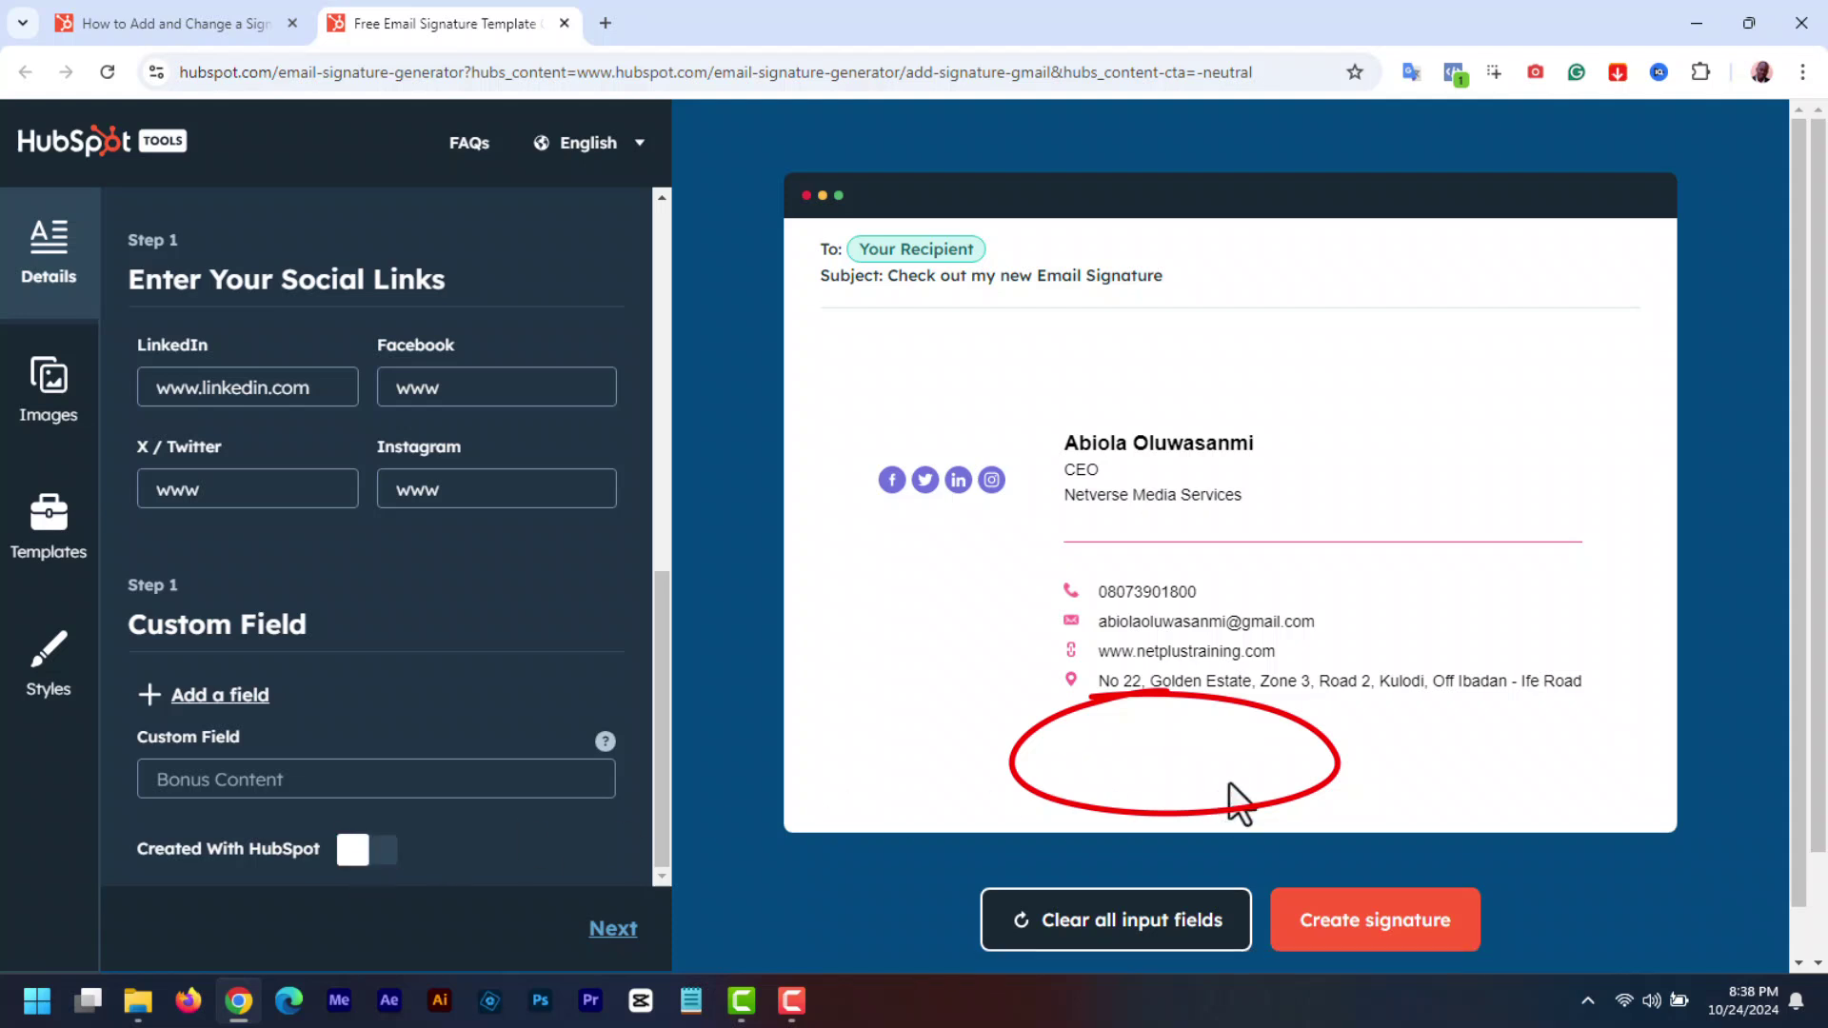
{"action": "left_click_drag", "start_coordinate": [663, 785], "coordinate": [690, 285]}
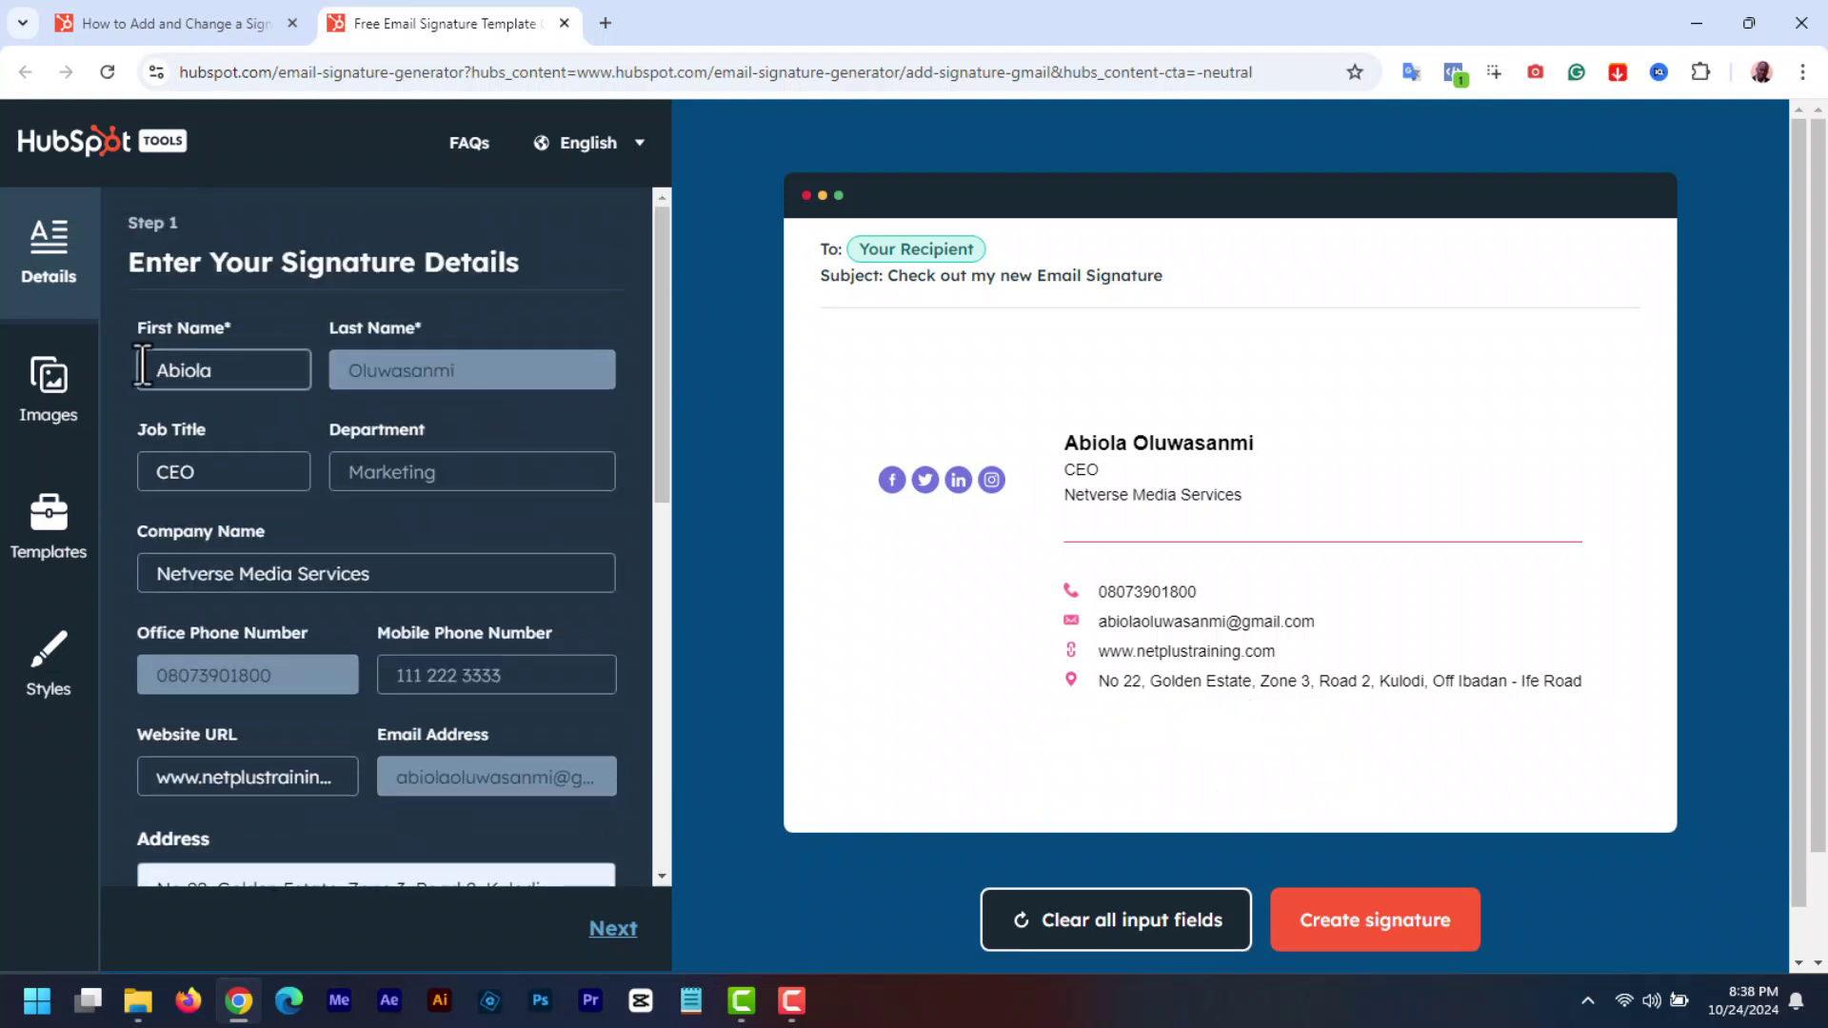
- Go to the Images step and try the empty Profile Picture and Company Logo fields
{"action": "left_click", "coordinate": [51, 397]}
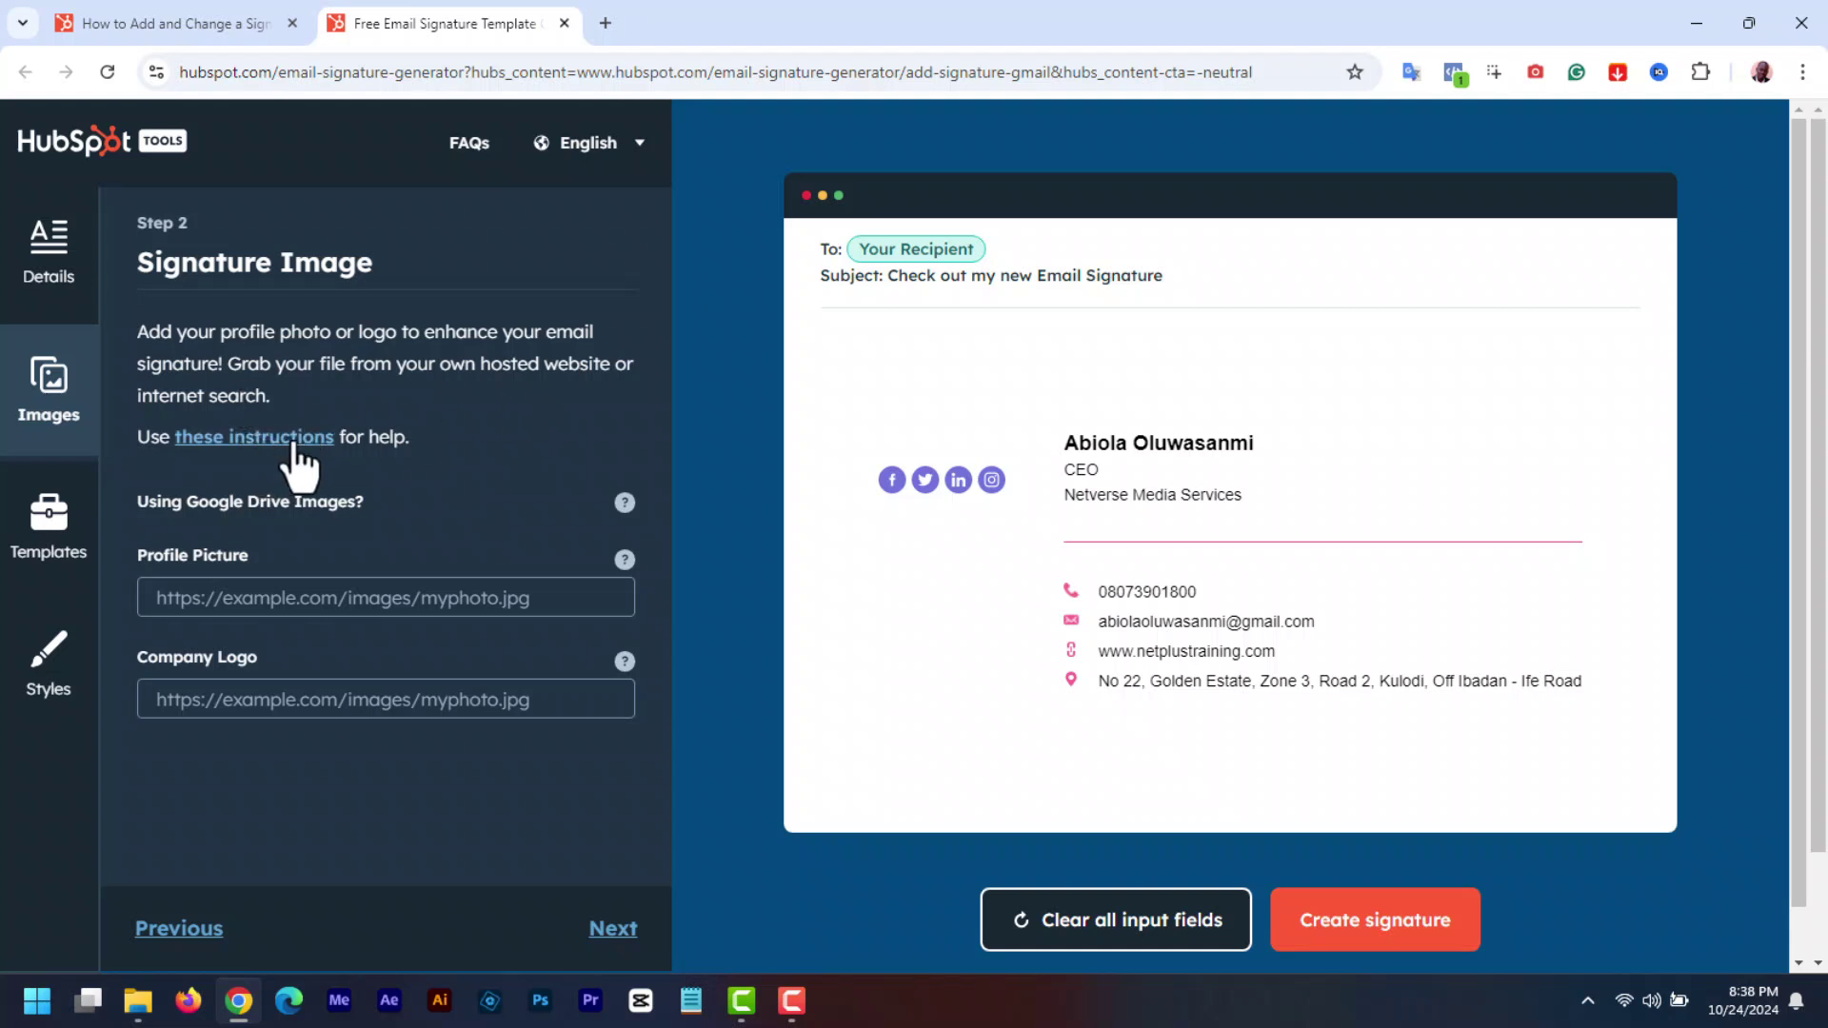
{"action": "left_click", "coordinate": [341, 600]}
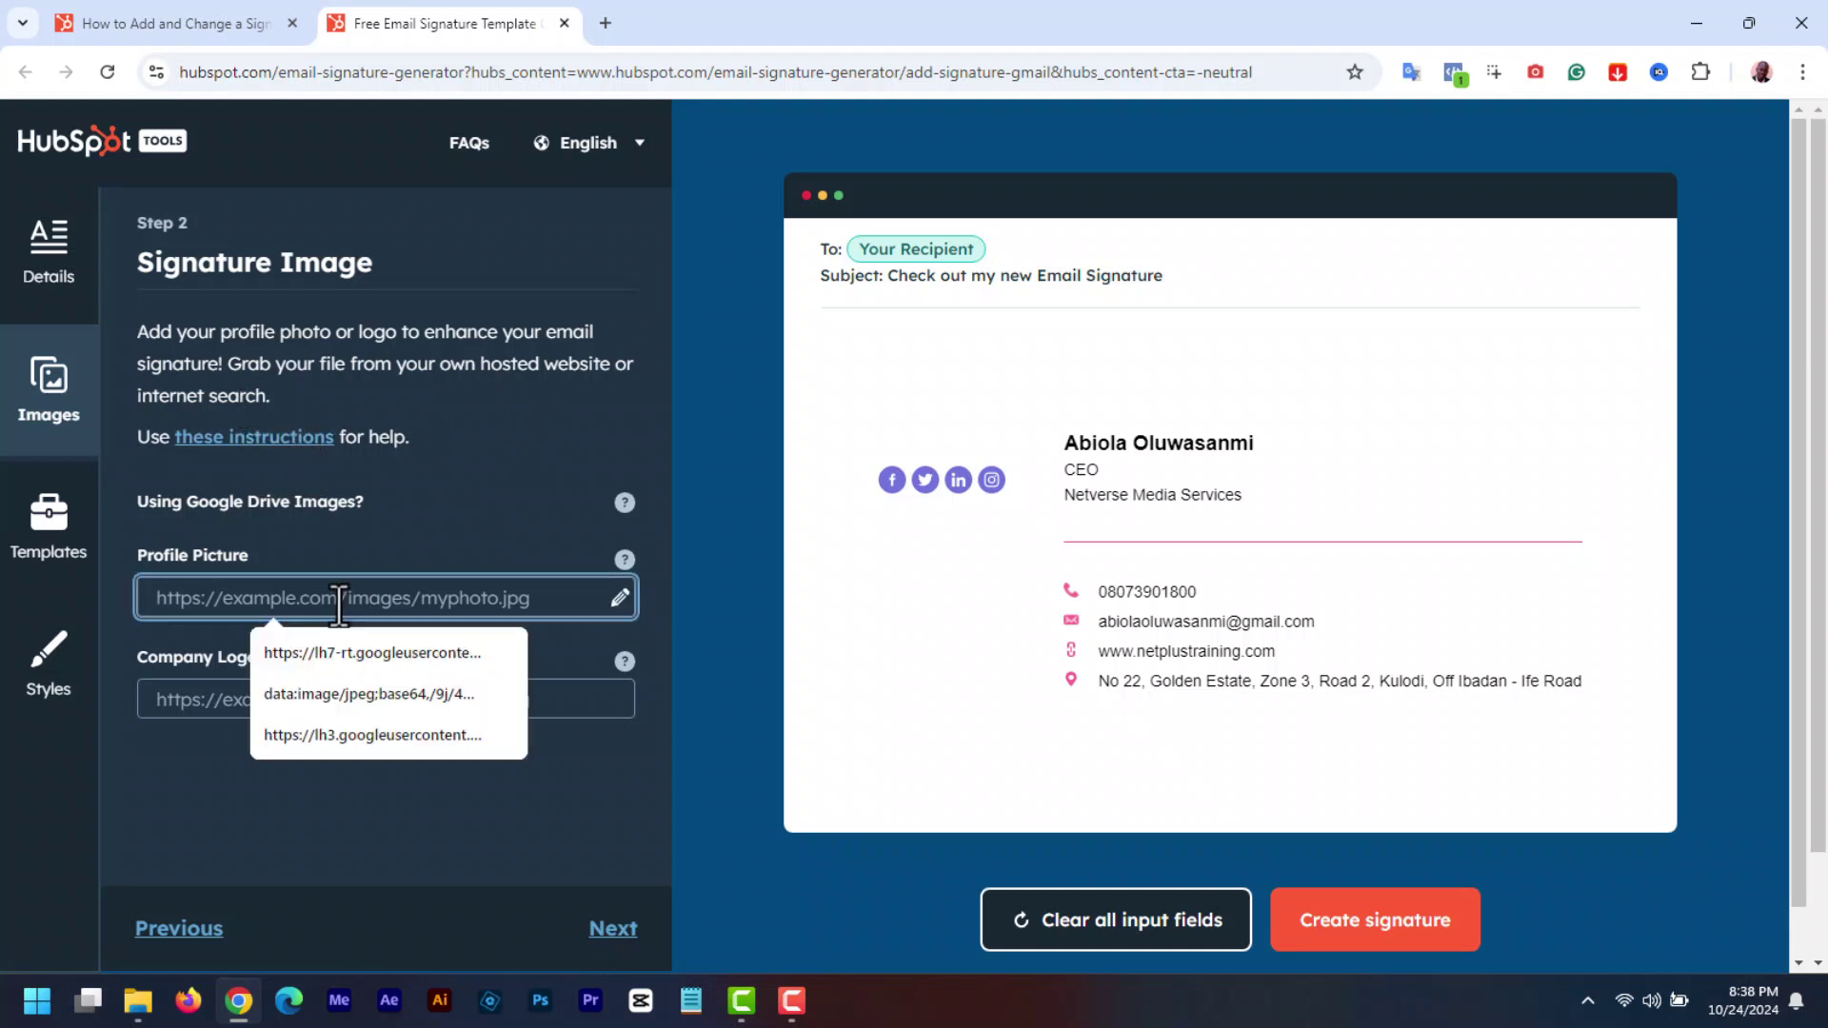
{"action": "left_click", "coordinate": [217, 703]}
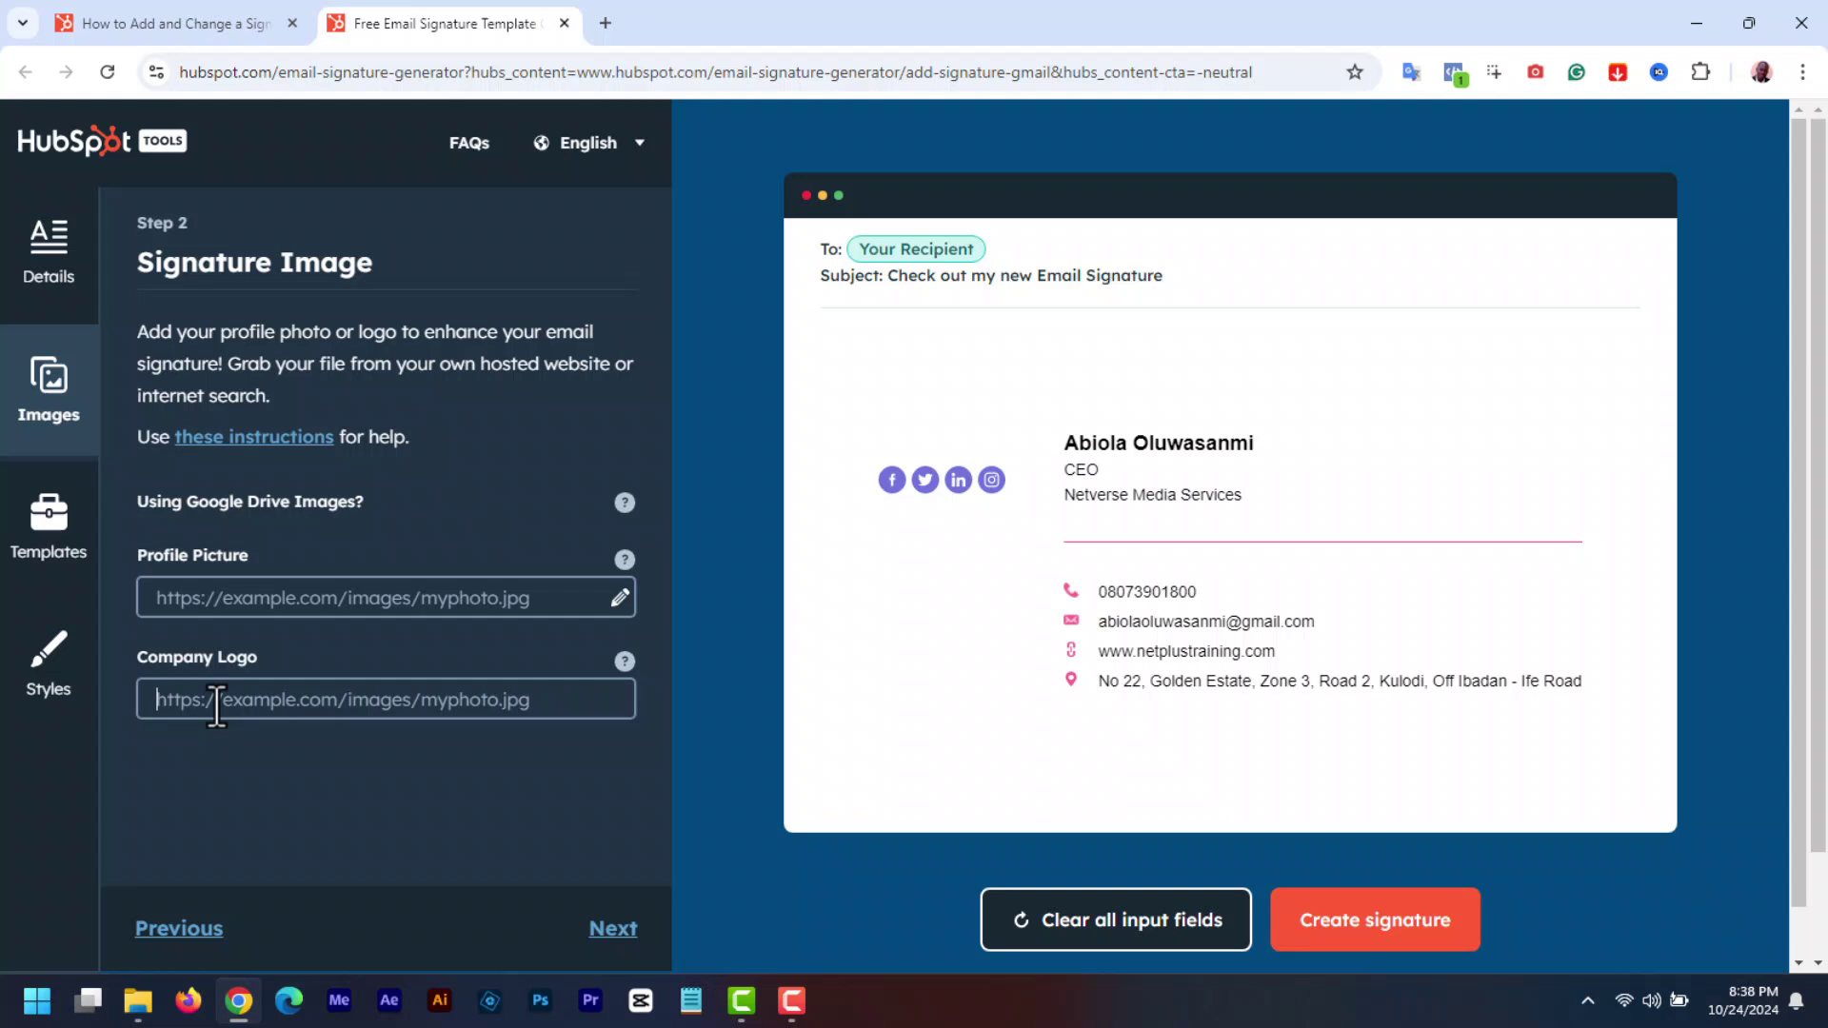
{"action": "left_click", "coordinate": [314, 601]}
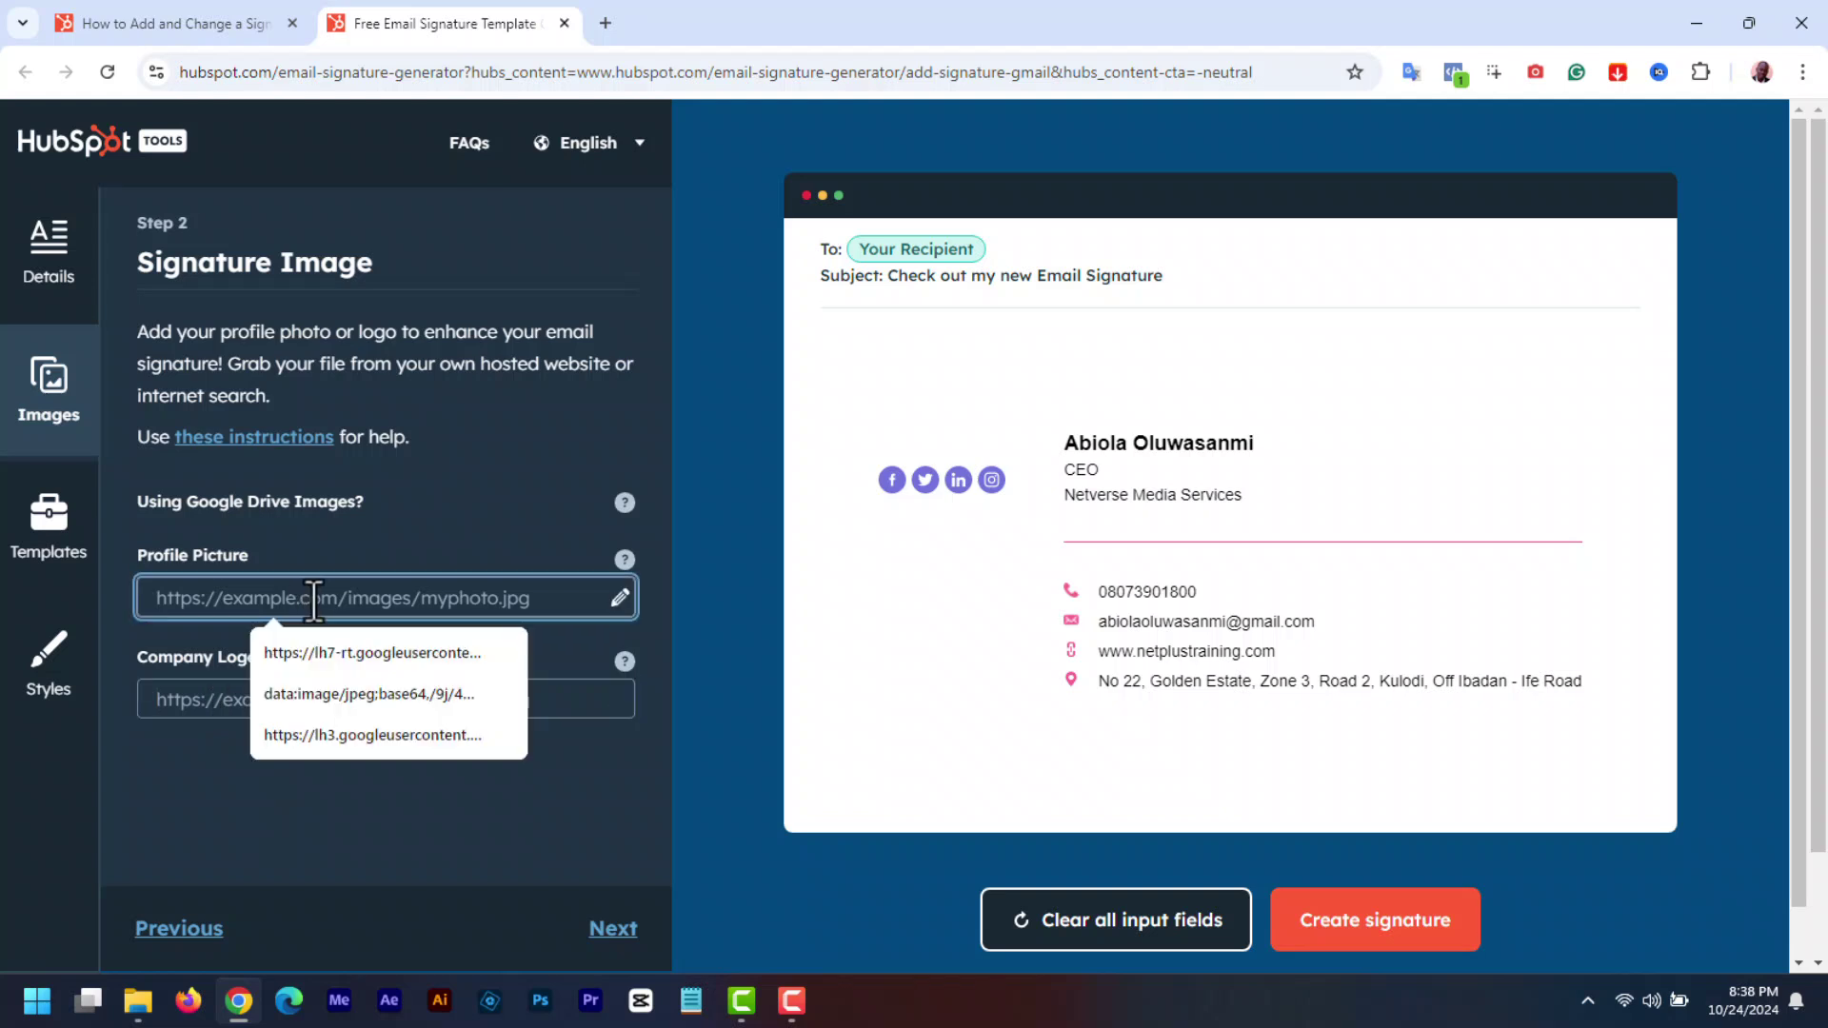
{"action": "left_click", "coordinate": [433, 524]}
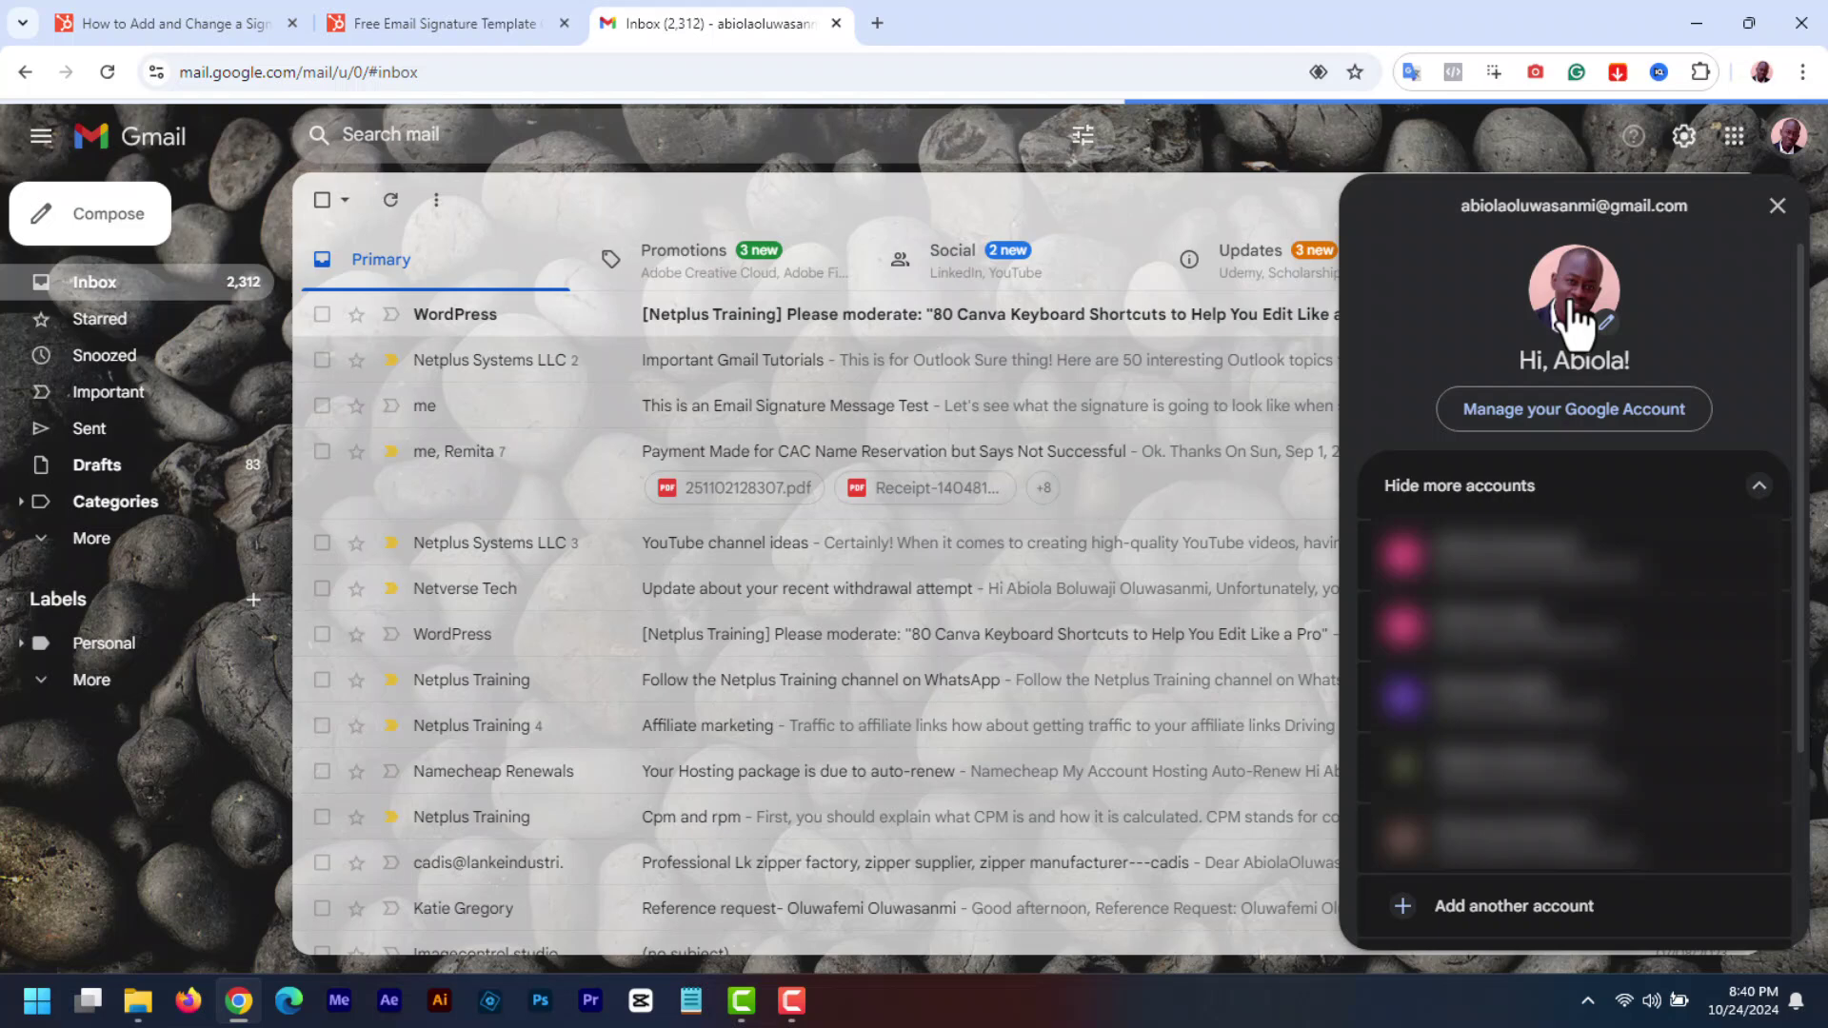
- Copy the image address of the Google account's profile photo in Gmail
{"action": "left_click", "coordinate": [1576, 323]}
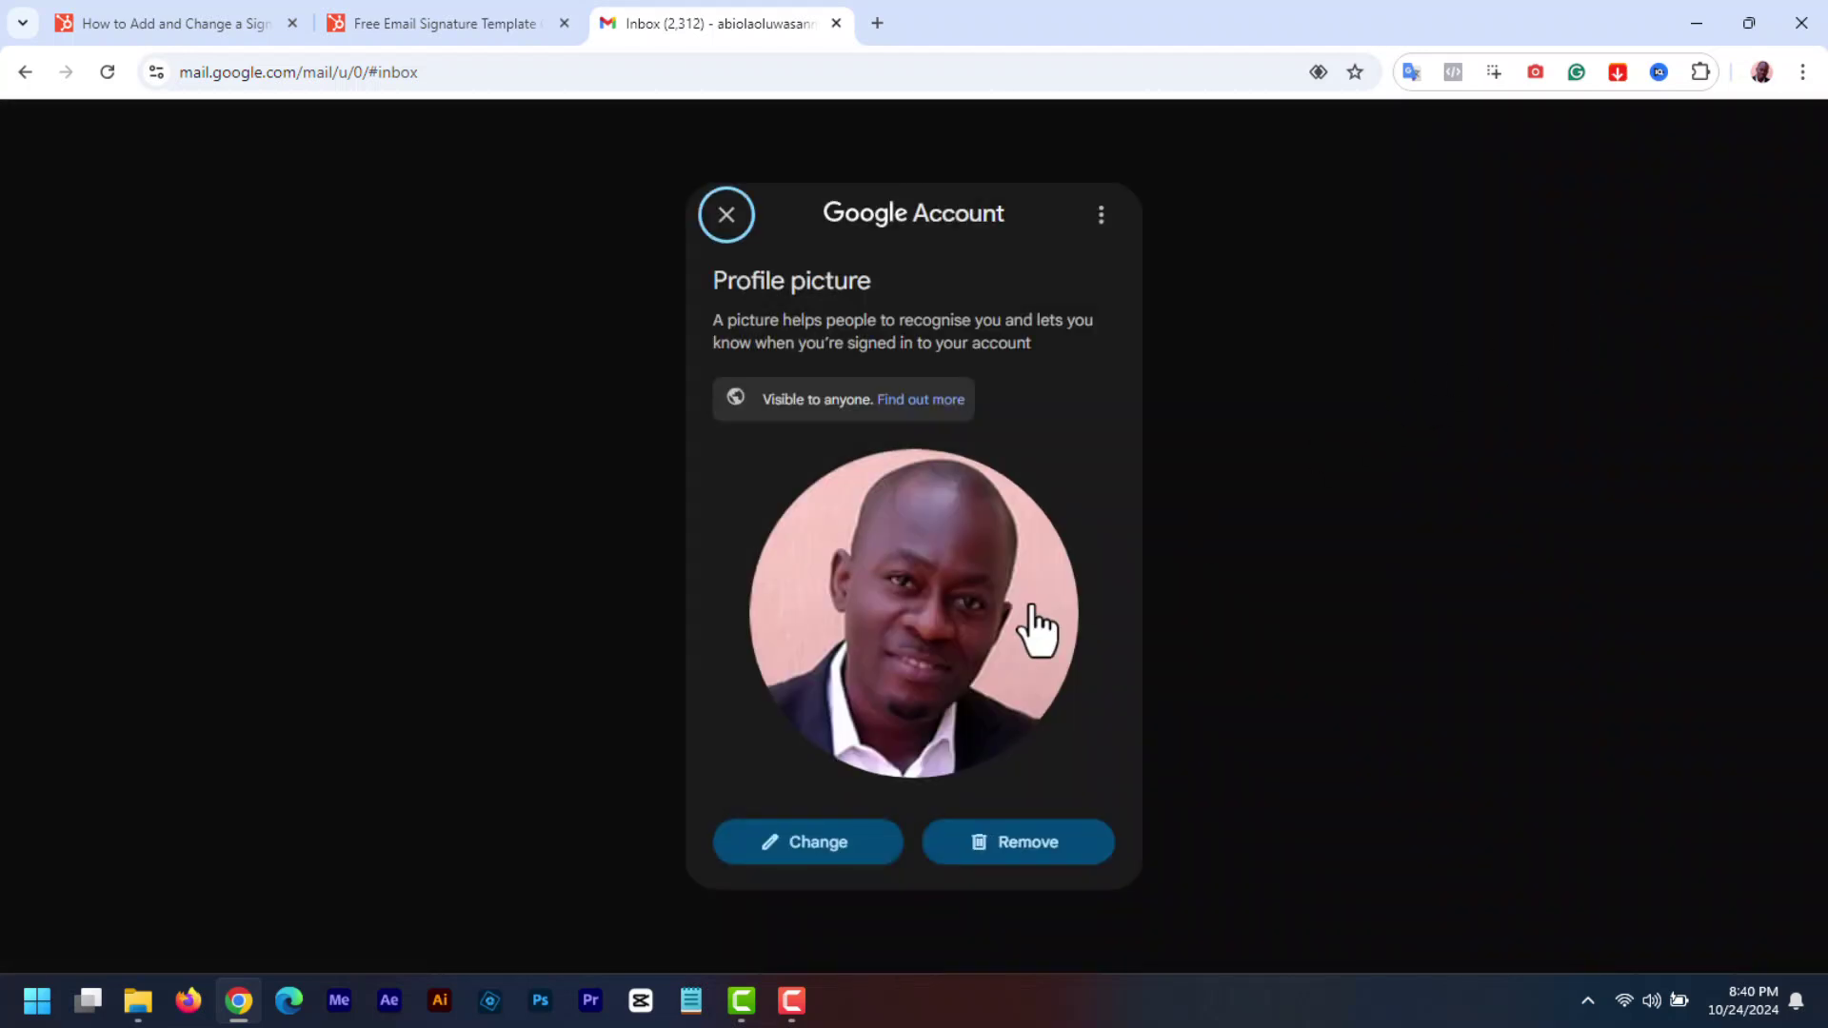
{"action": "right_click", "coordinate": [916, 602]}
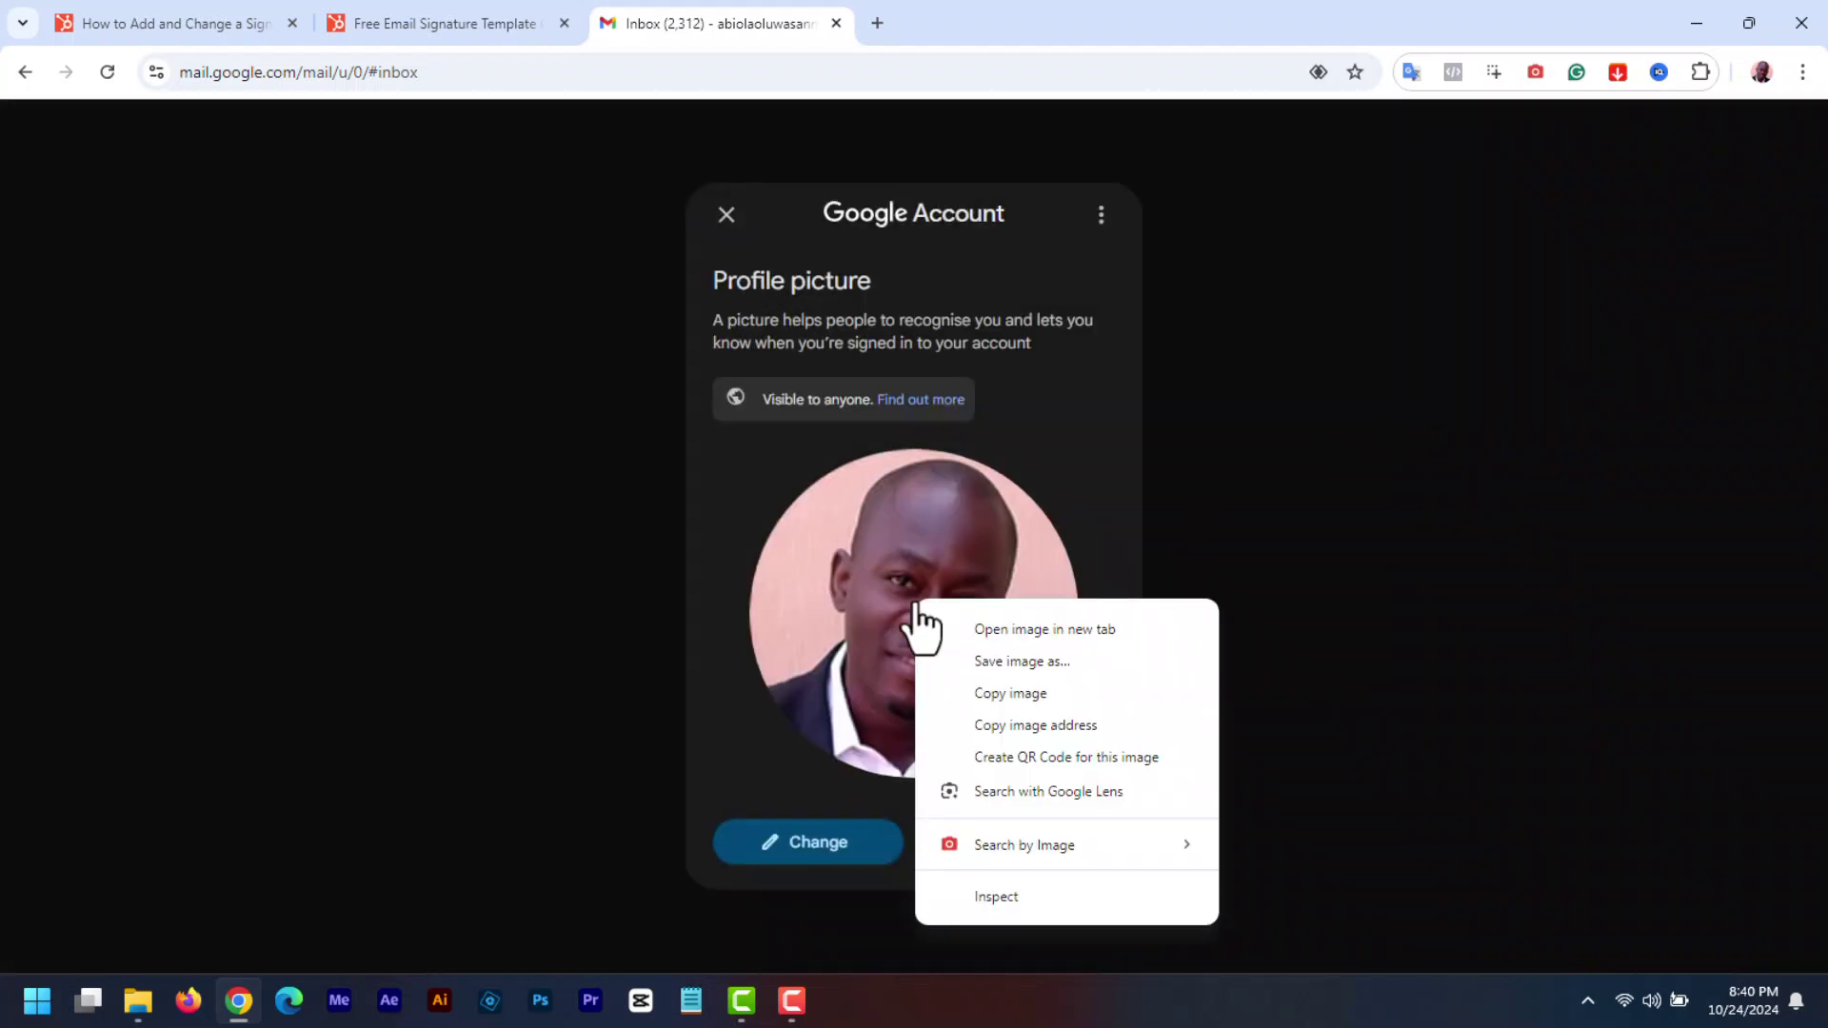
{"action": "left_click", "coordinate": [1052, 724]}
- Paste the Google photo address into Profile Picture and focus the Company Logo field
{"action": "key", "text": "ctrl+shift+Tab"}
{"action": "left_click", "coordinate": [469, 606]}
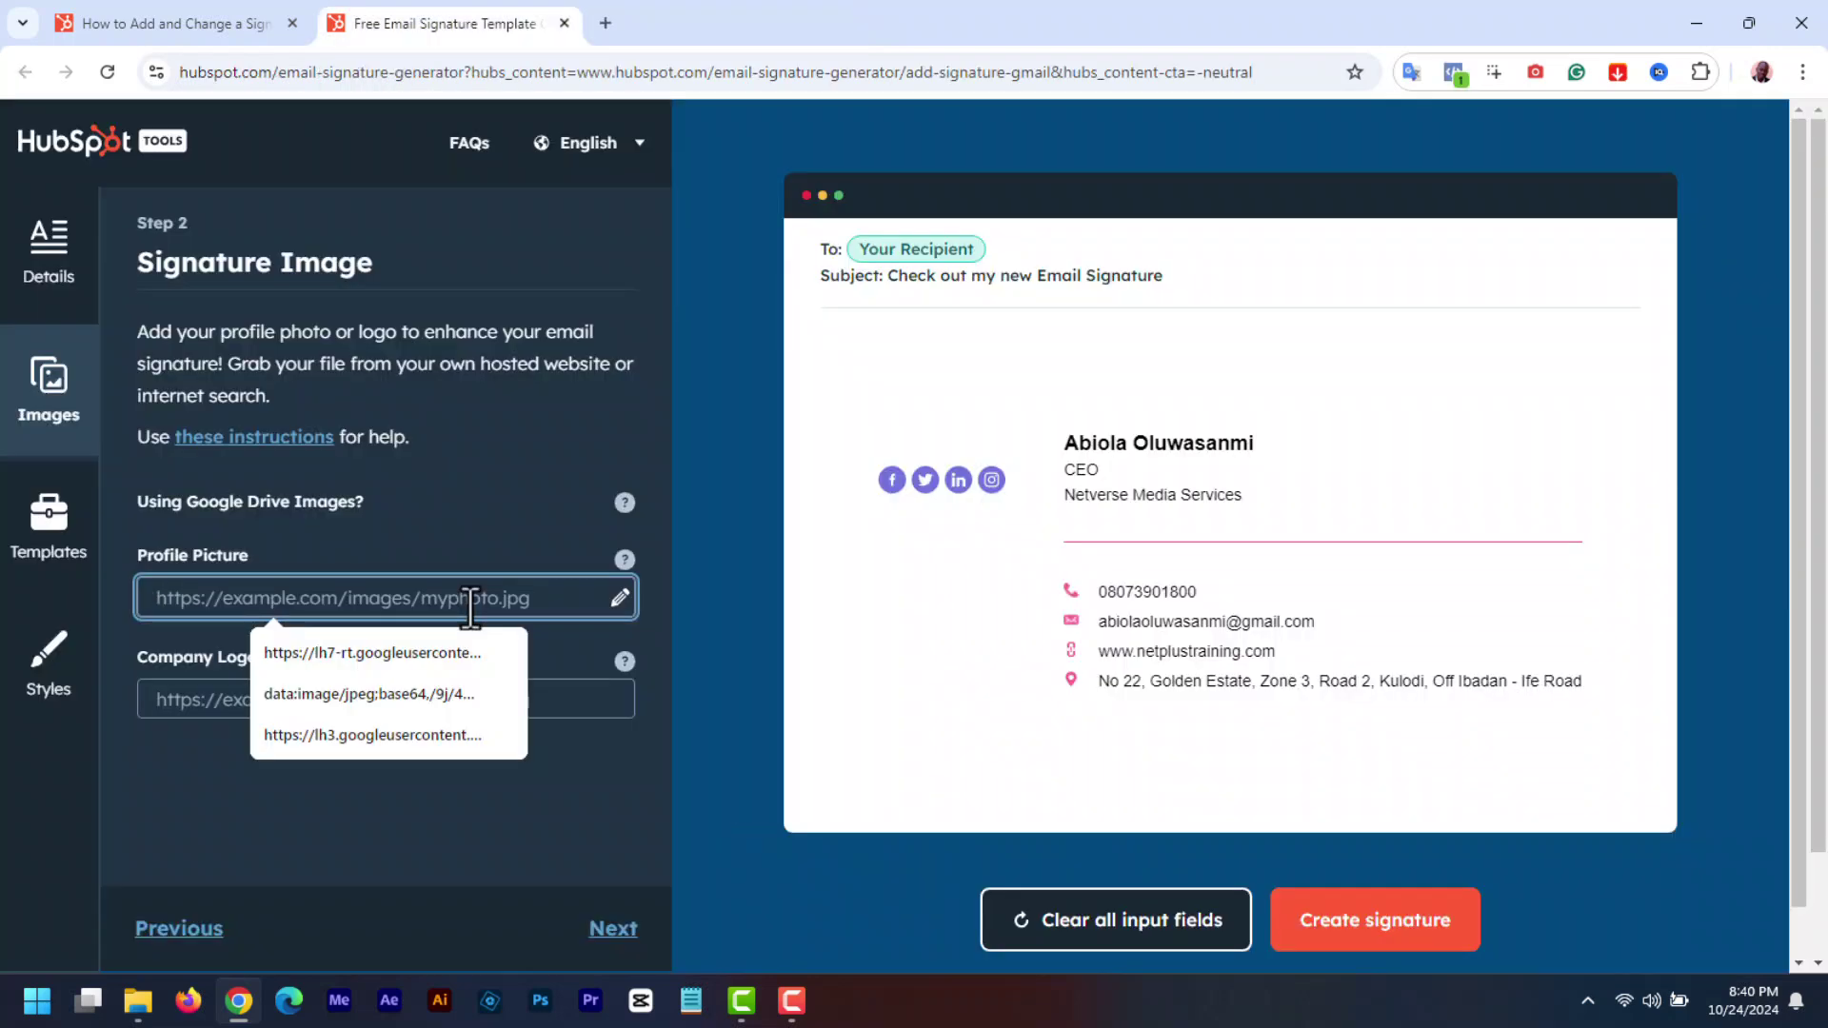
{"action": "key", "text": "ctrl+v"}
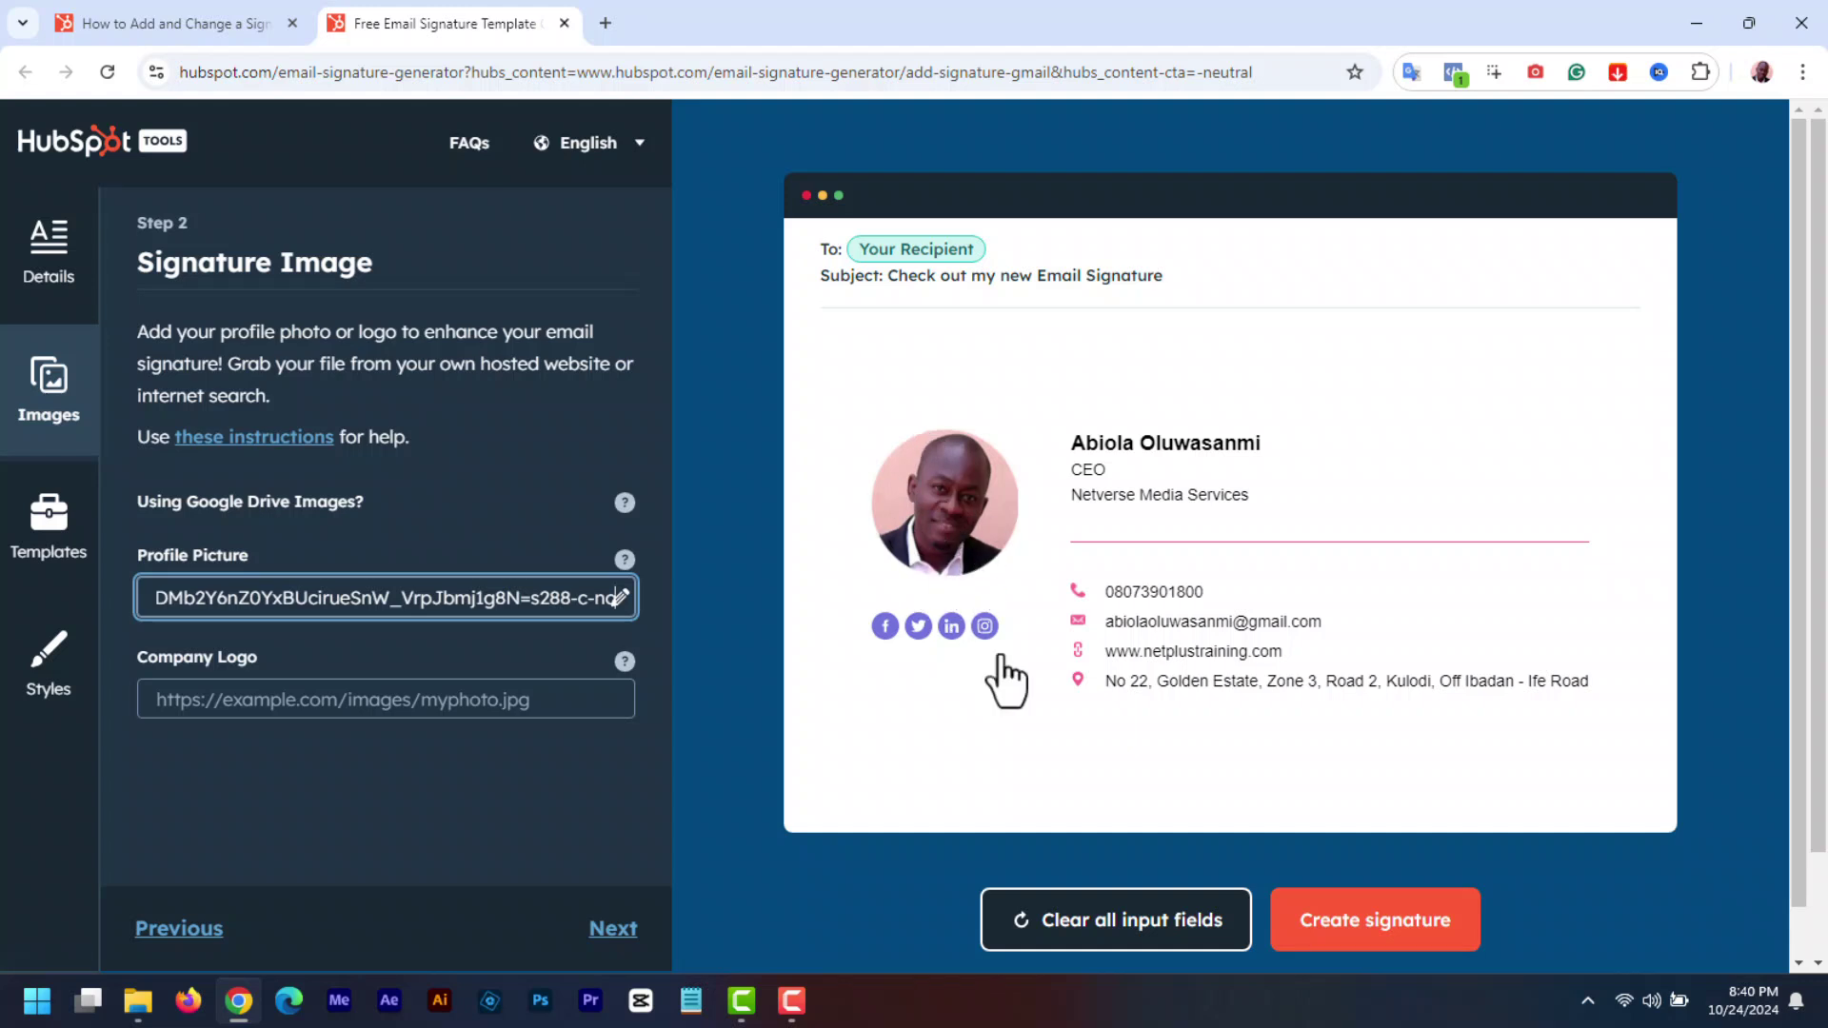
{"action": "left_click", "coordinate": [513, 700]}
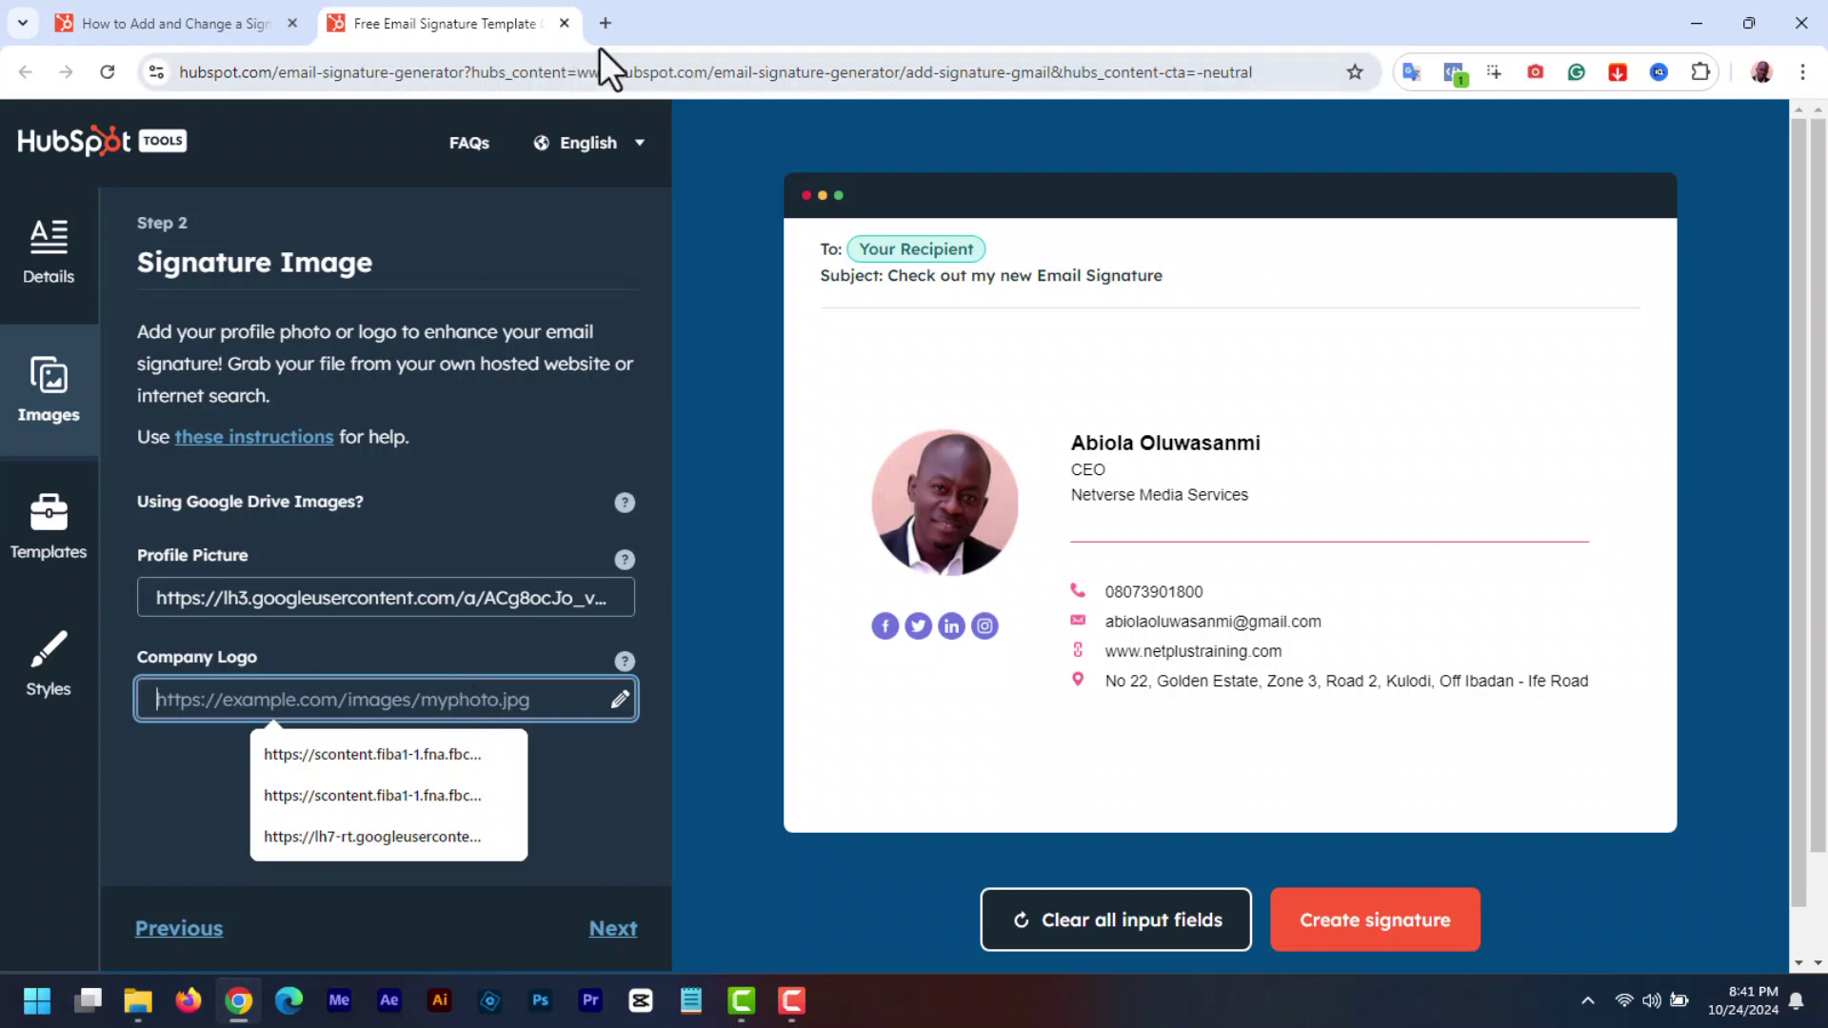
- Copy the Netplus Training lightbulb logo's image address from Facebook, then close that tab
{"action": "left_click", "coordinate": [605, 24]}
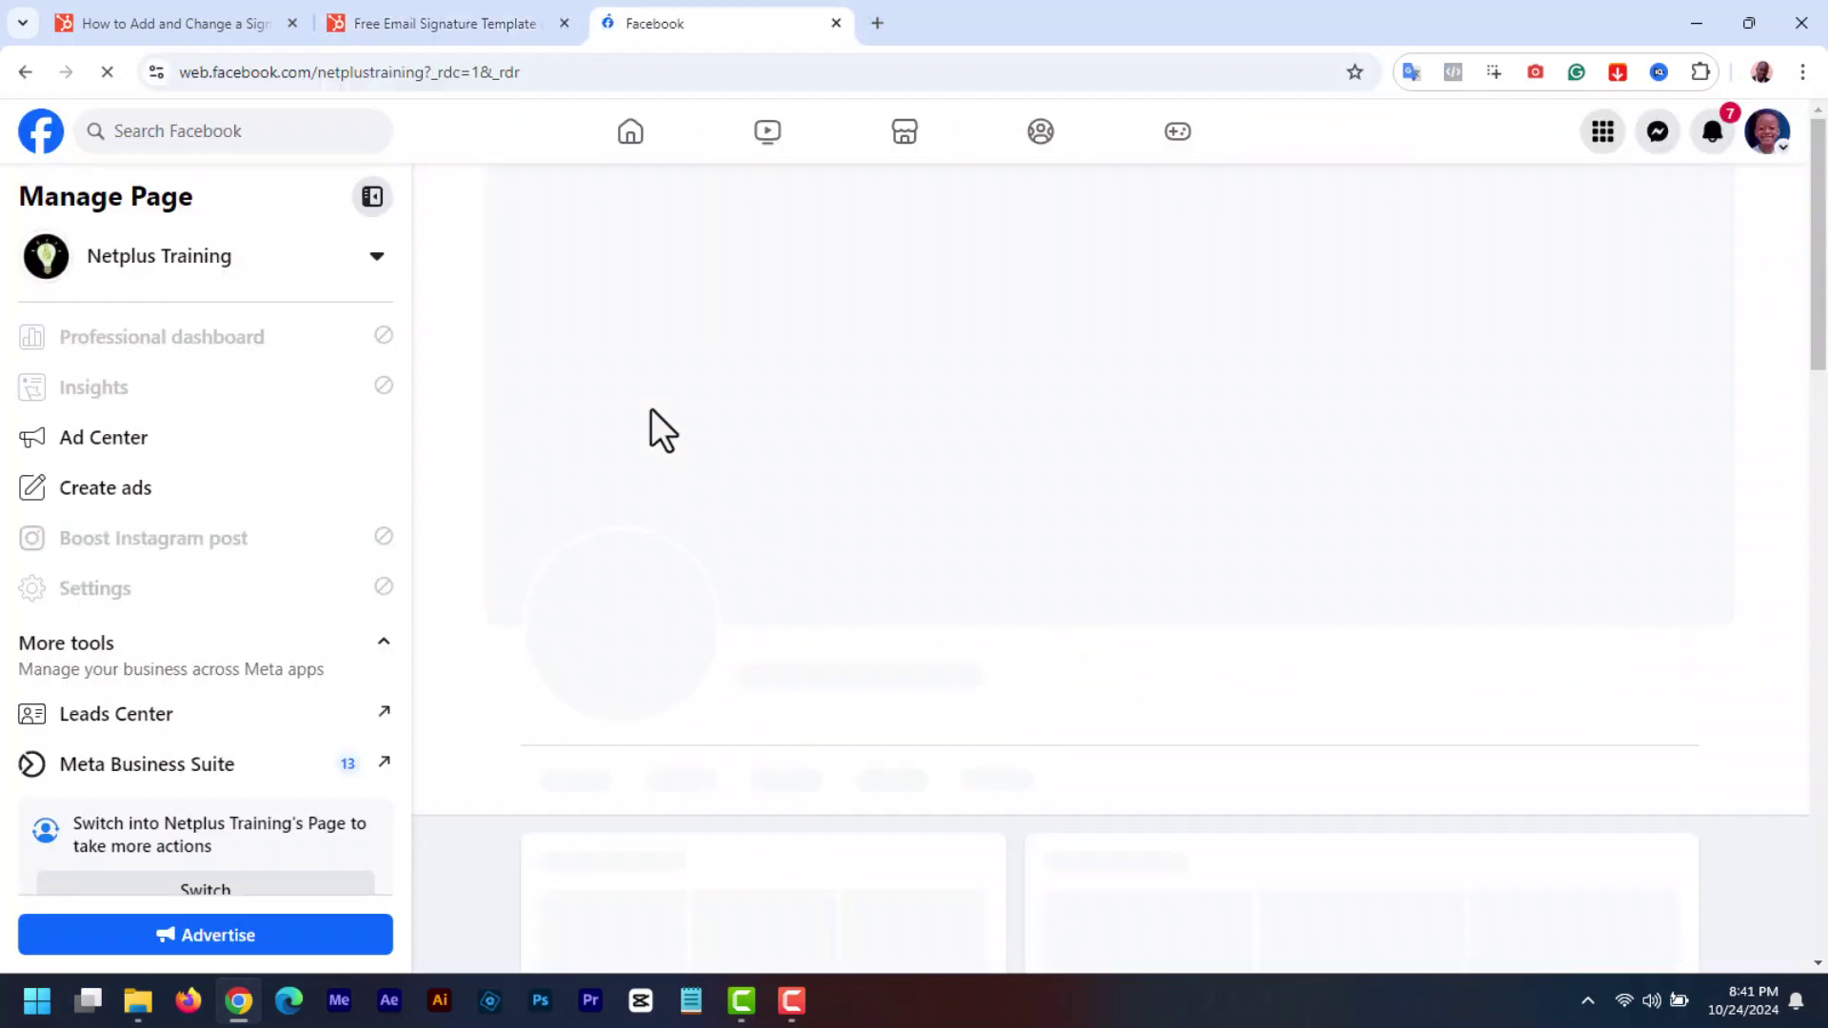
{"action": "scroll", "coordinate": [651, 429], "scroll_direction": "down", "scroll_amount": 3}
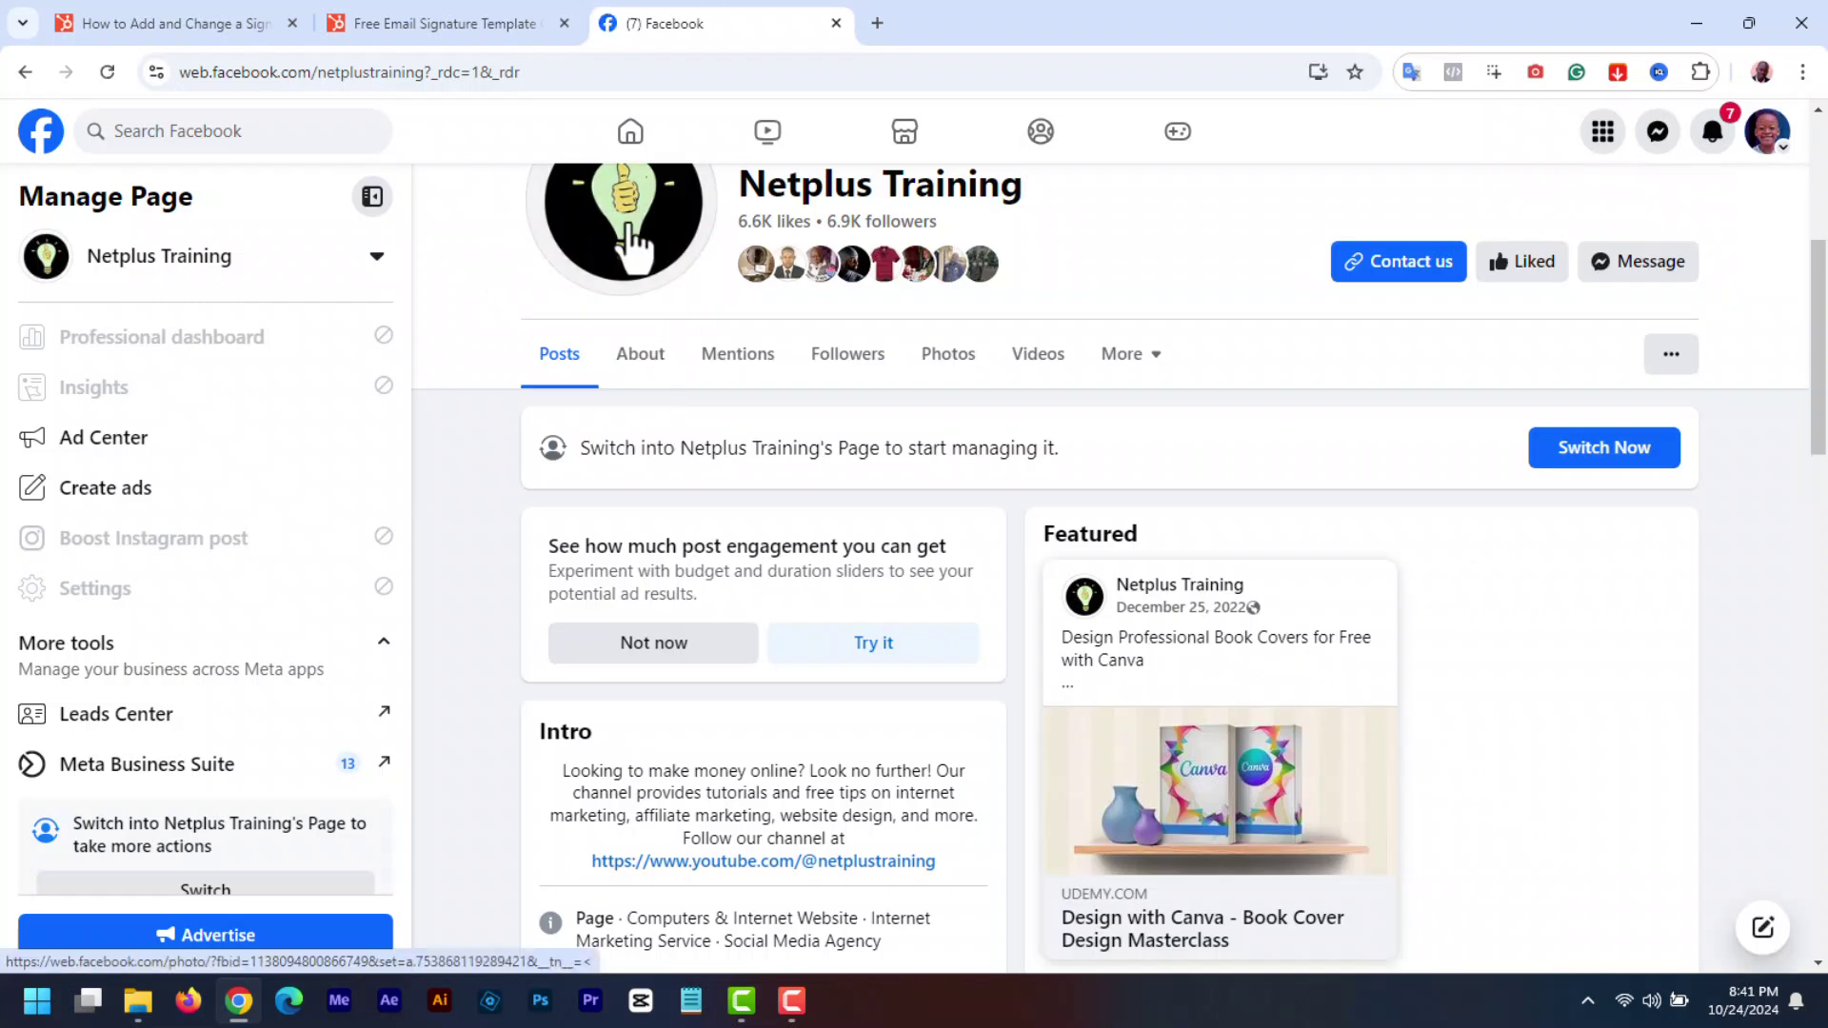
{"action": "left_click", "coordinate": [631, 229]}
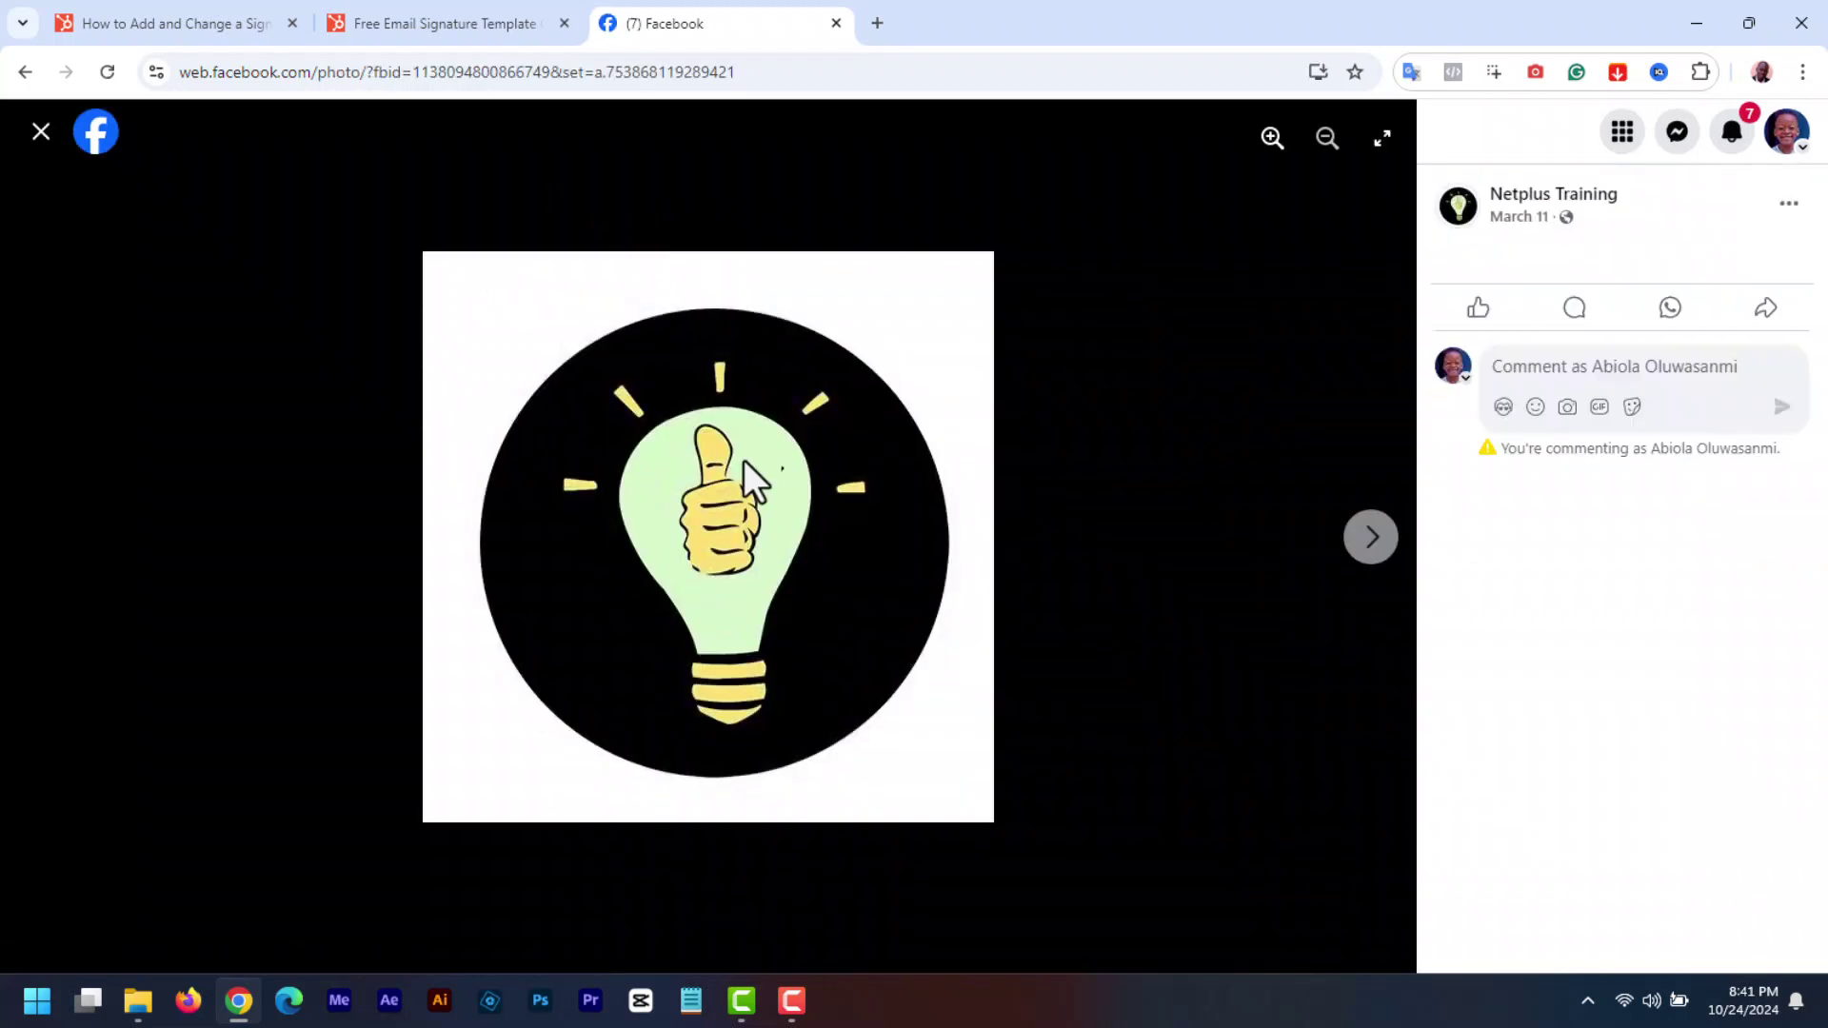
{"action": "right_click", "coordinate": [744, 461]}
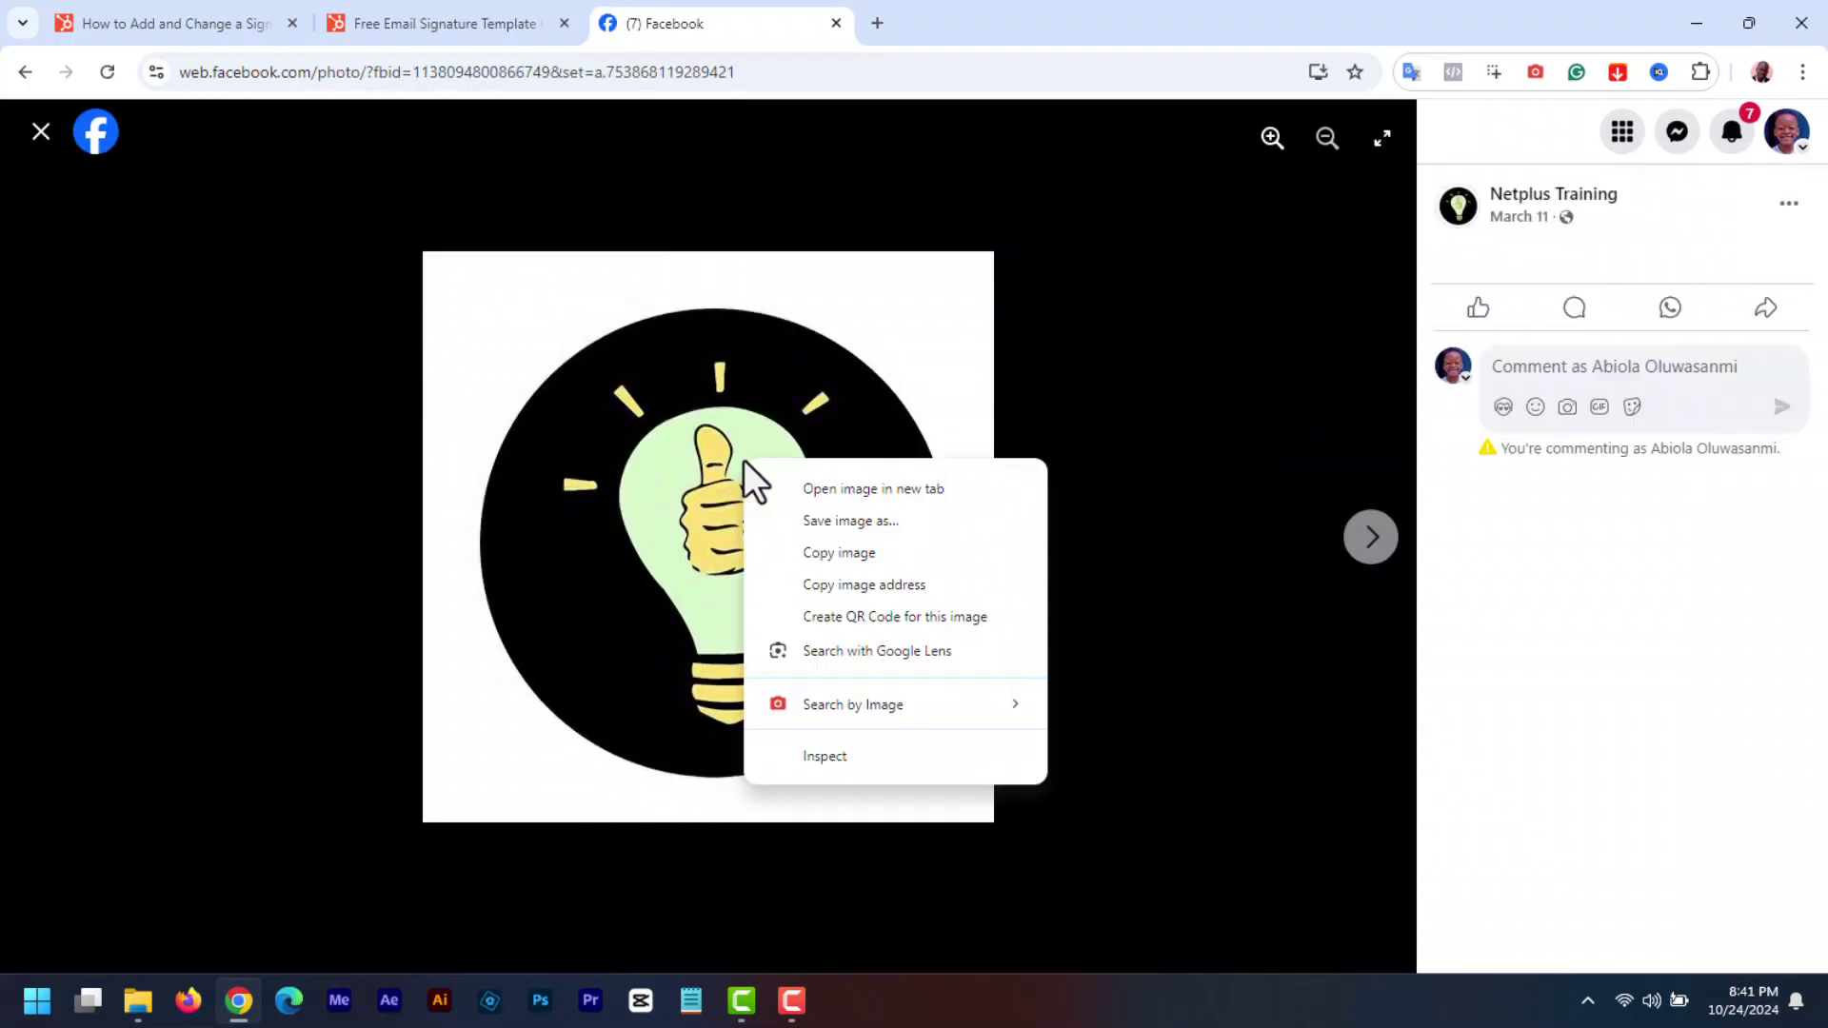
{"action": "left_click", "coordinate": [875, 585]}
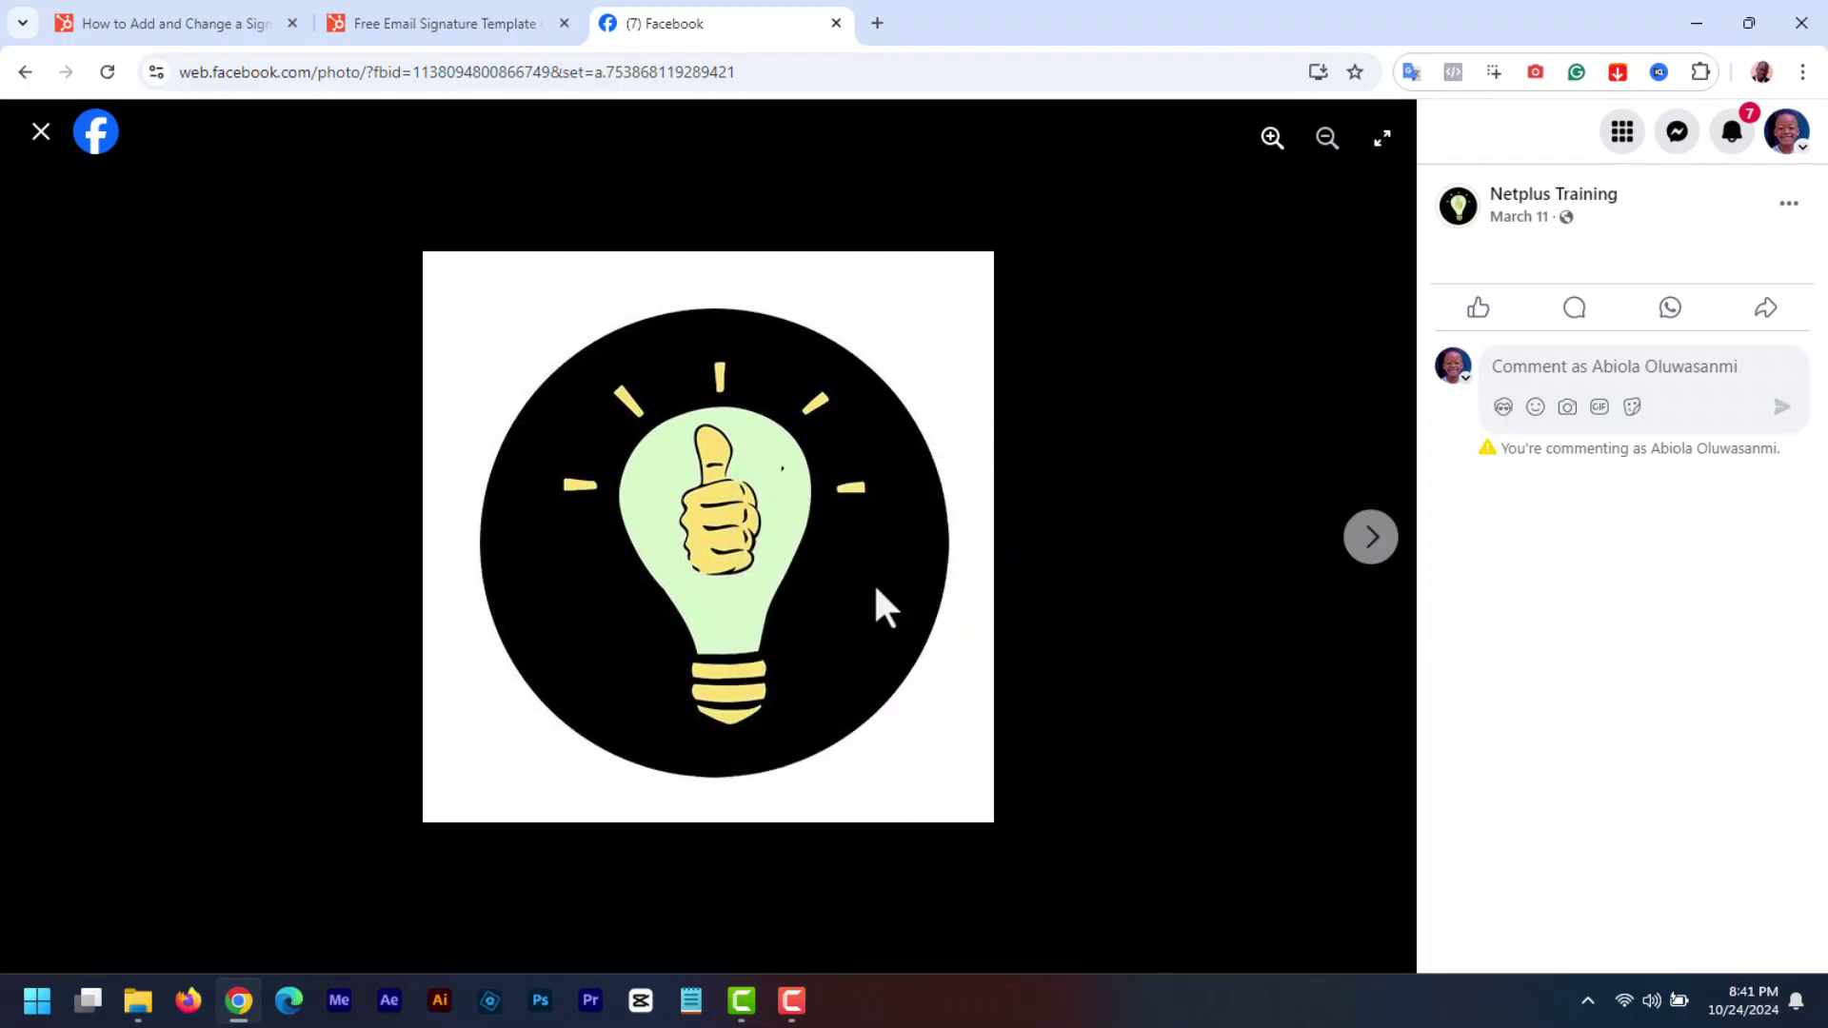
{"action": "left_click", "coordinate": [836, 24]}
- Paste the Netplus logo address into Company Logo, then delete it again
{"action": "left_click", "coordinate": [499, 699]}
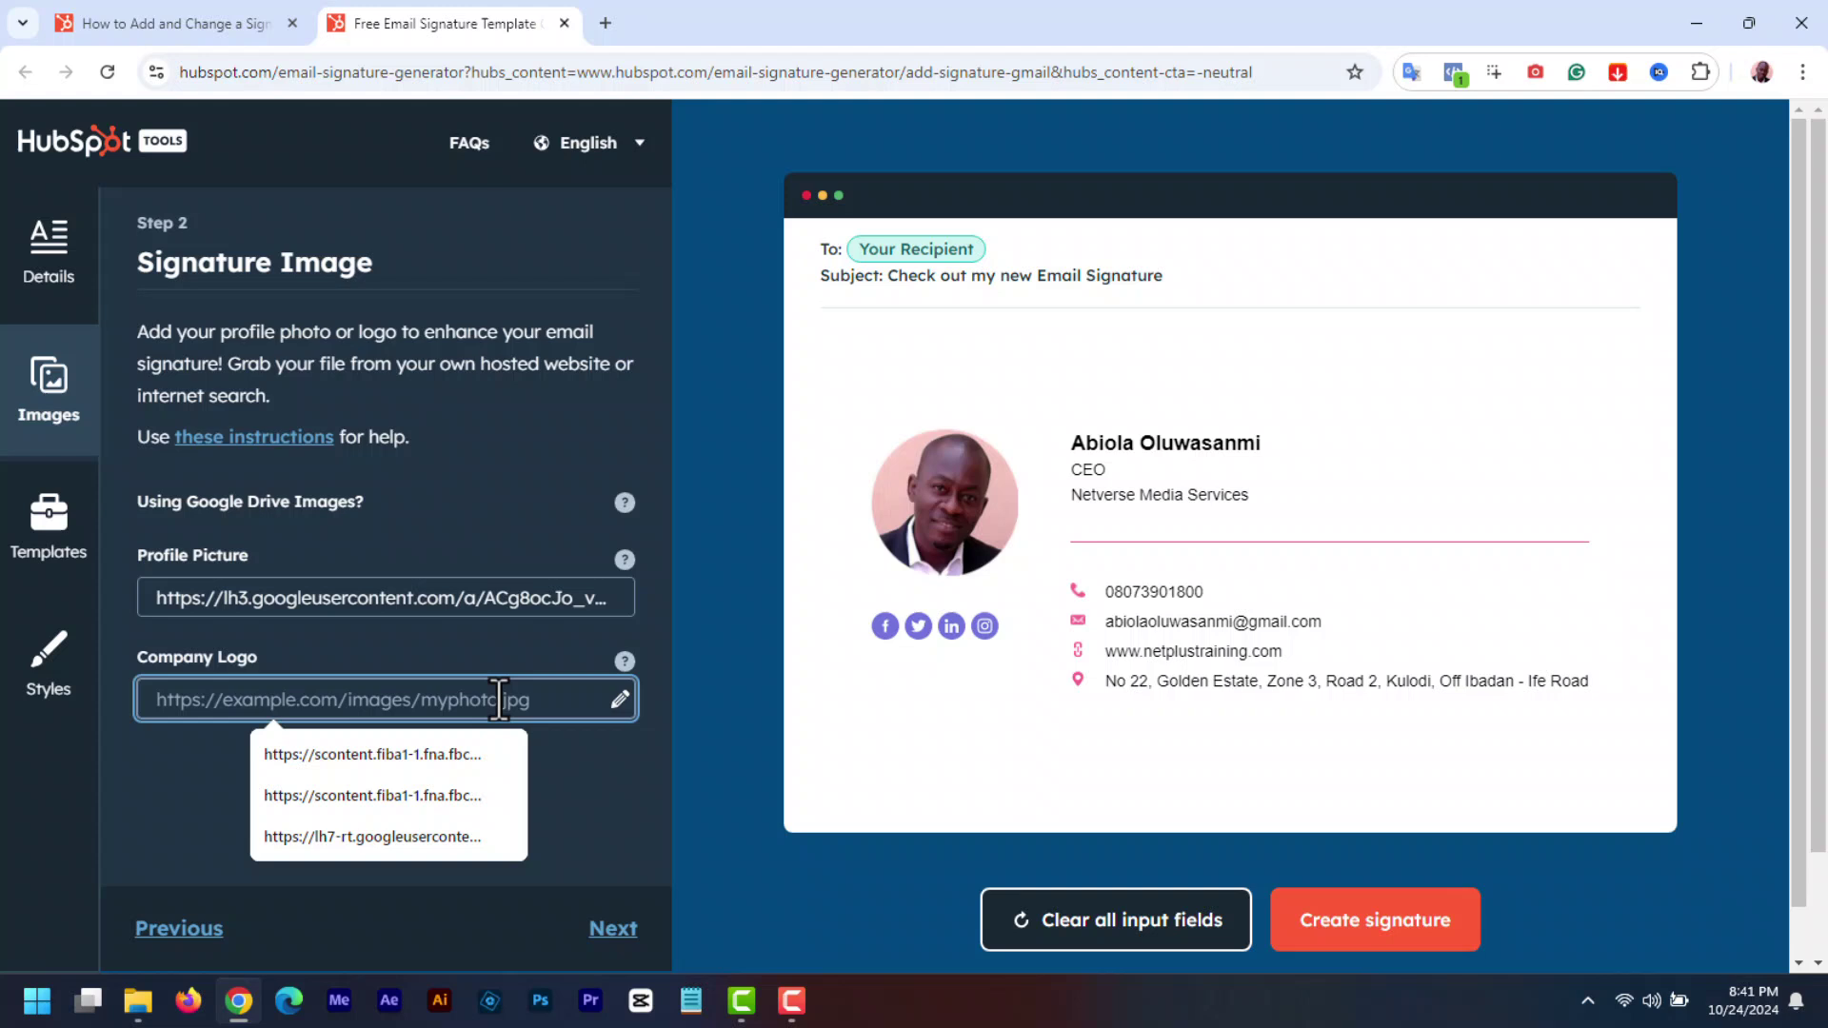
{"action": "key", "text": "ctrl+v"}
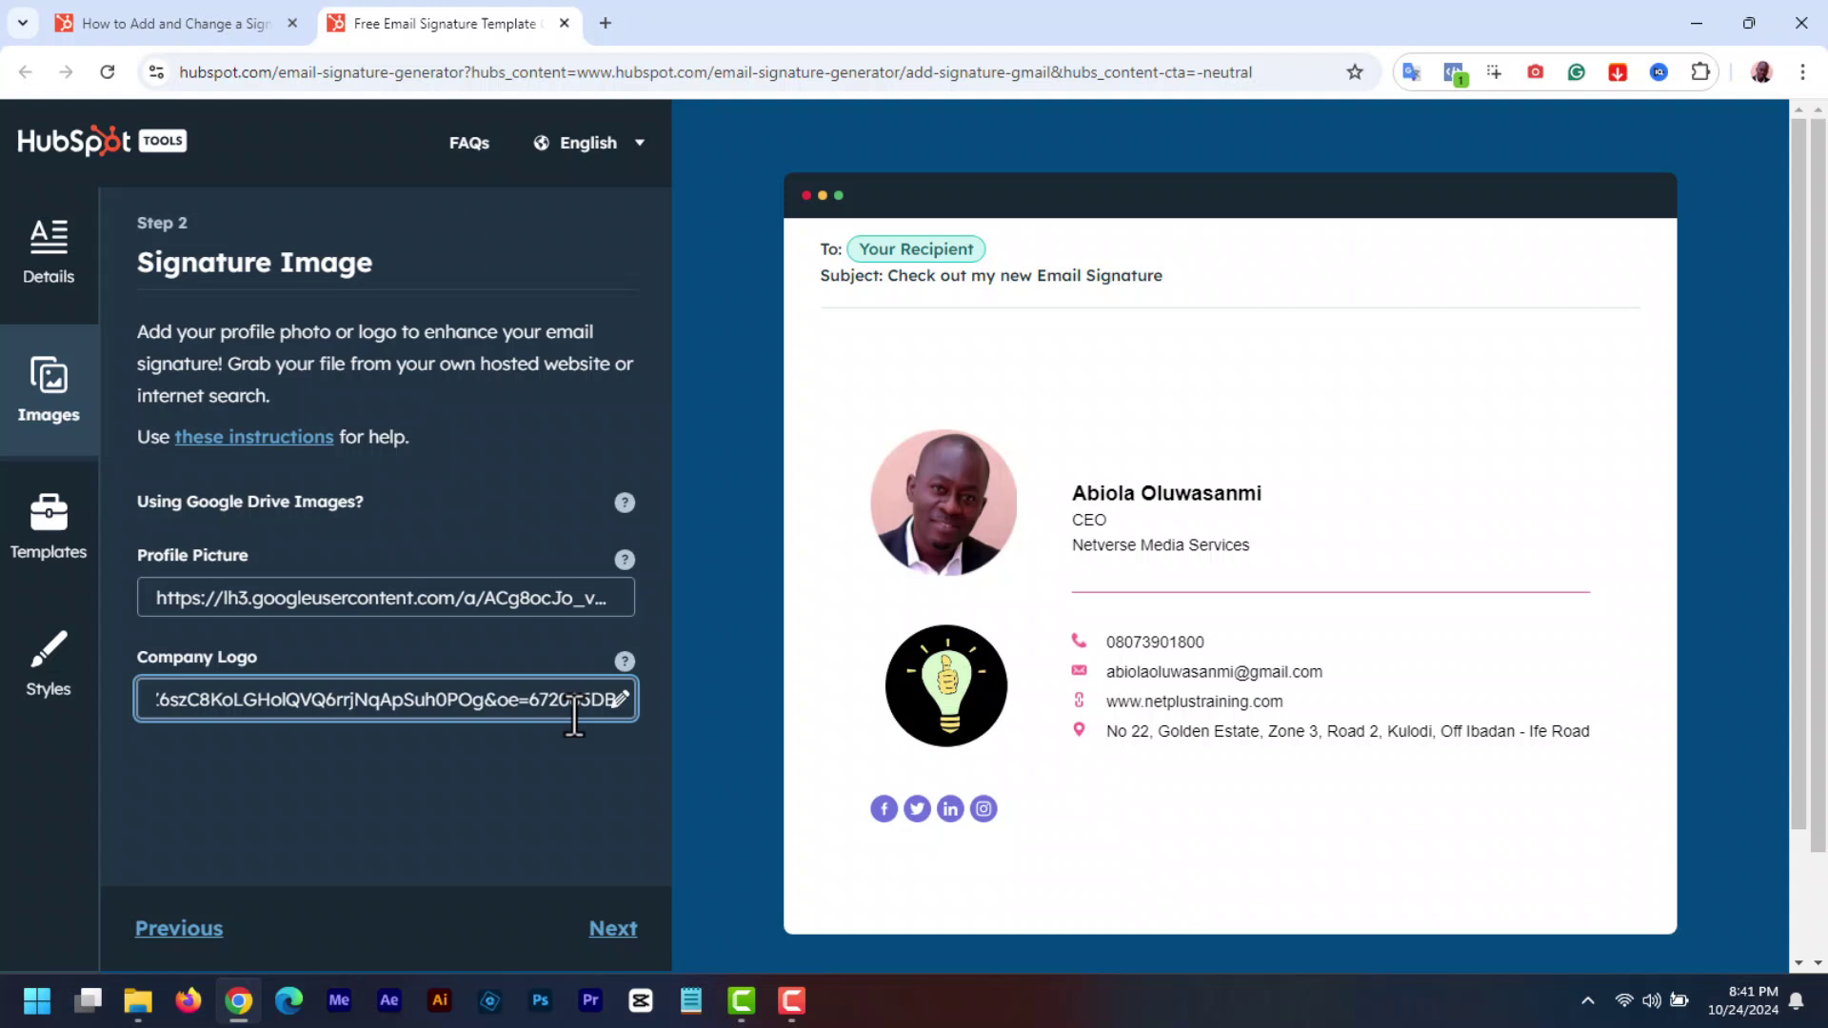
{"action": "key", "text": "ctrl+a"}
{"action": "key", "text": "BackSpace"}
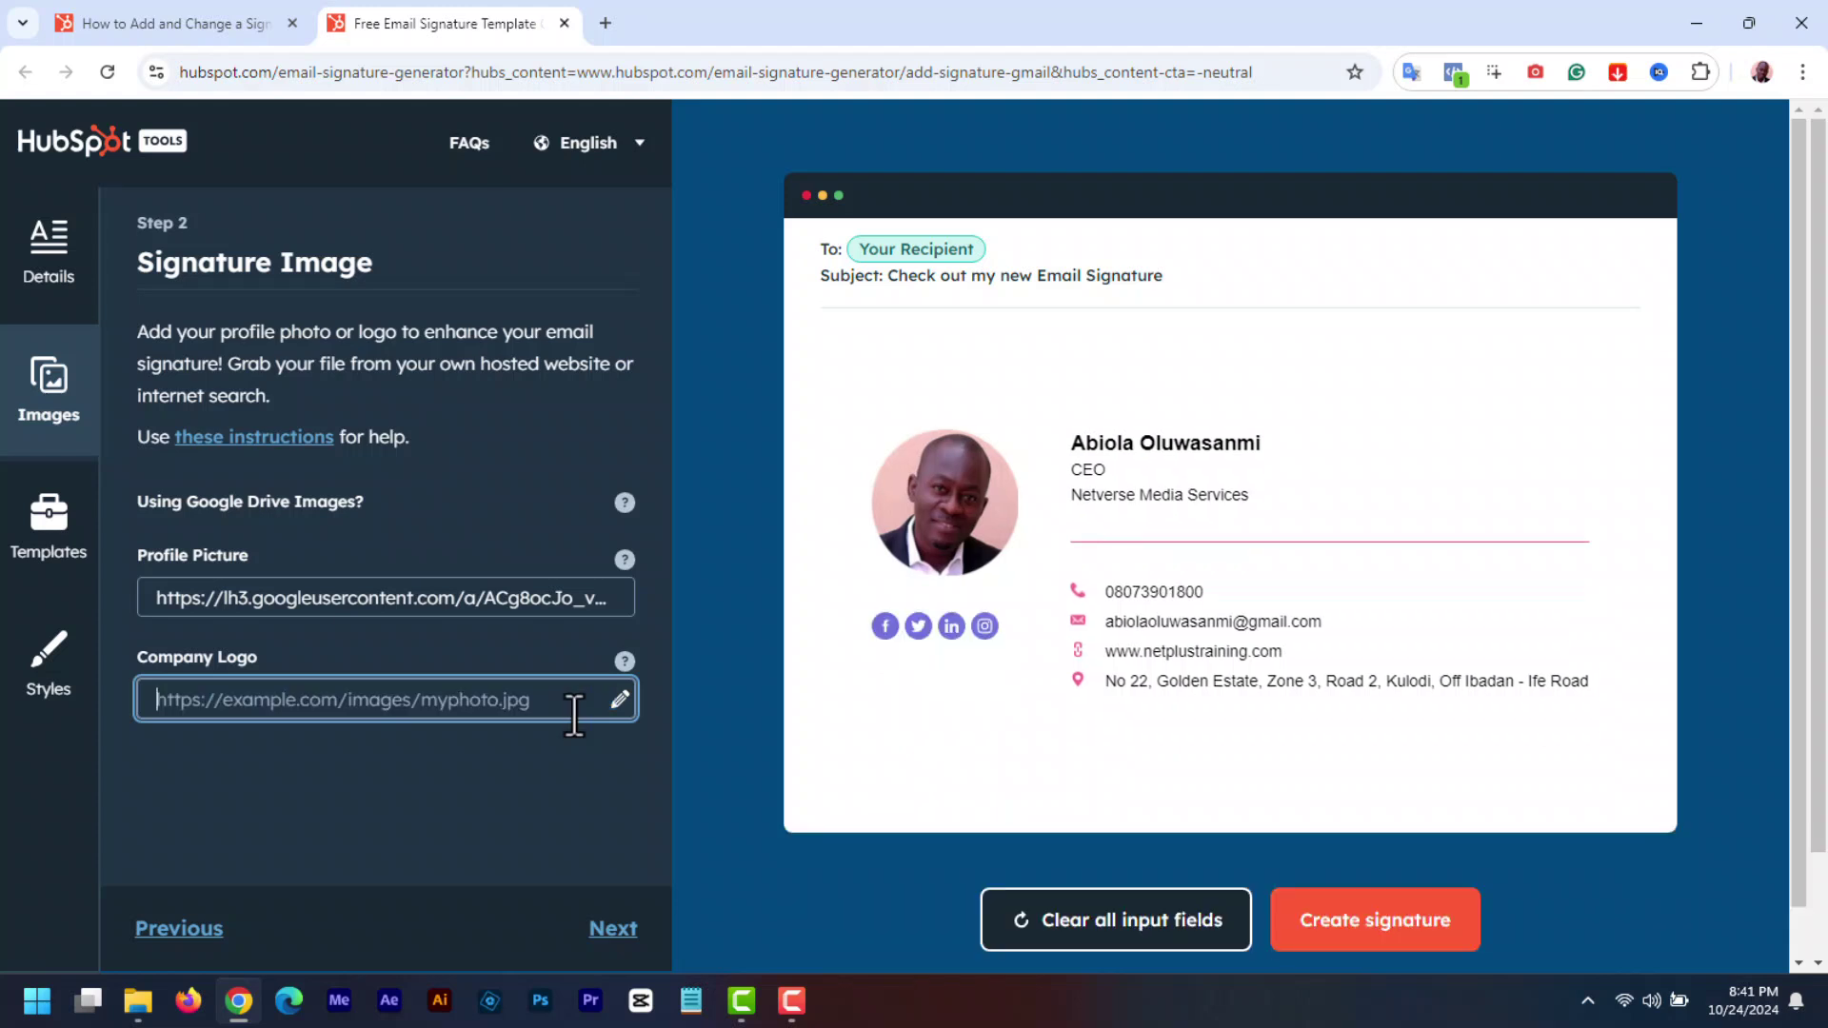
- Preview Templates 1–6 on Abiola's signature, then apply Template 3 with the photo at left
{"action": "left_click", "coordinate": [51, 535]}
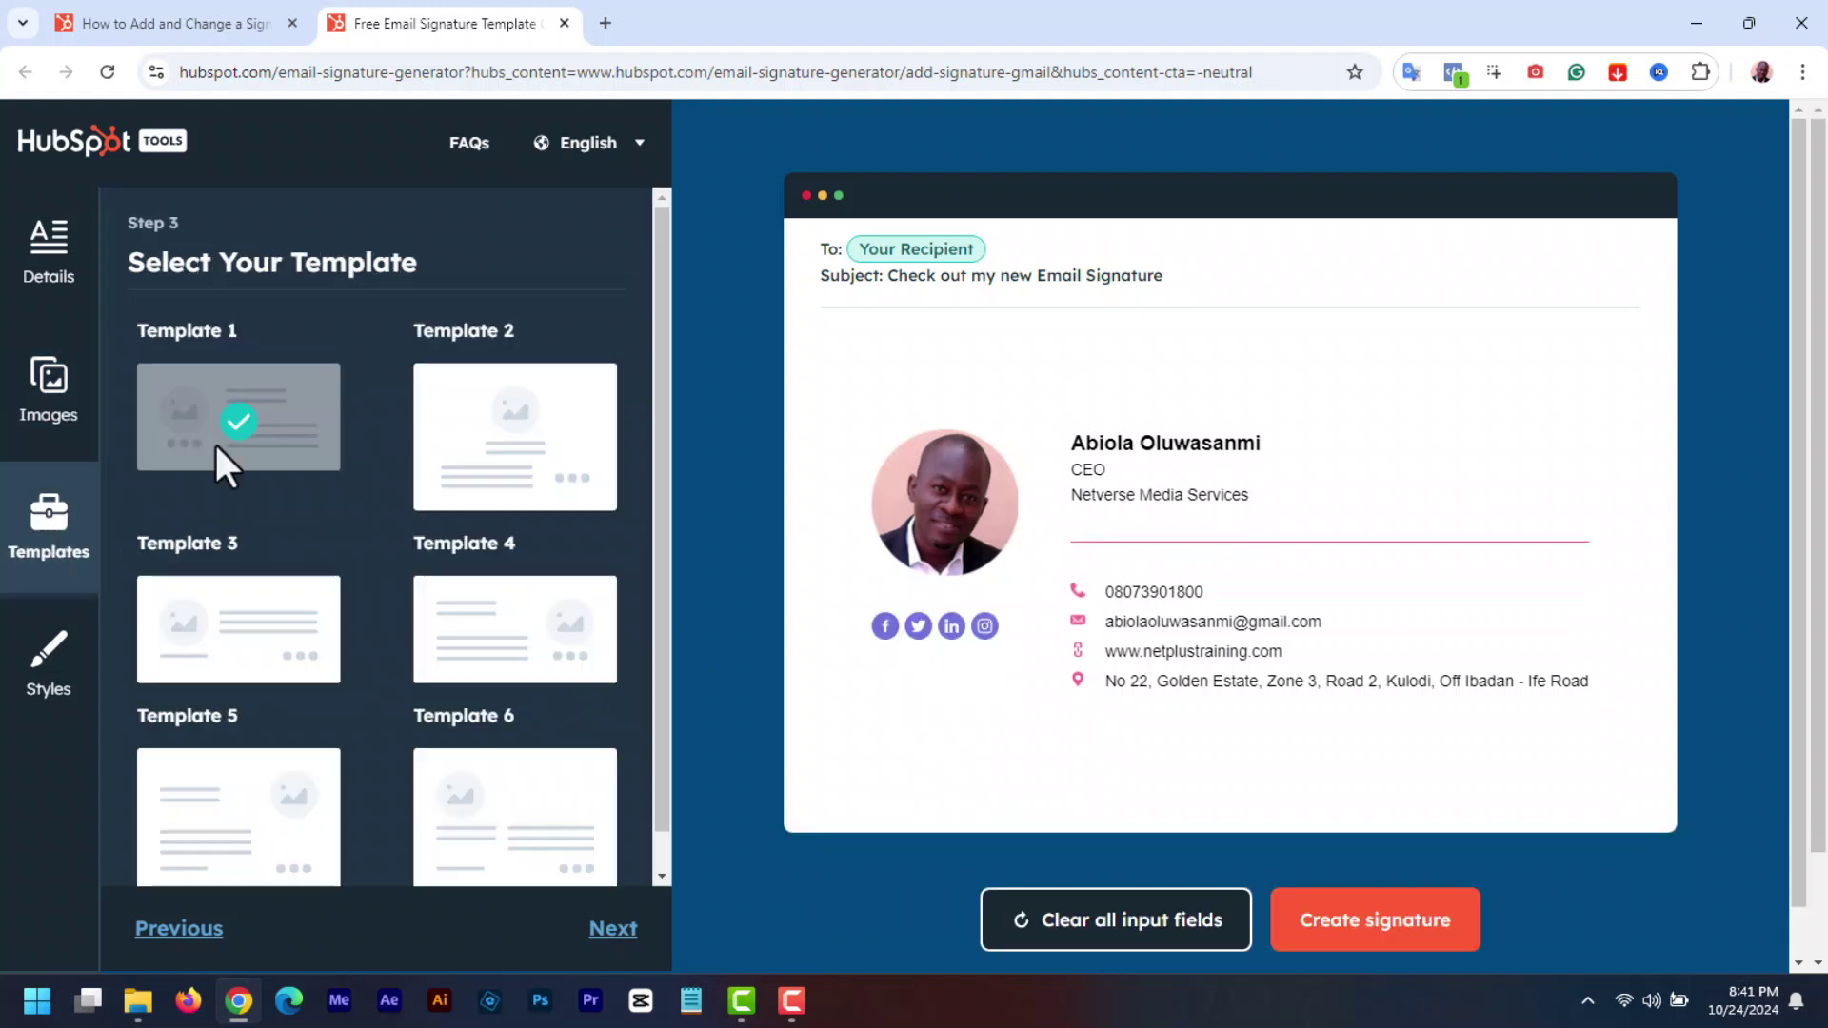
{"action": "scroll", "coordinate": [664, 409], "scroll_direction": "down", "scroll_amount": 1}
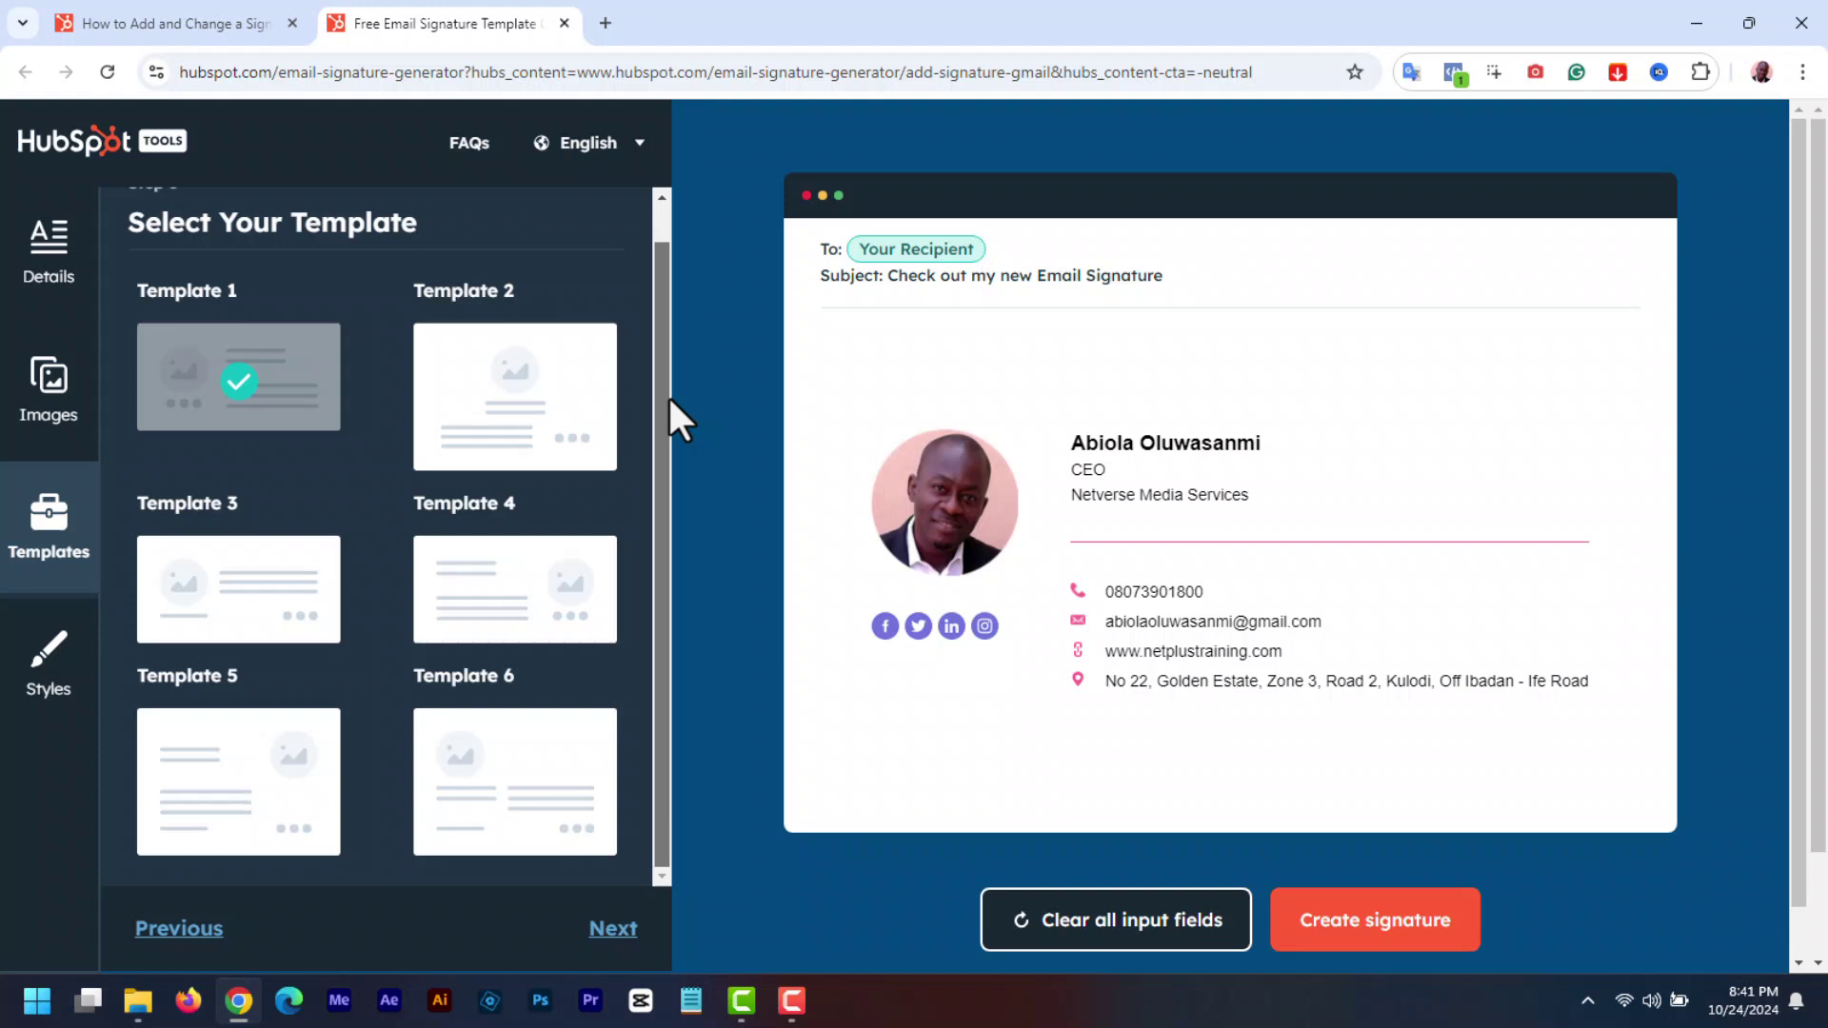
{"action": "scroll", "coordinate": [674, 406], "scroll_direction": "up", "scroll_amount": 1}
{"action": "left_click", "coordinate": [527, 406]}
{"action": "left_click", "coordinate": [263, 633]}
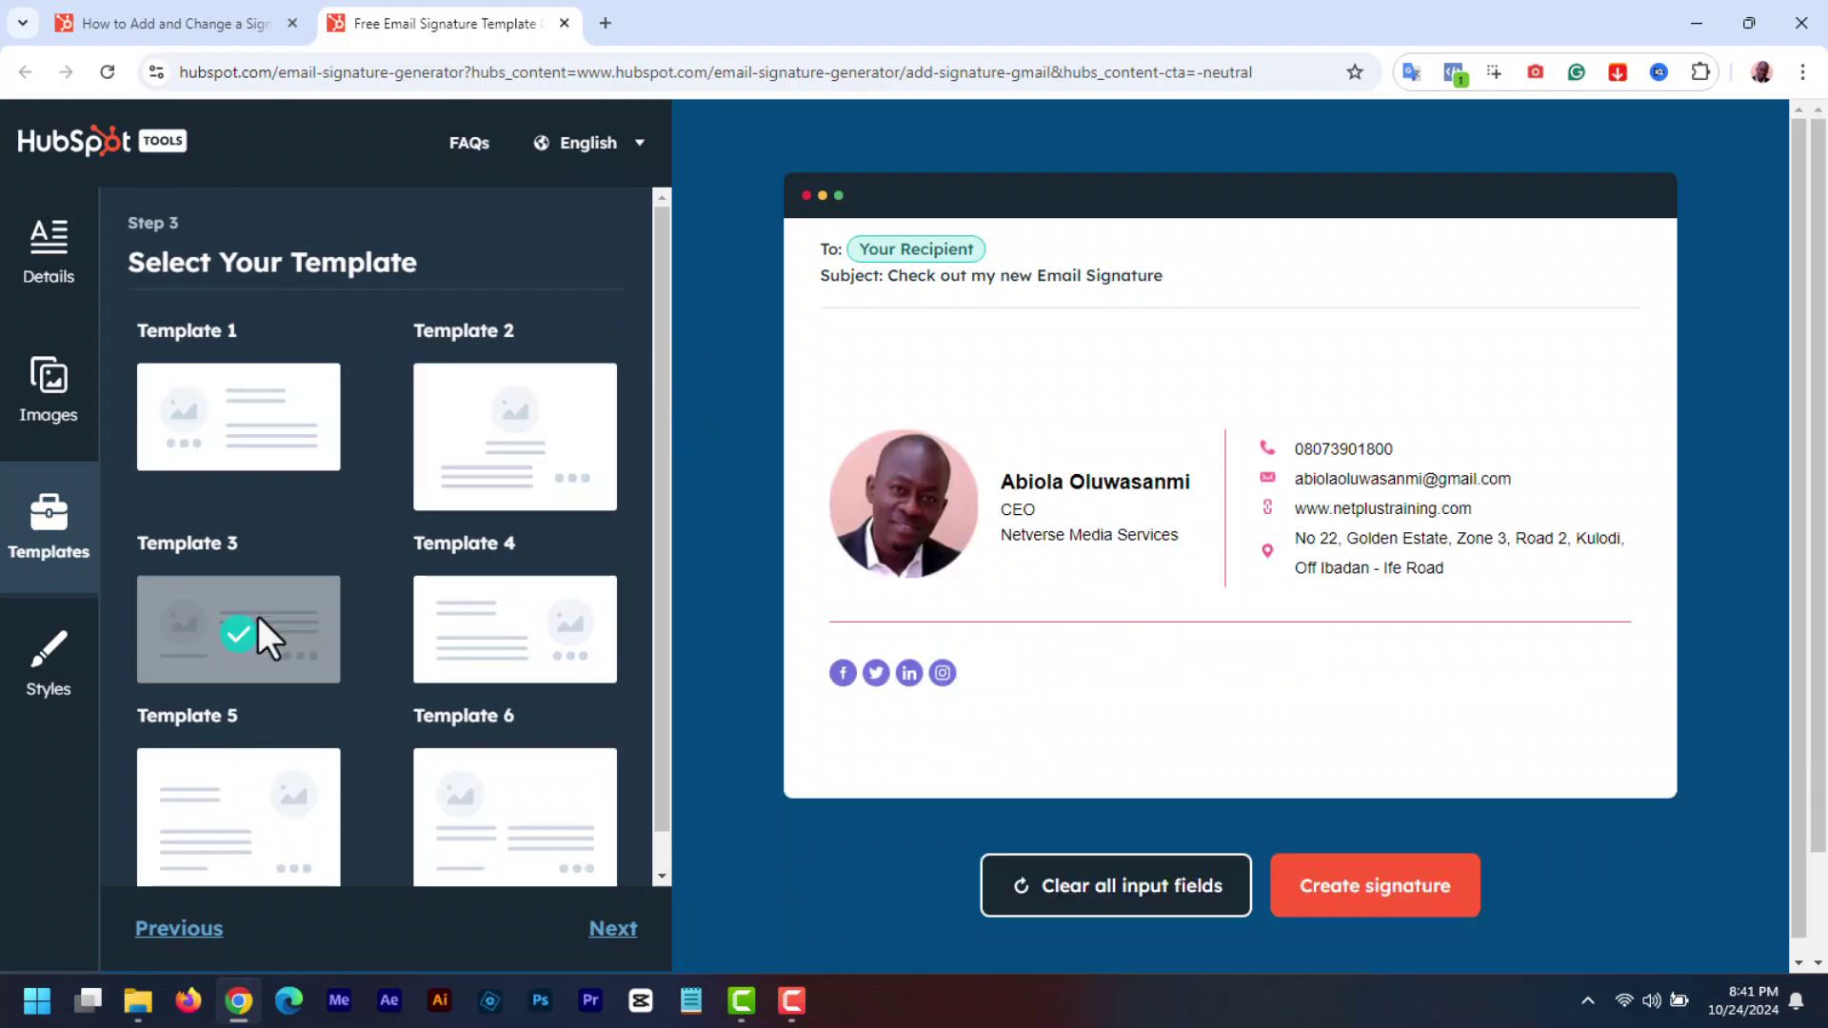
{"action": "left_click", "coordinate": [486, 665]}
{"action": "left_click", "coordinate": [279, 842]}
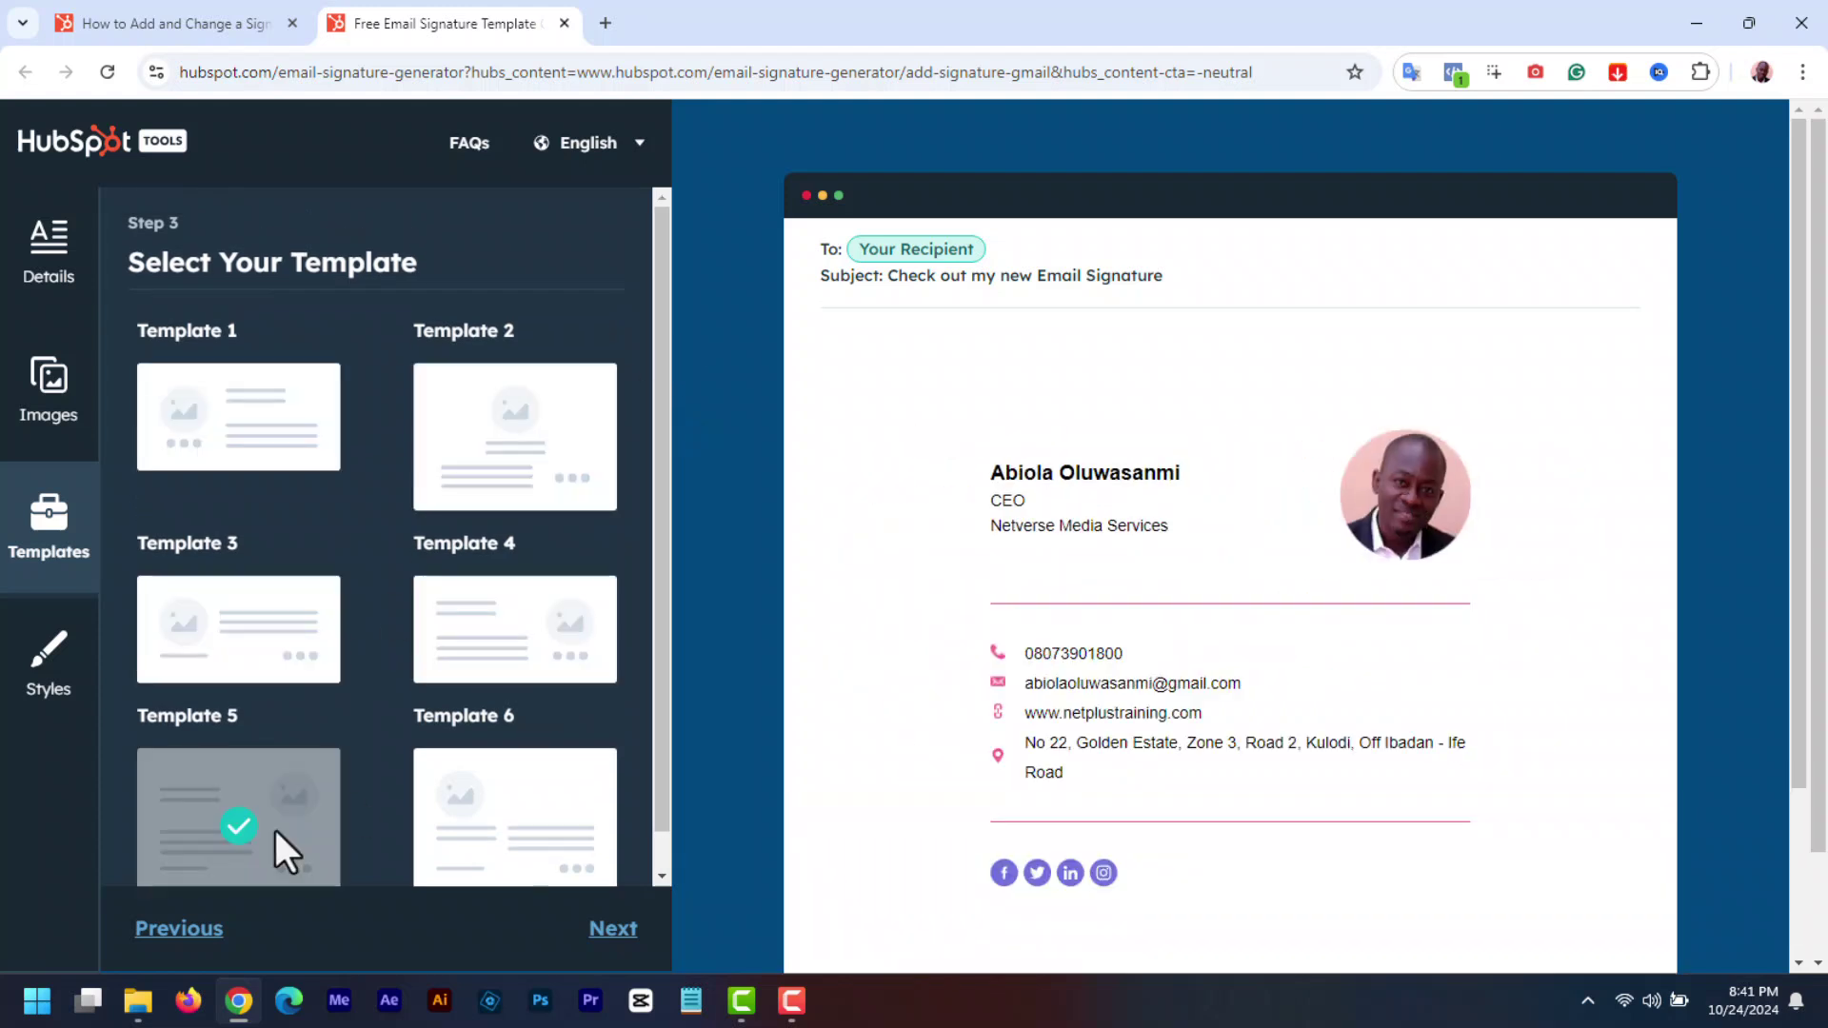
{"action": "left_click", "coordinate": [502, 837]}
{"action": "left_click", "coordinate": [277, 659]}
{"action": "left_click", "coordinate": [240, 424]}
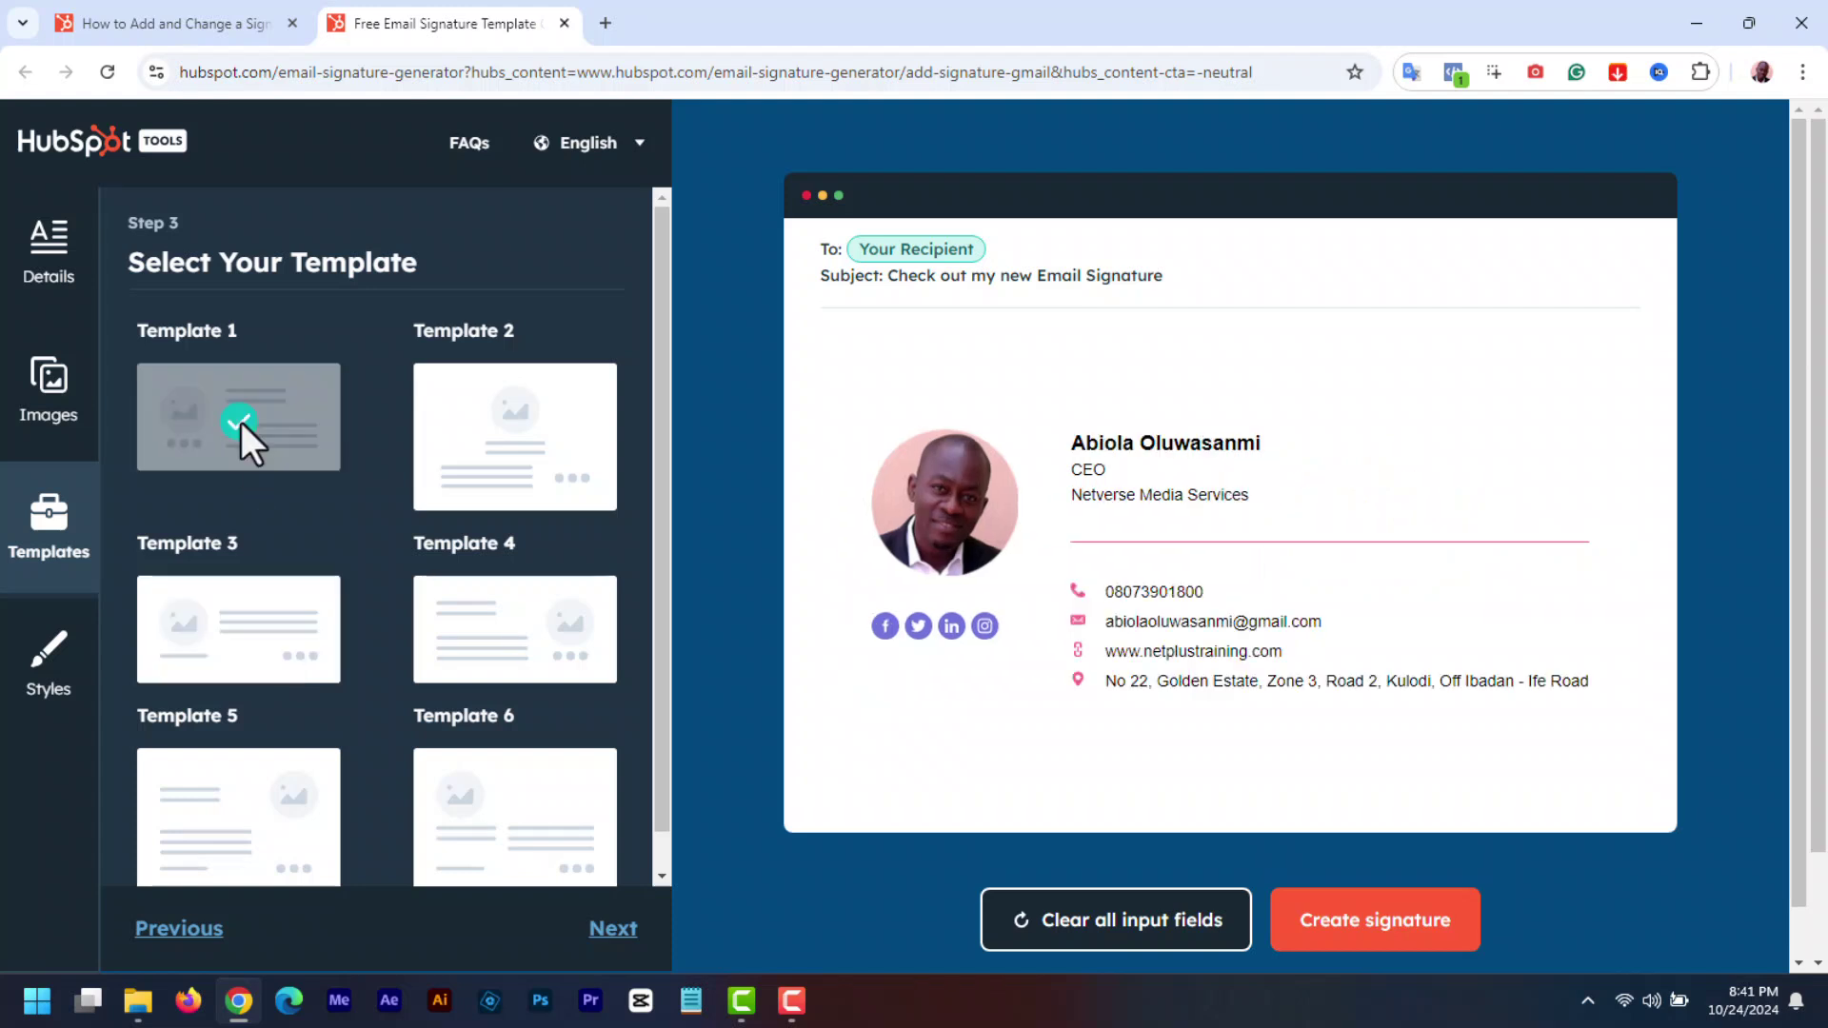
{"action": "left_click", "coordinate": [250, 651]}
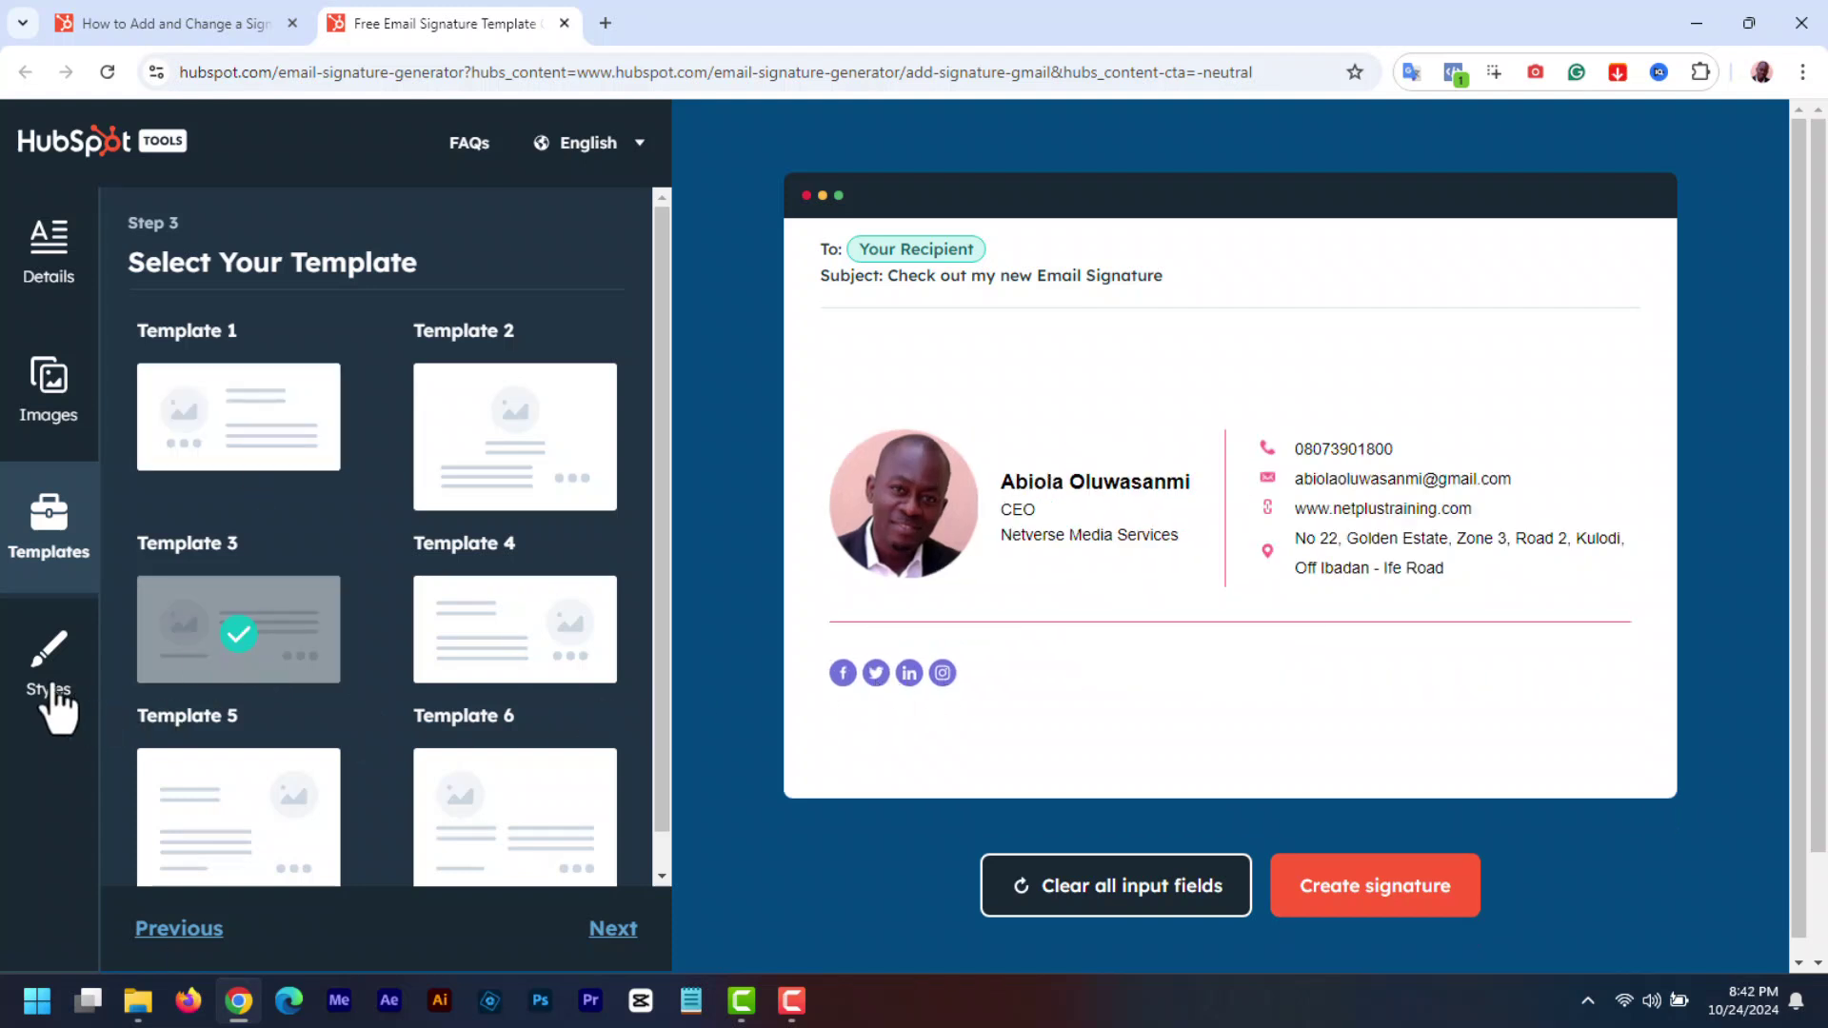
- In Styles, lighten the signature's theme colour to a softer pink
{"action": "left_click", "coordinate": [51, 697]}
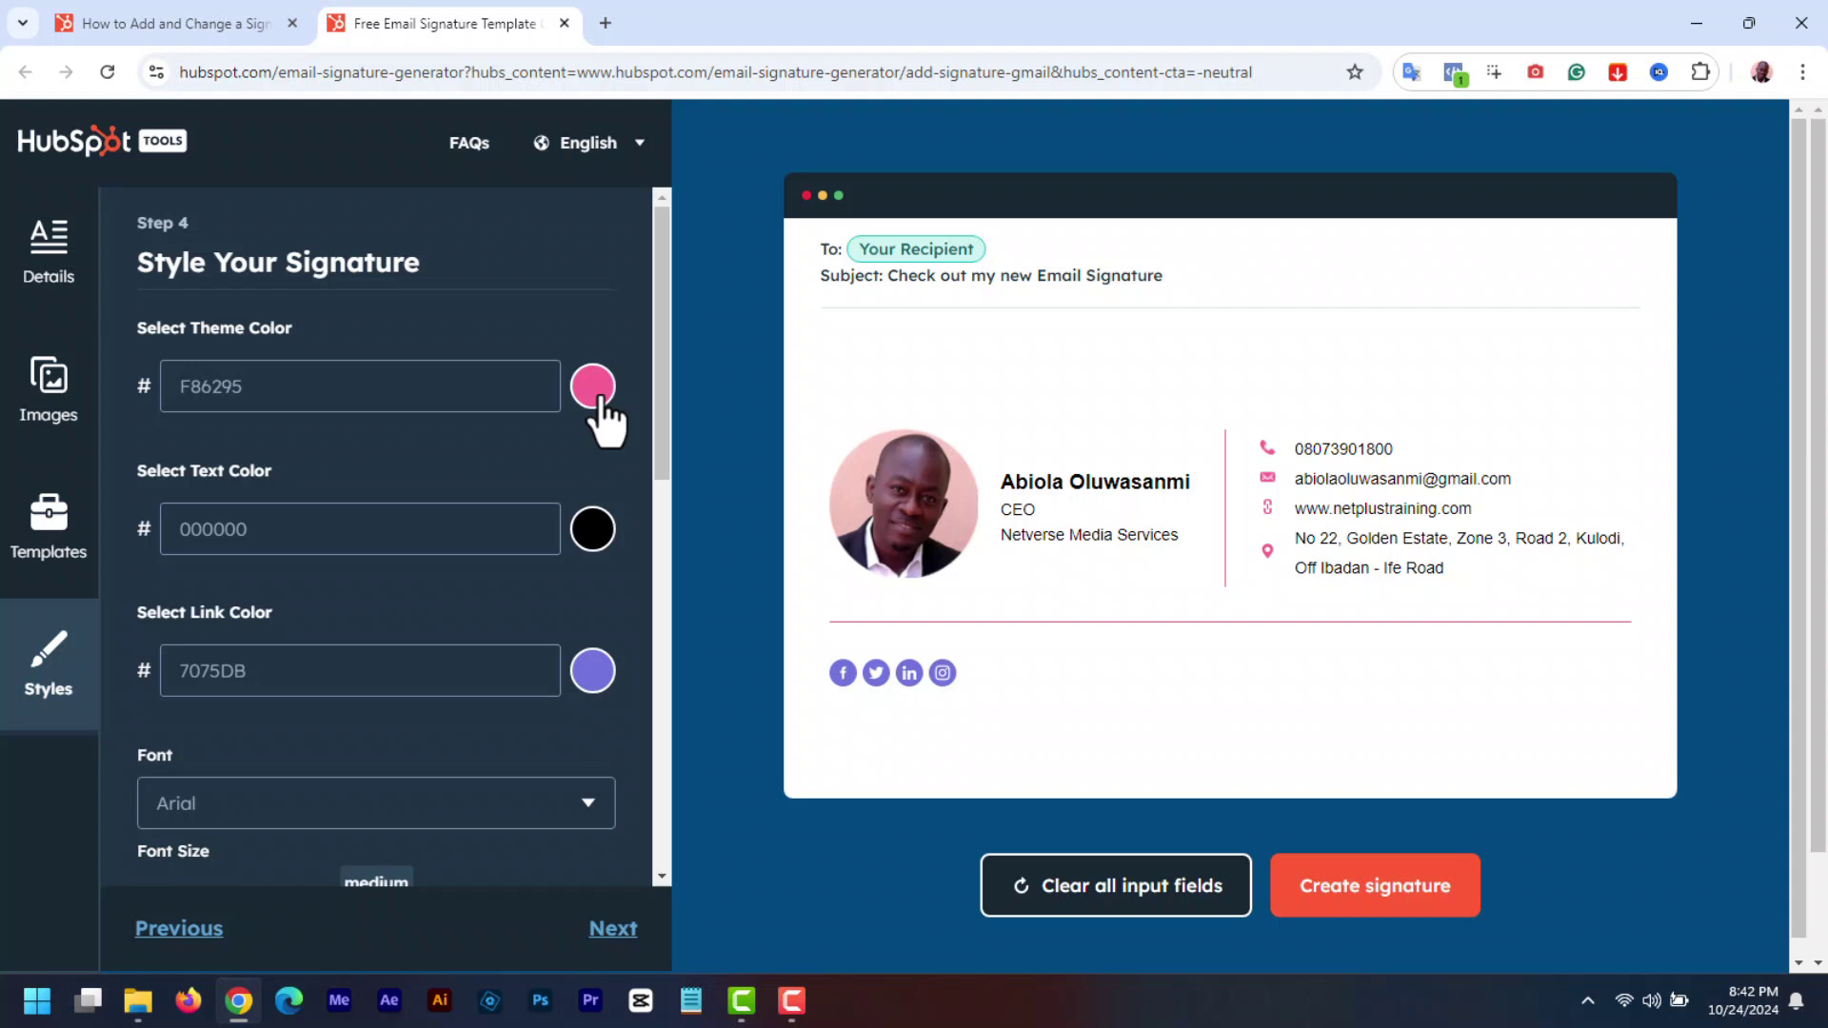
{"action": "left_click", "coordinate": [593, 389]}
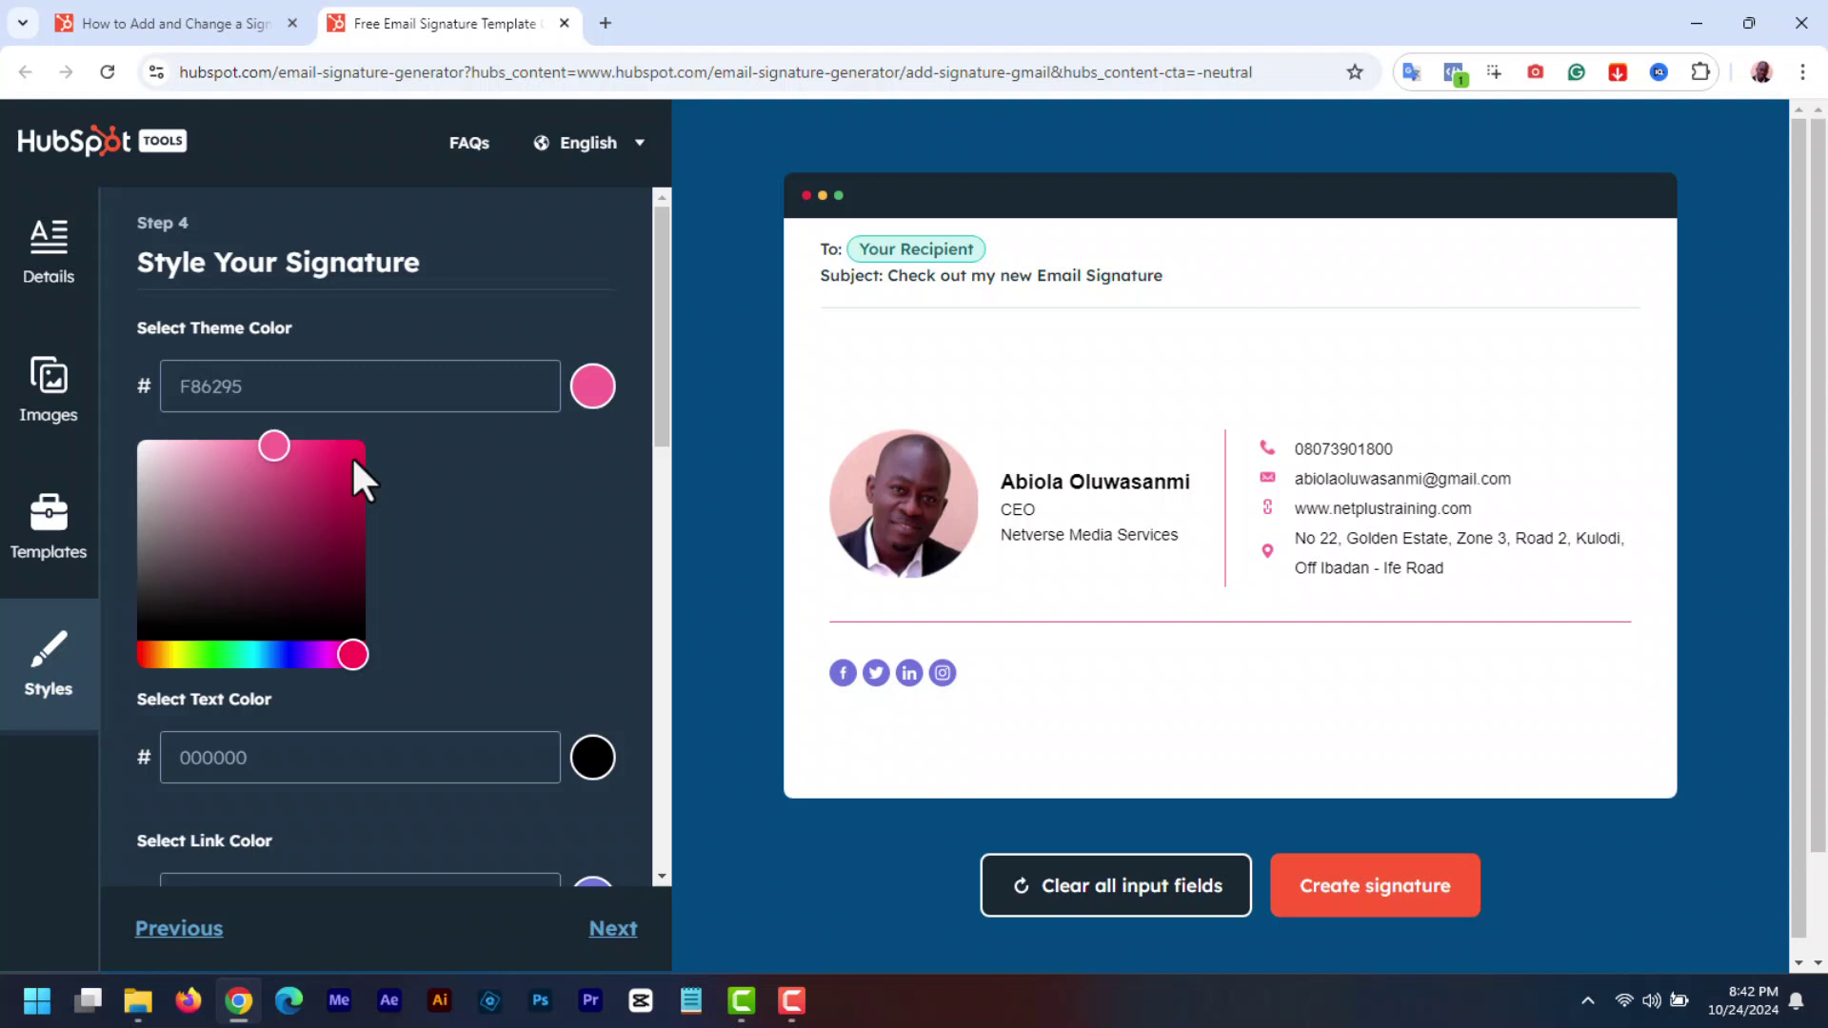
{"action": "left_click_drag", "start_coordinate": [217, 463], "coordinate": [227, 461]}
{"action": "left_click", "coordinate": [606, 529]}
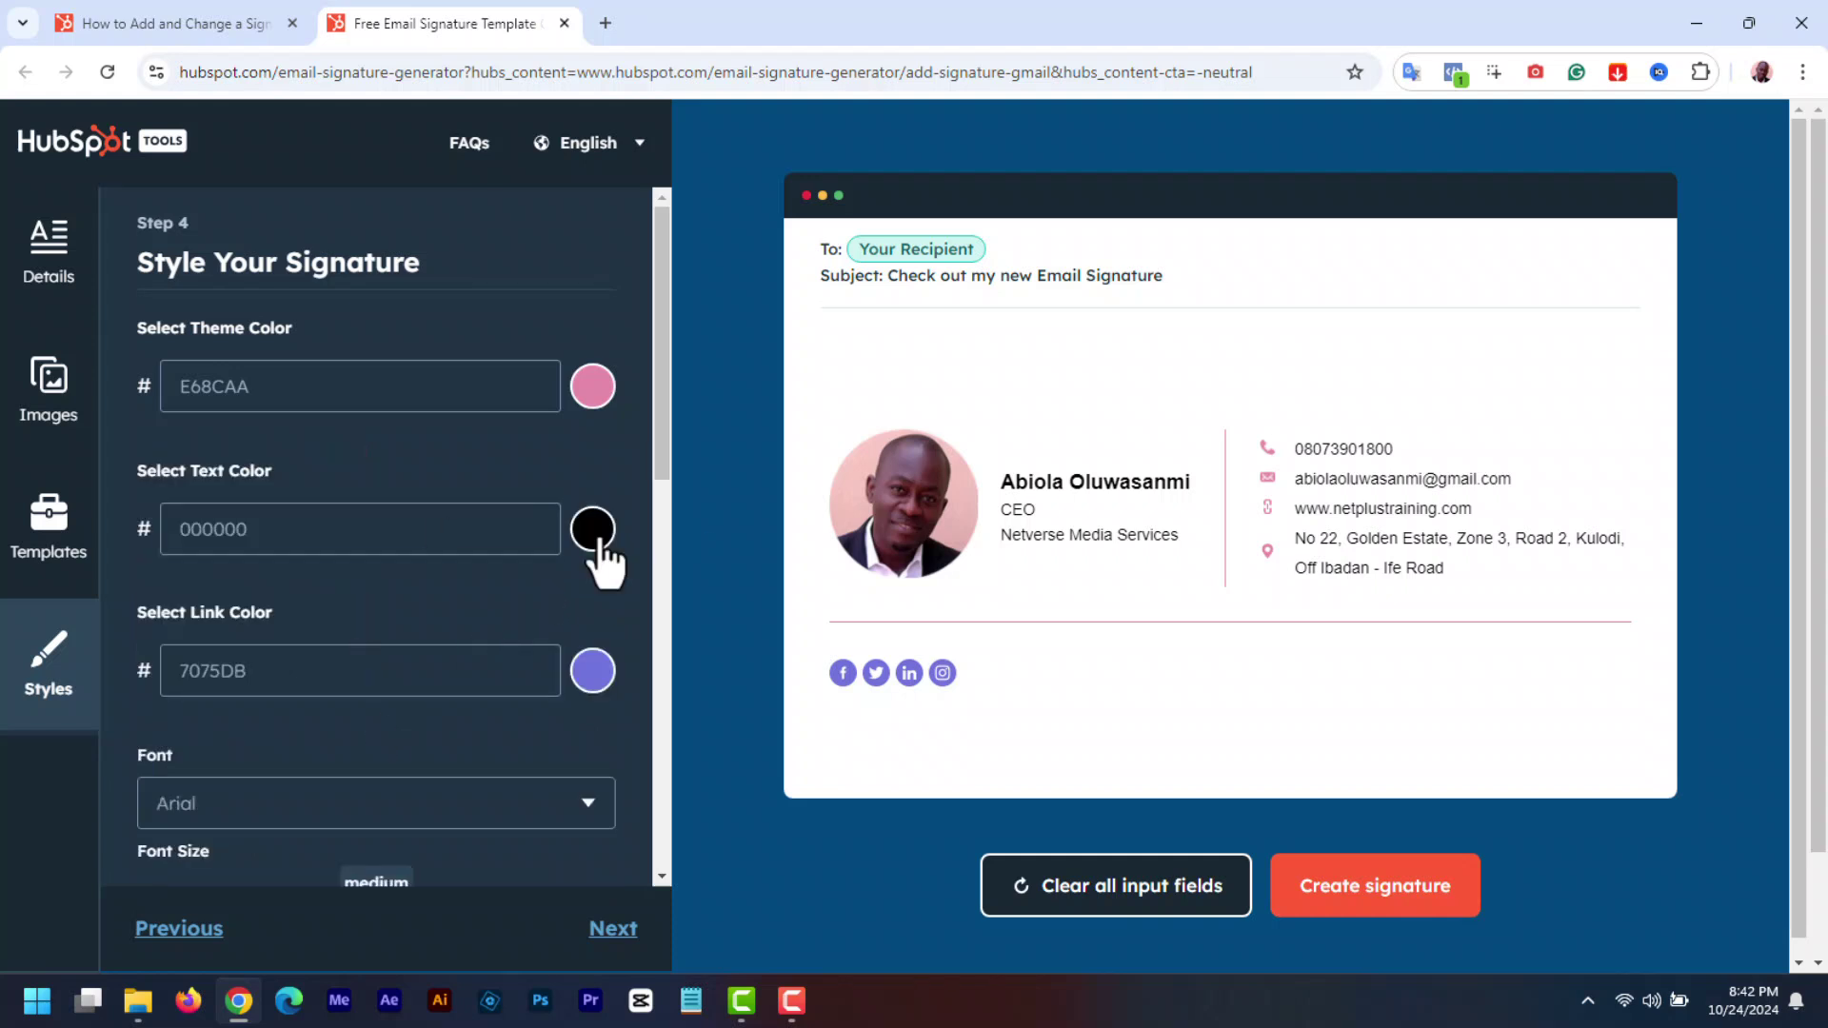
- Set the link colour to a dark blue and adjust the font size
{"action": "left_click", "coordinate": [593, 672]}
{"action": "left_click", "coordinate": [333, 761]}
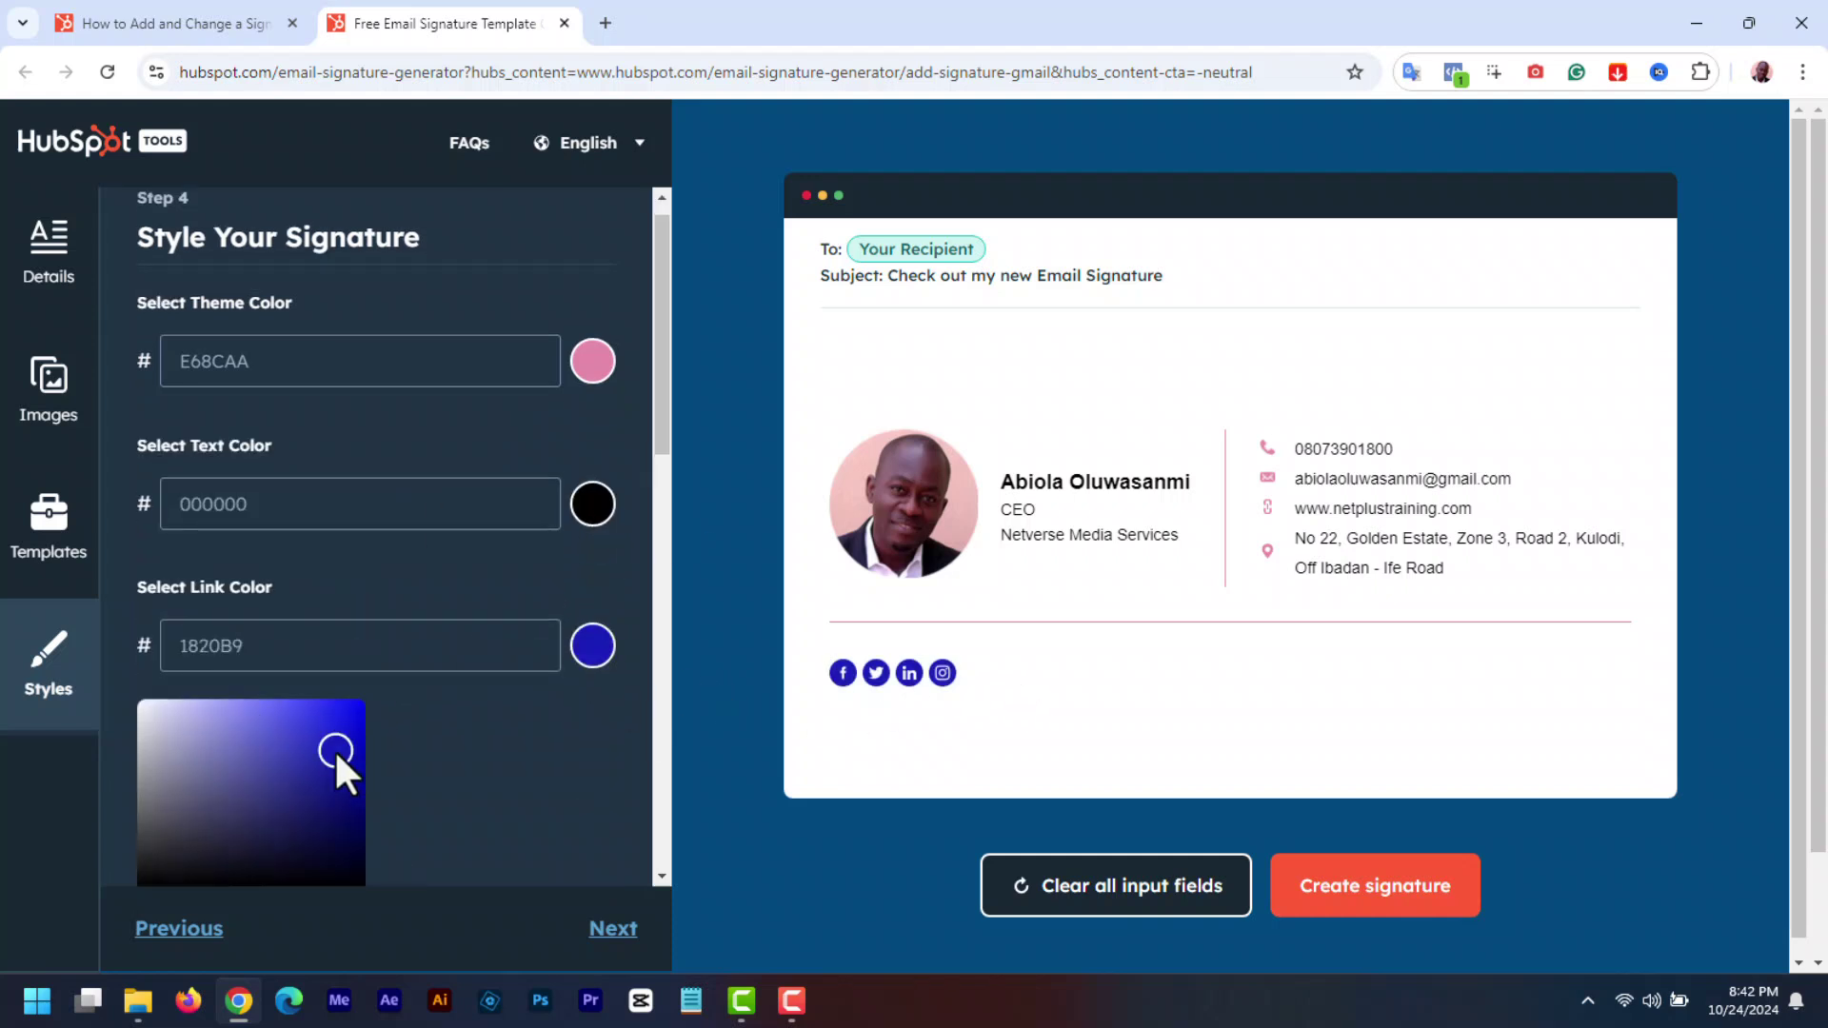
{"action": "left_click_drag", "start_coordinate": [332, 778], "coordinate": [331, 761]}
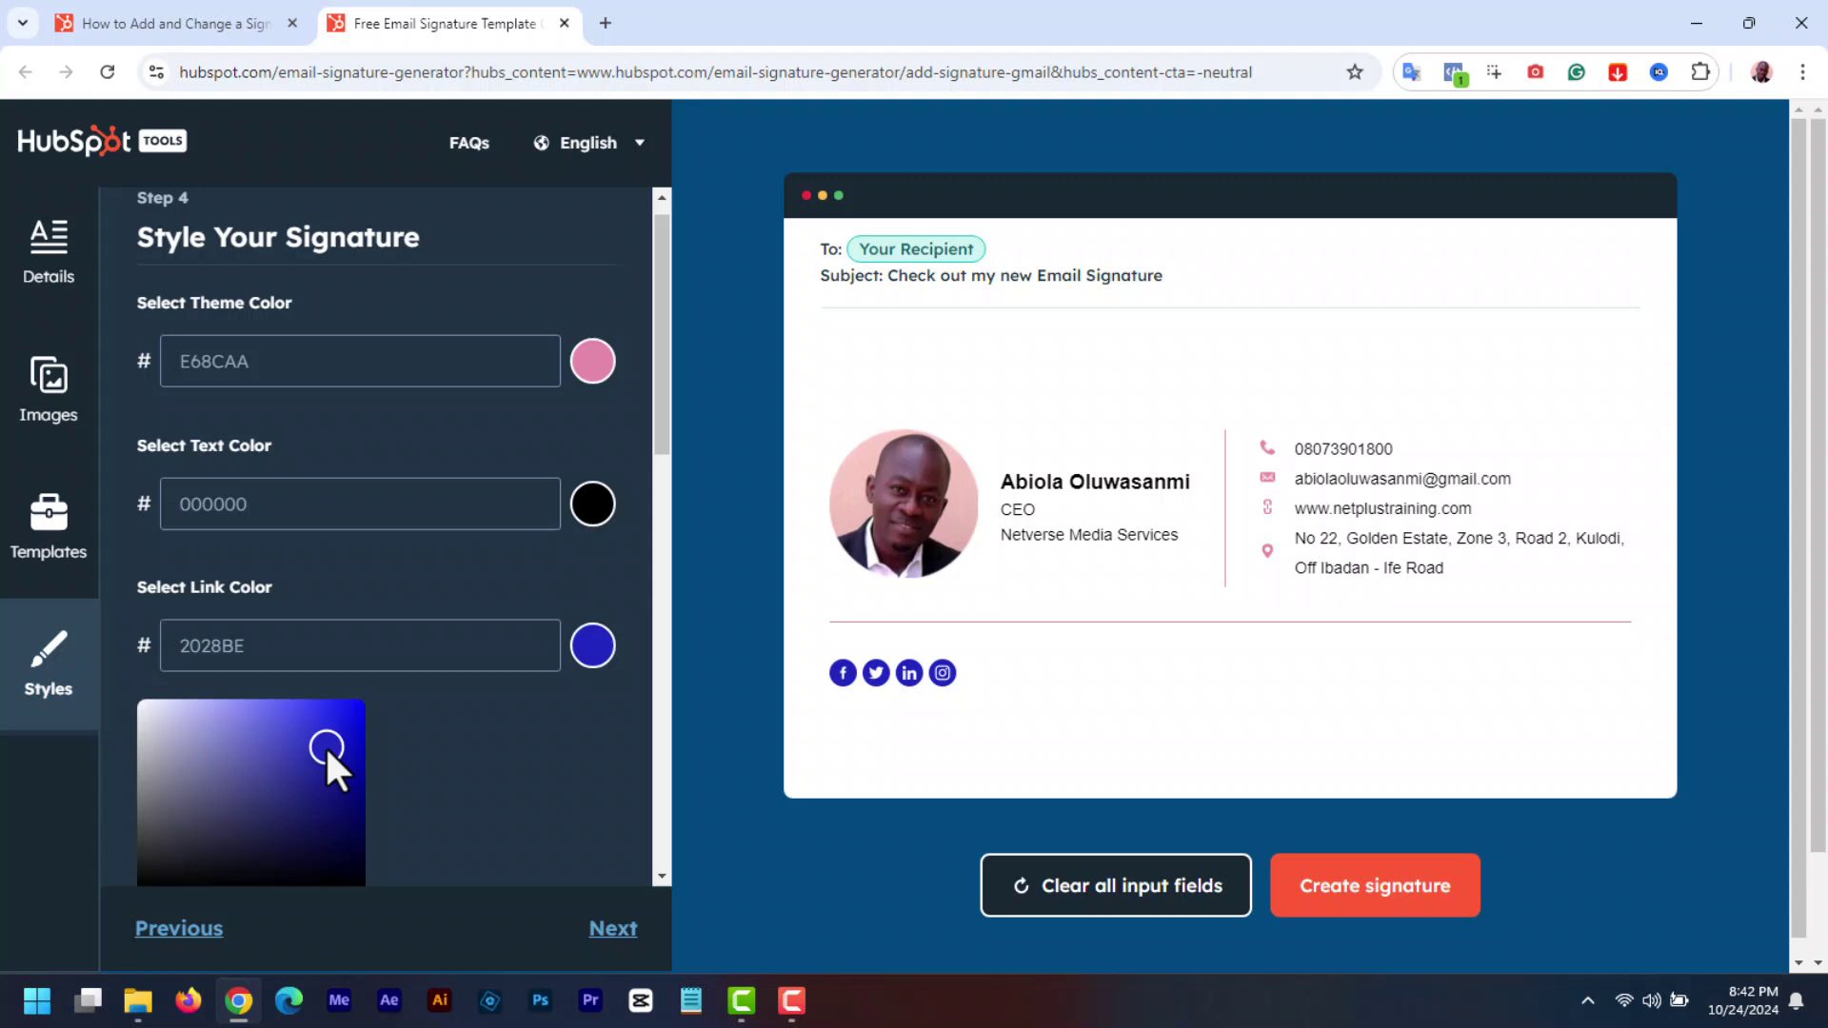
{"action": "left_click_drag", "start_coordinate": [666, 462], "coordinate": [665, 624]}
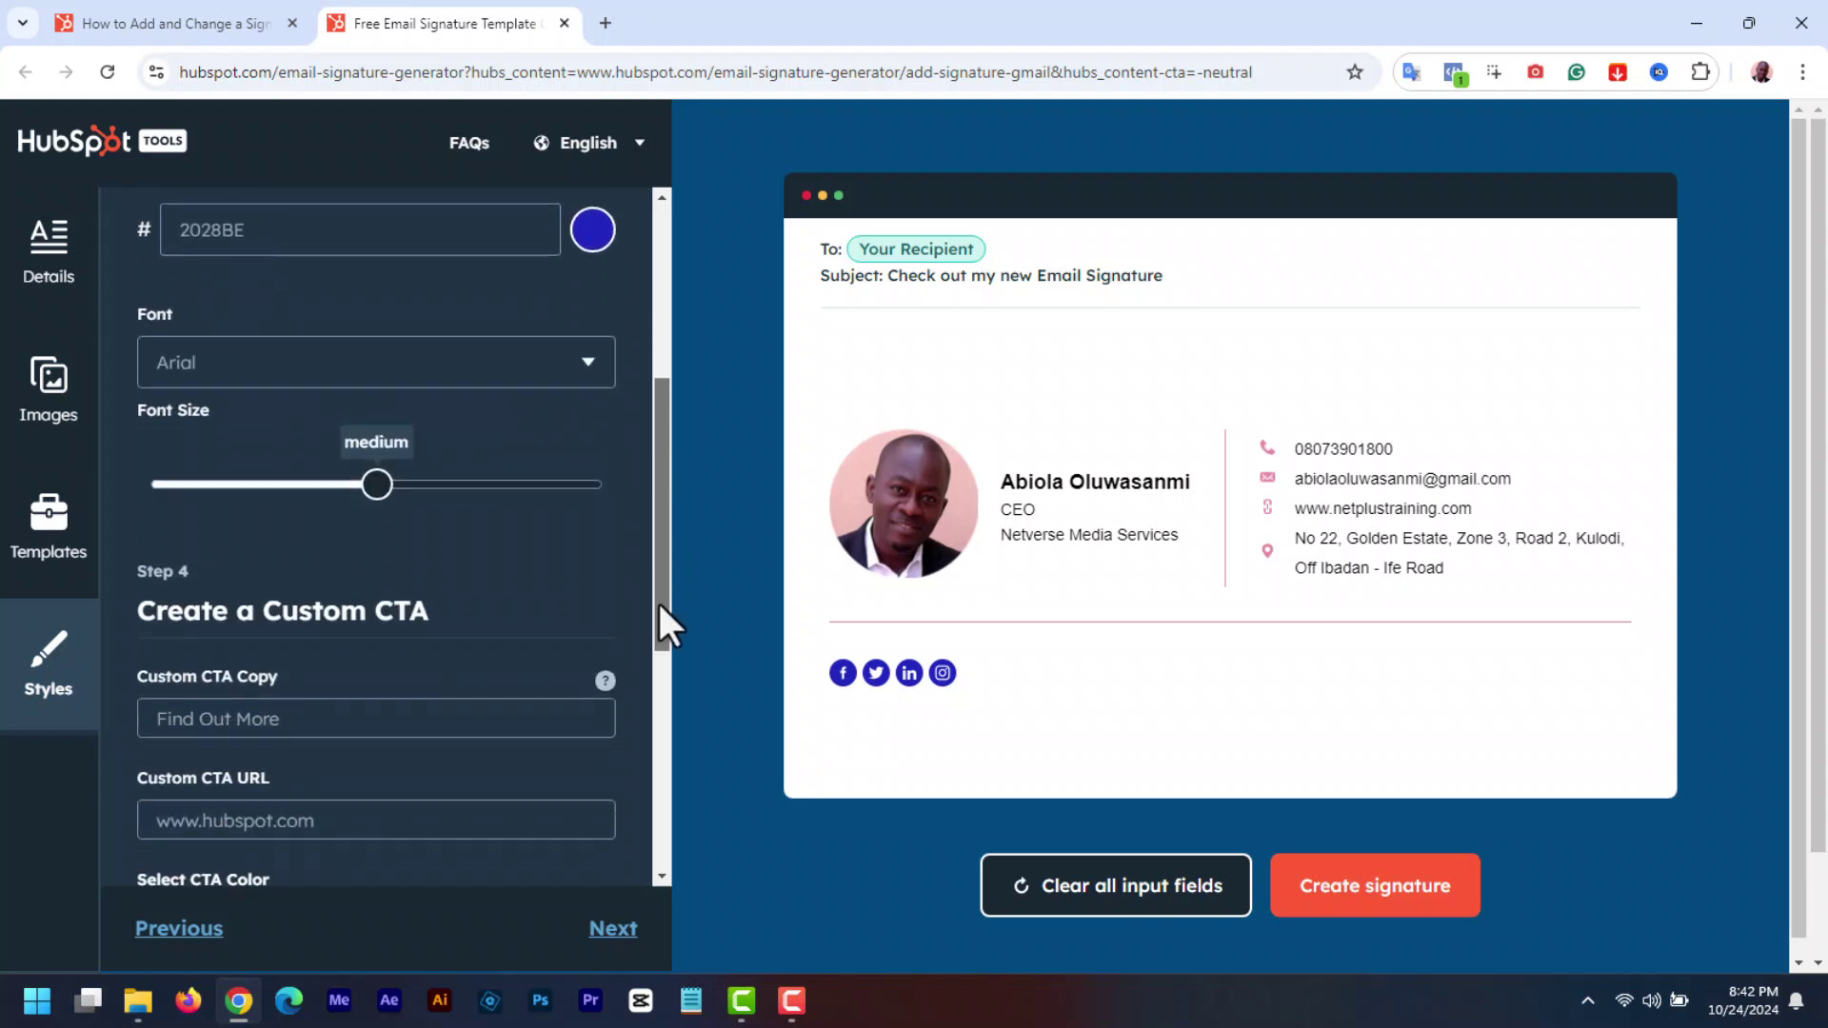
{"action": "mouse_move", "coordinate": [375, 444]}
{"action": "left_mouse_down"}
{"action": "mouse_move", "coordinate": [540, 472]}
{"action": "mouse_move", "coordinate": [163, 449]}
{"action": "mouse_move", "coordinate": [511, 478]}
{"action": "mouse_move", "coordinate": [350, 483]}
{"action": "left_mouse_up"}
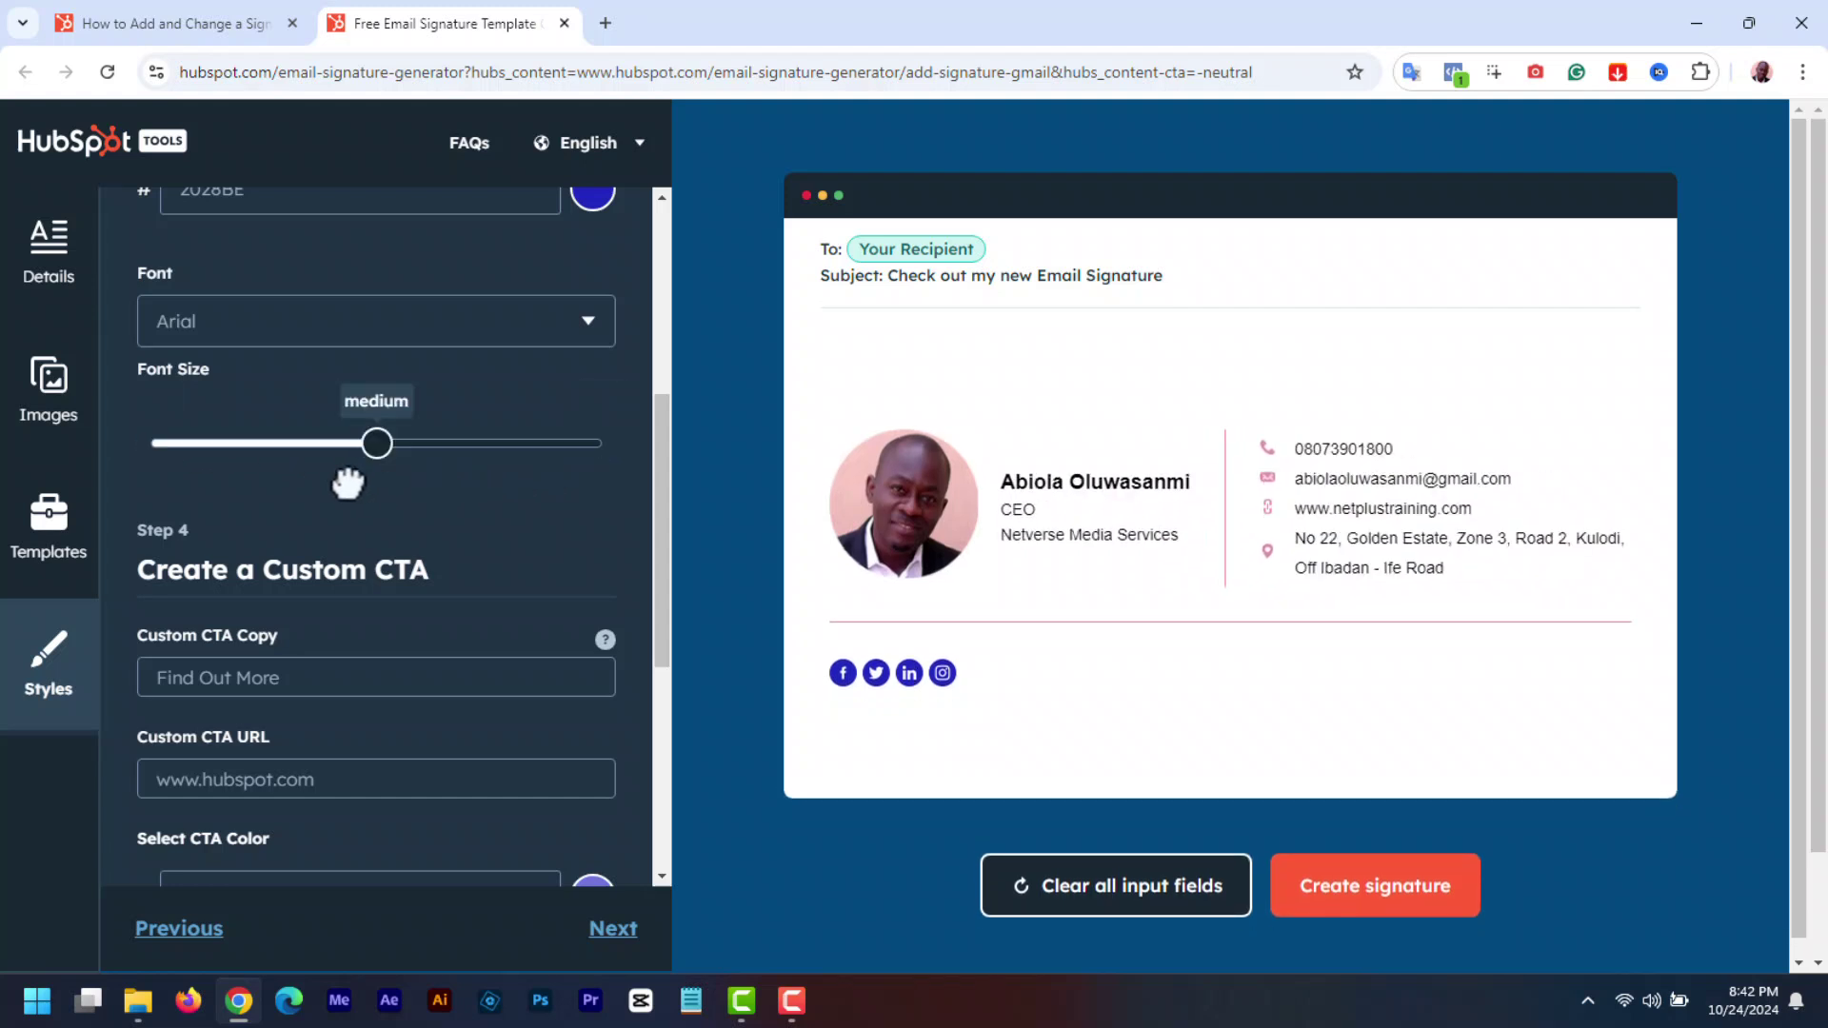
- Enter CTA wording, set the CTA colour to muted purple 585B94, then delete the wording
{"action": "left_click", "coordinate": [256, 686]}
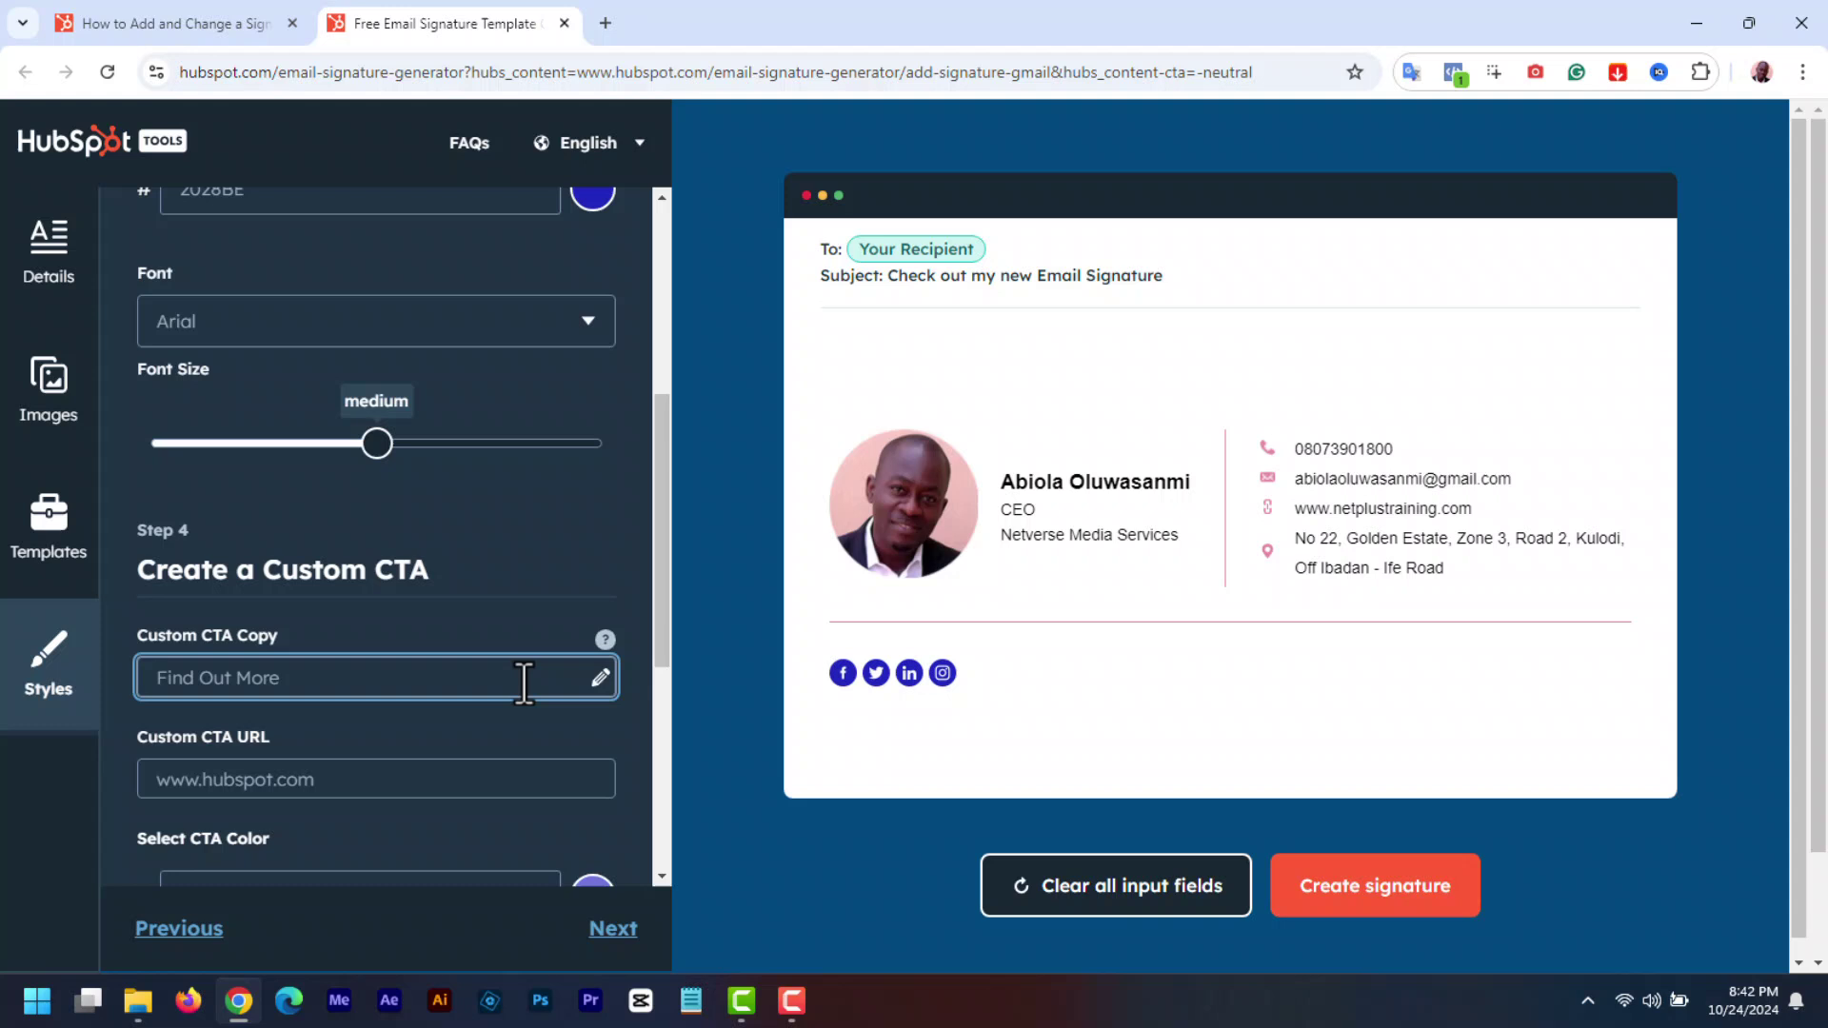
{"action": "scroll", "coordinate": [657, 700], "scroll_direction": "down", "scroll_amount": 2}
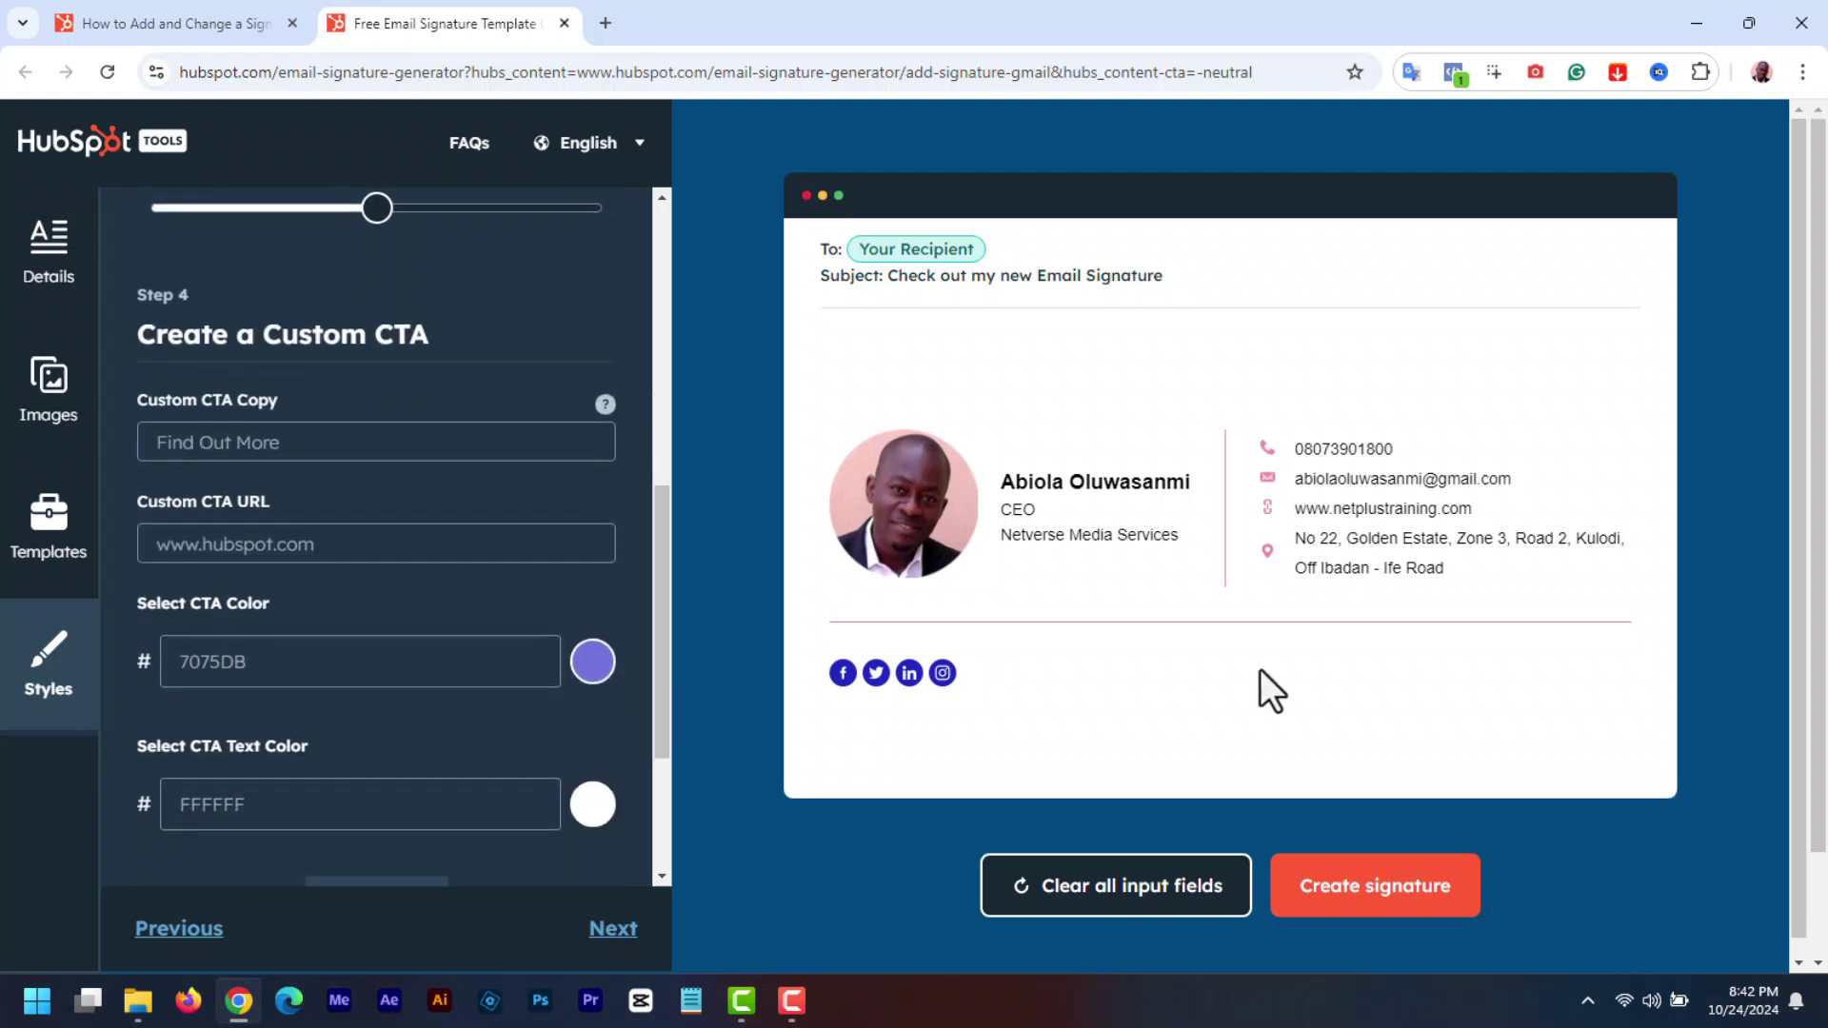
{"action": "left_click", "coordinate": [250, 444]}
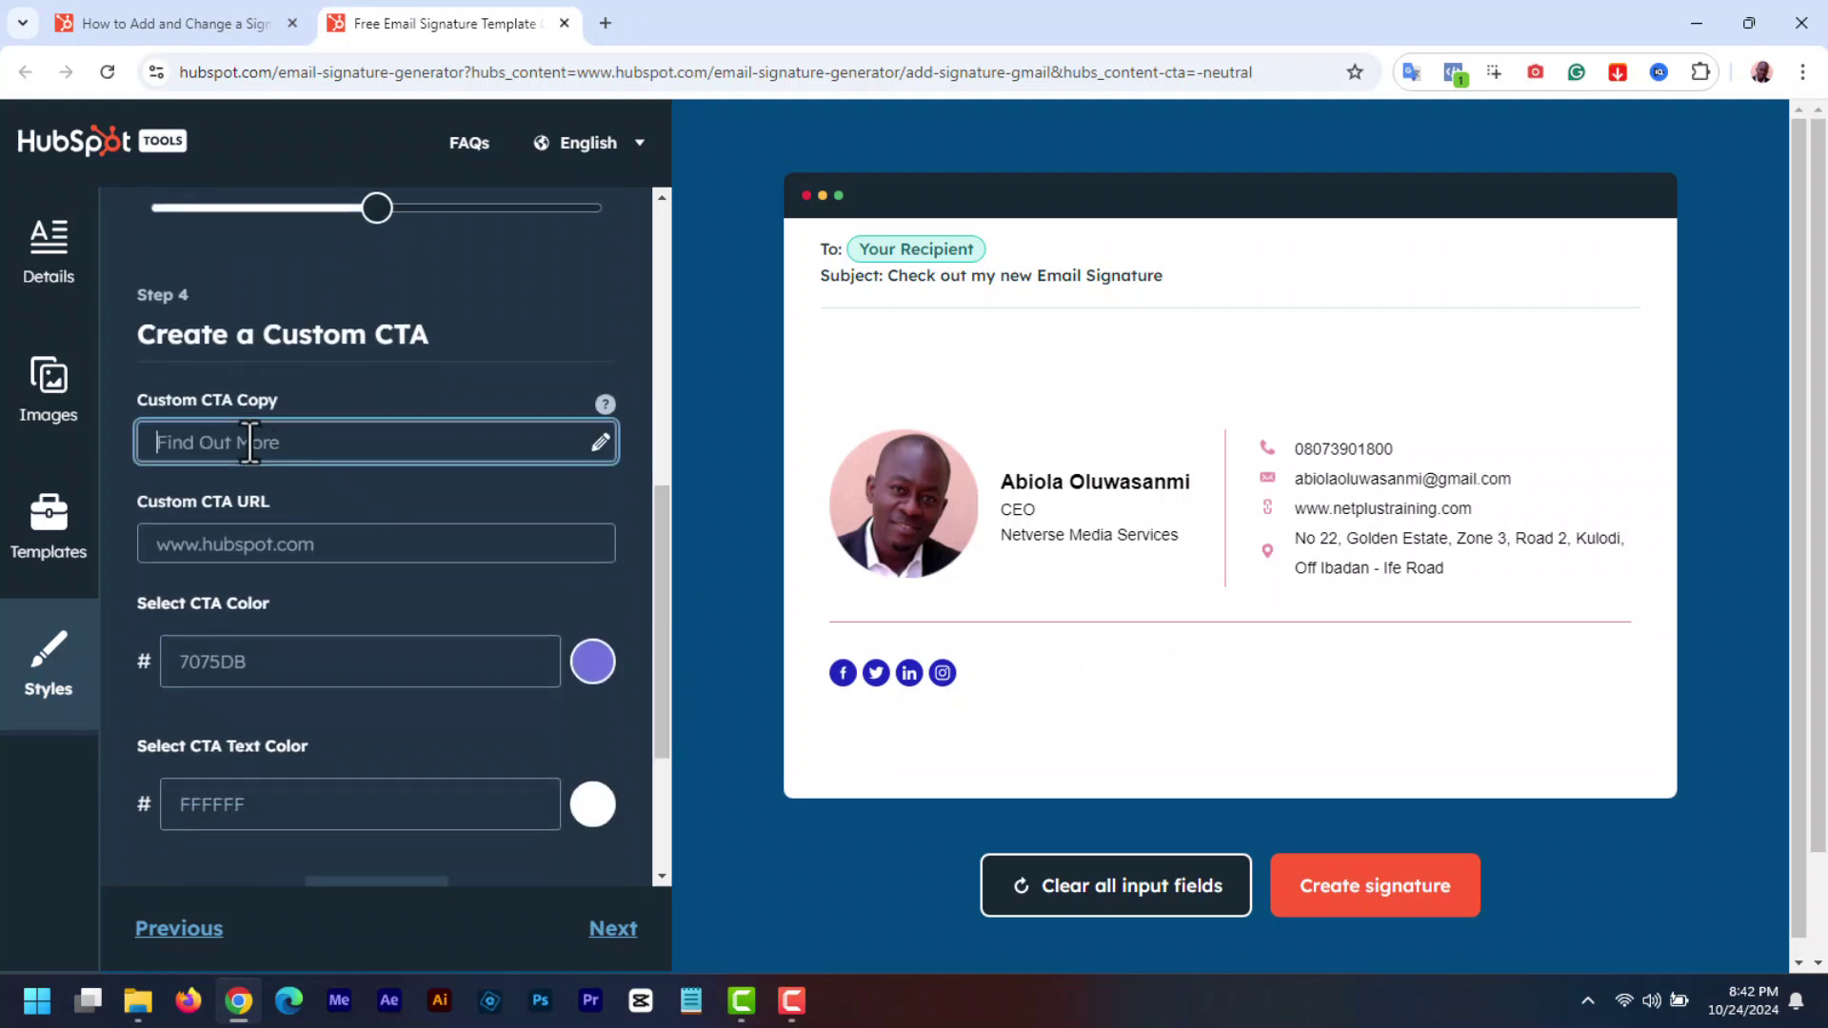
{"action": "type", "text": "Checkout my Yo"}
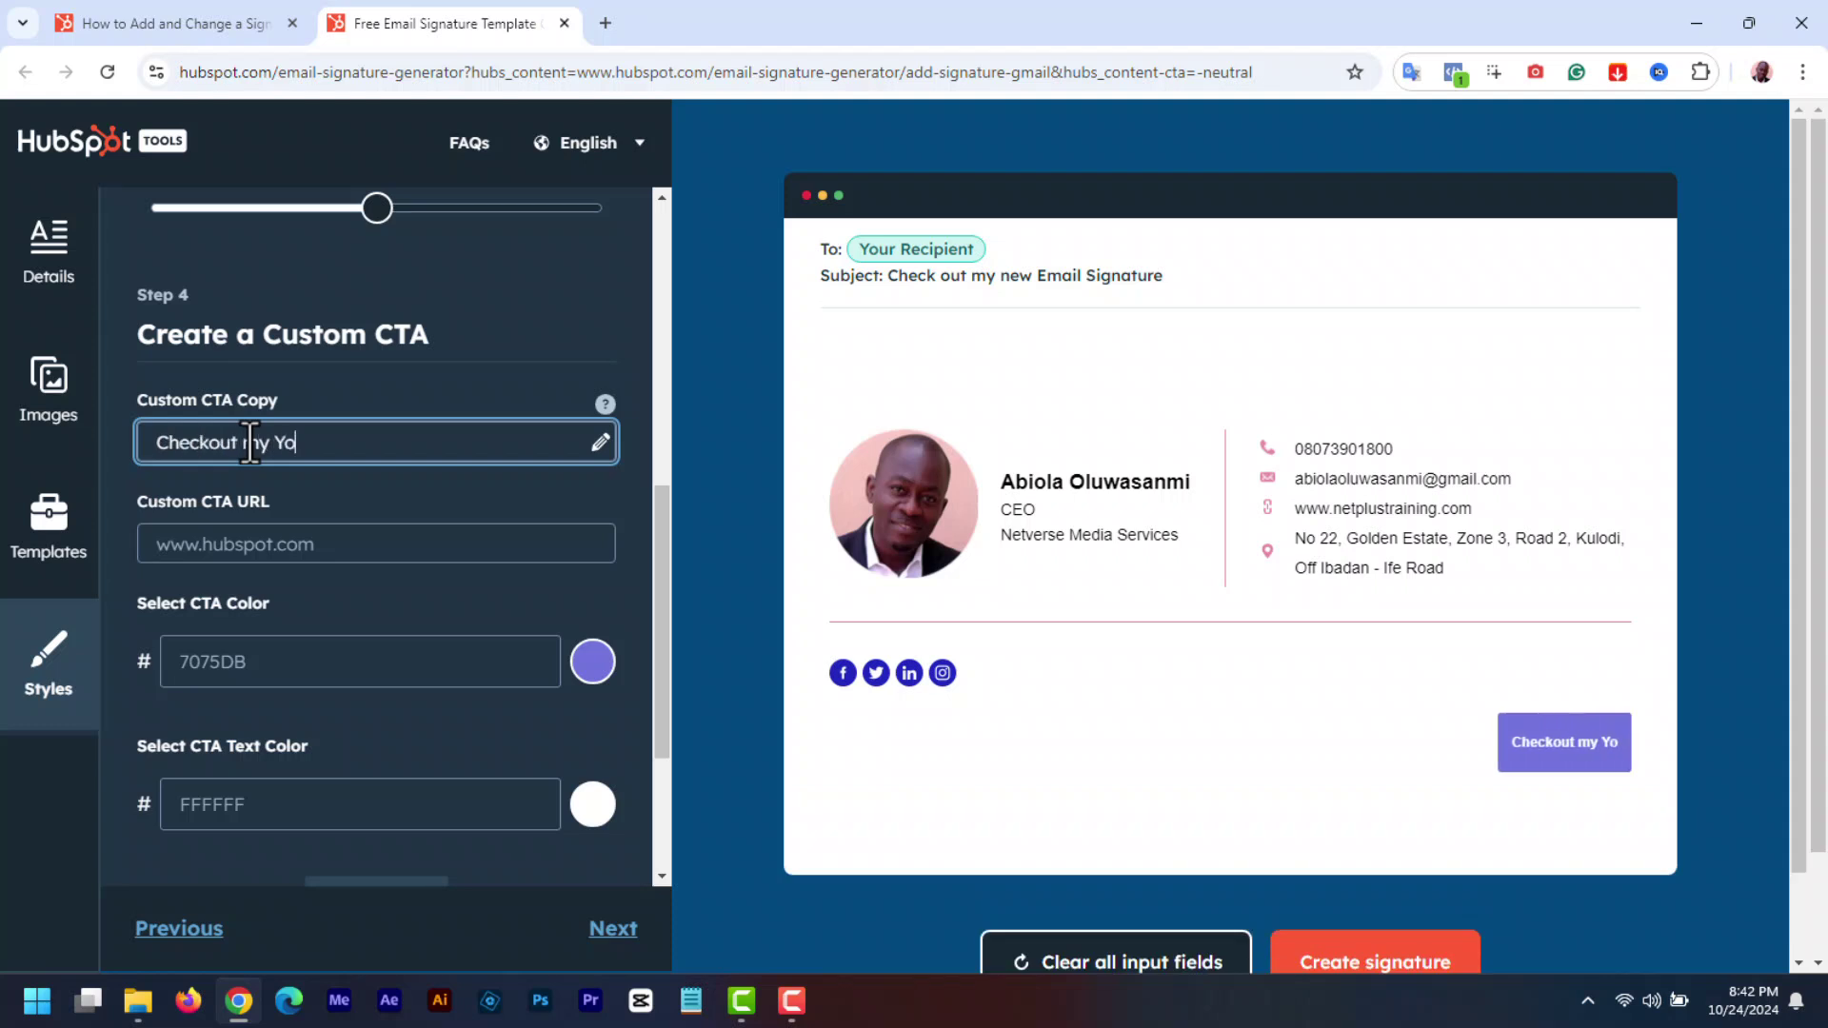
{"action": "type", "text": "uTube Channel at "}
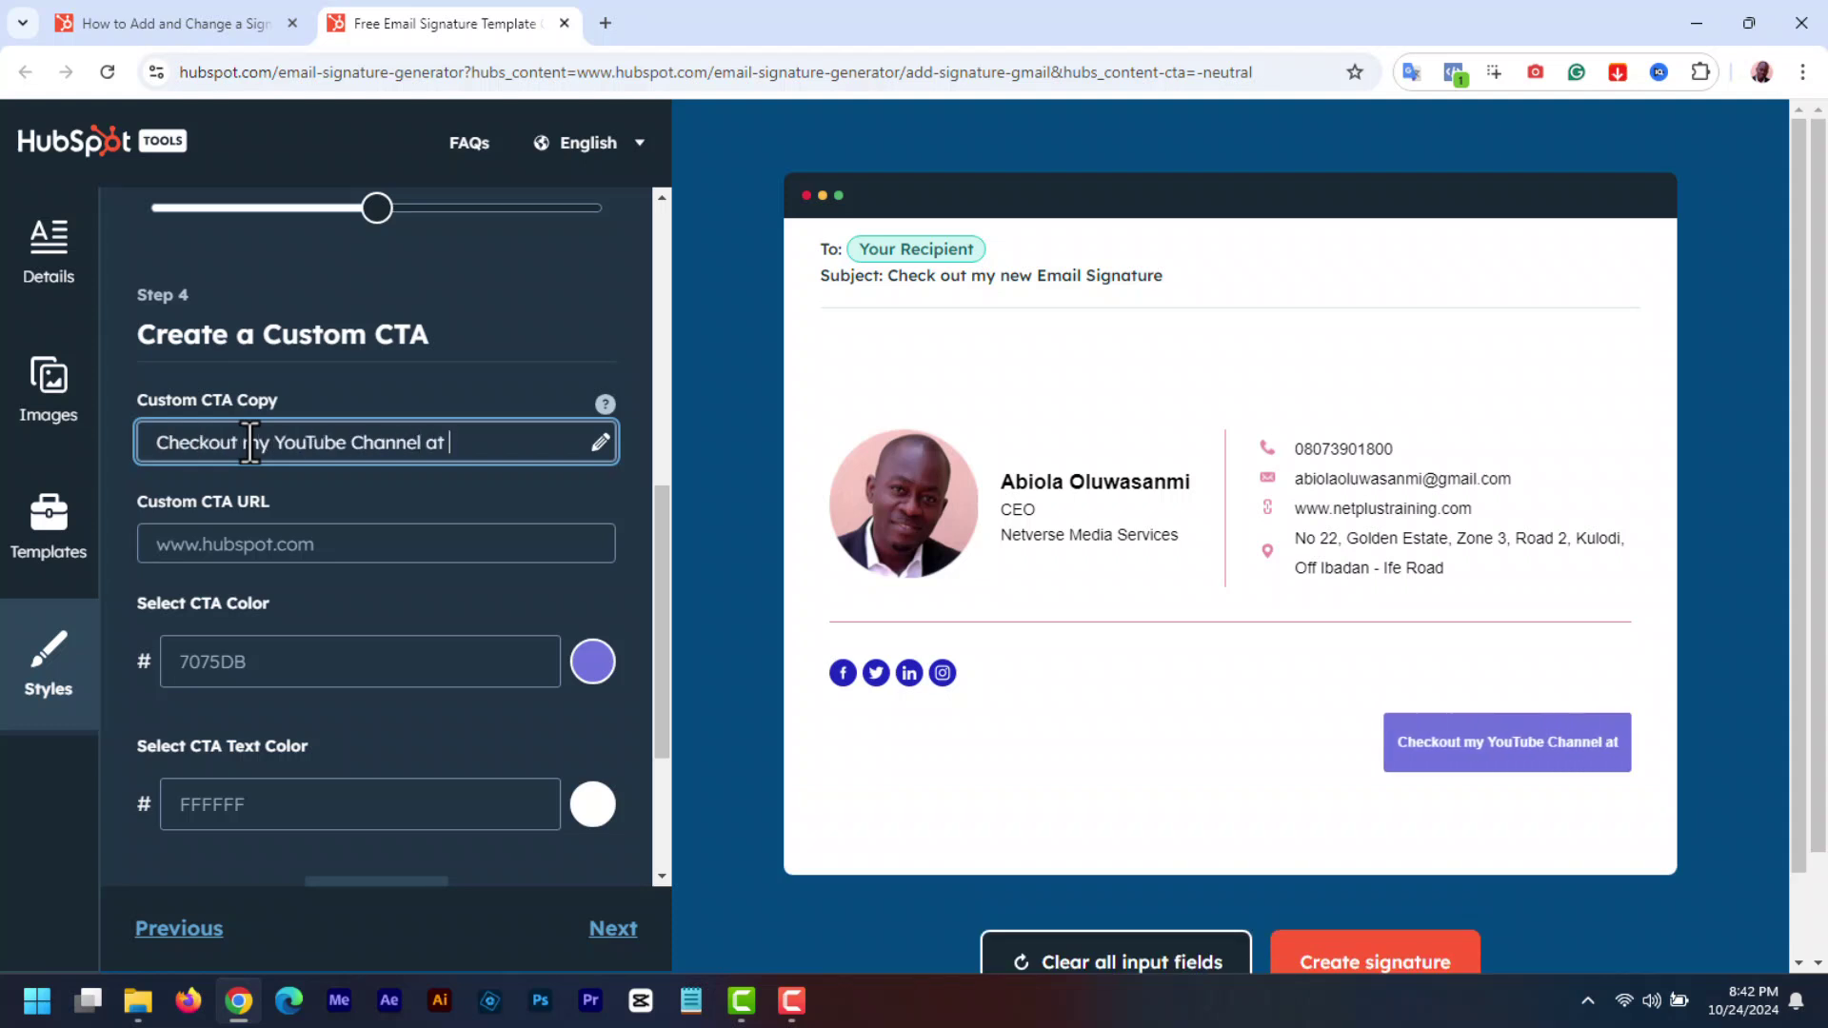
{"action": "type", "text": "..."}
{"action": "left_click", "coordinate": [307, 543]}
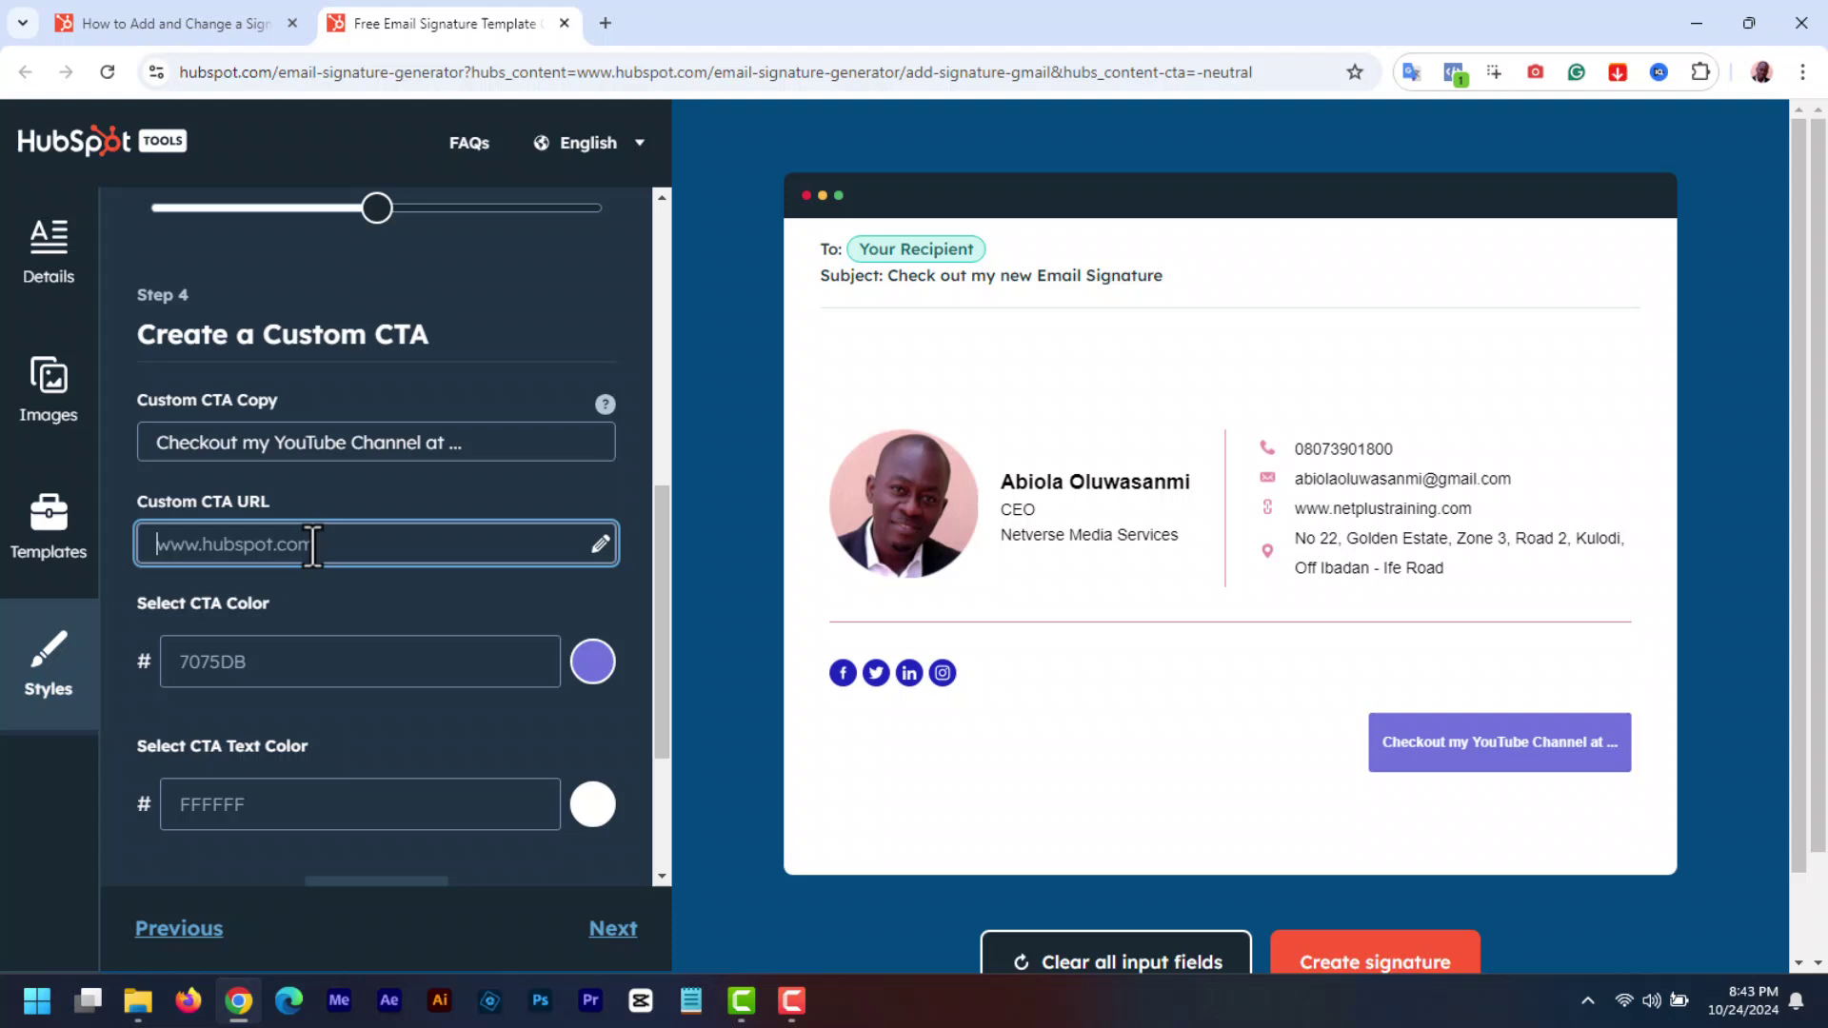
{"action": "left_click", "coordinate": [591, 668]}
{"action": "left_click", "coordinate": [287, 775]}
{"action": "left_click", "coordinate": [233, 776]}
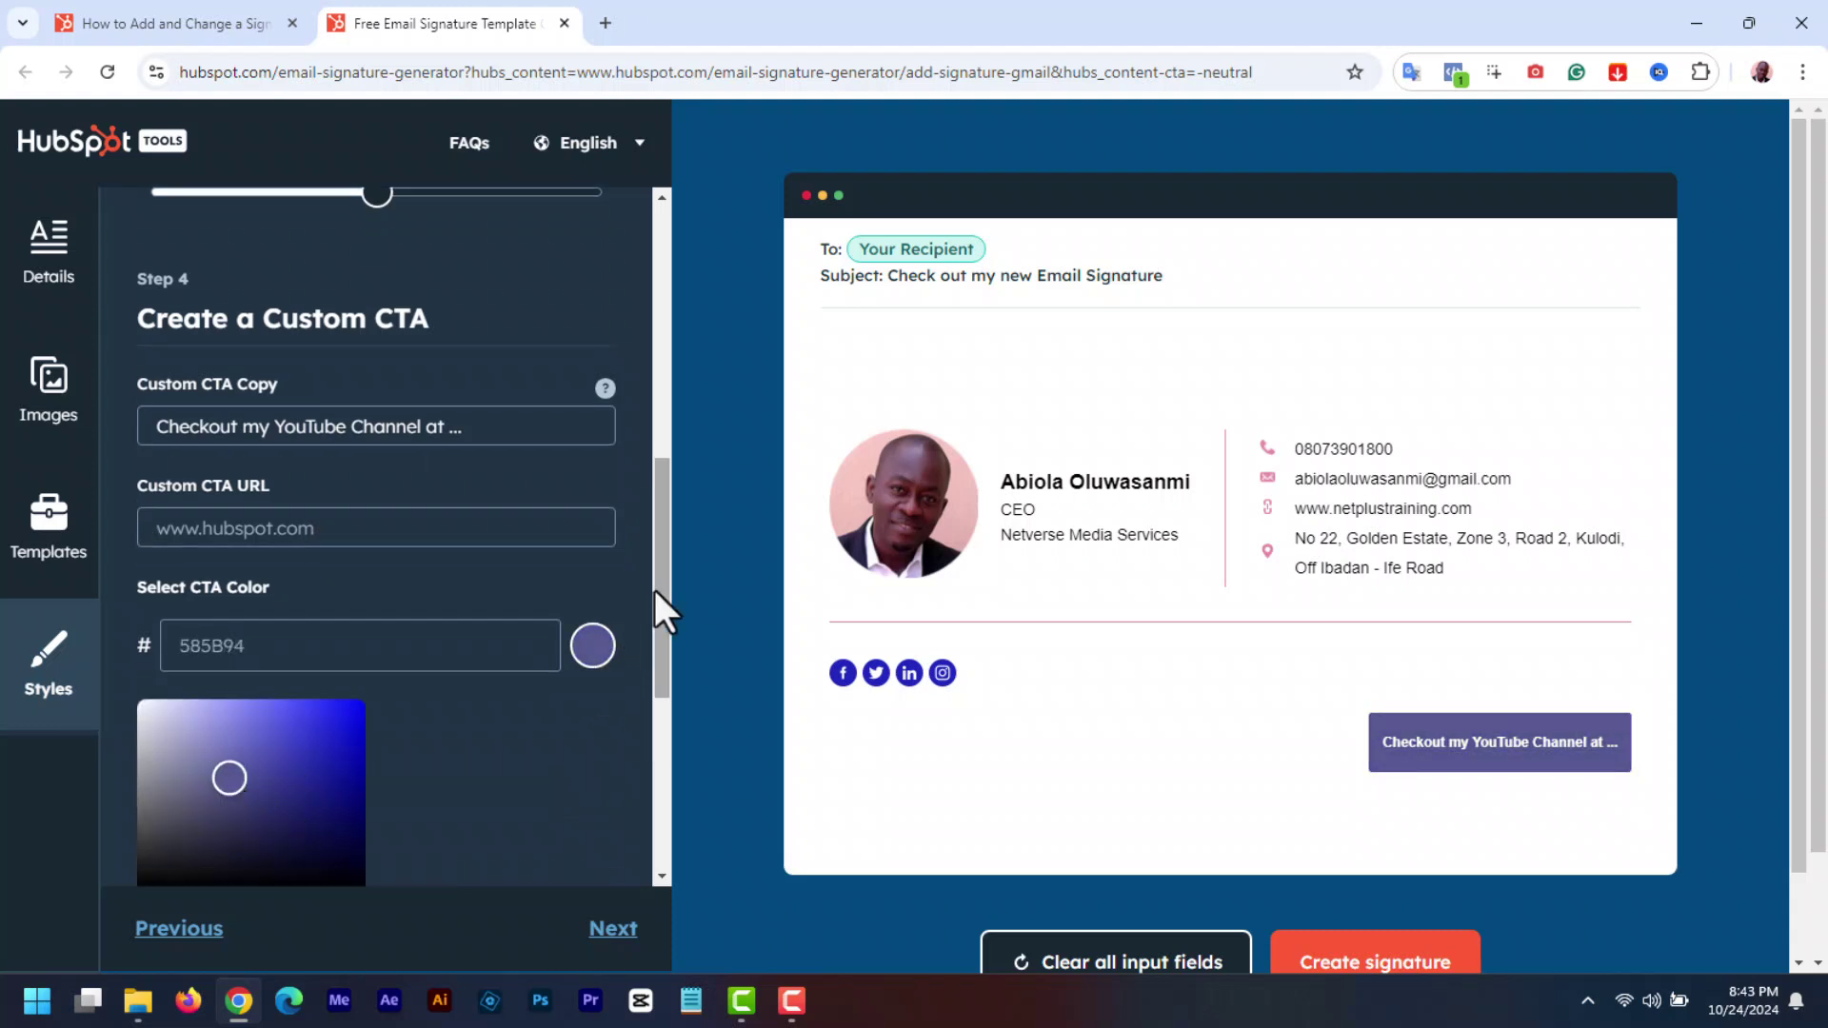
{"action": "left_click", "coordinate": [662, 605]}
{"action": "scroll", "coordinate": [478, 353], "scroll_direction": "down", "scroll_amount": 1}
{"action": "left_click_drag", "start_coordinate": [488, 346], "coordinate": [168, 333]}
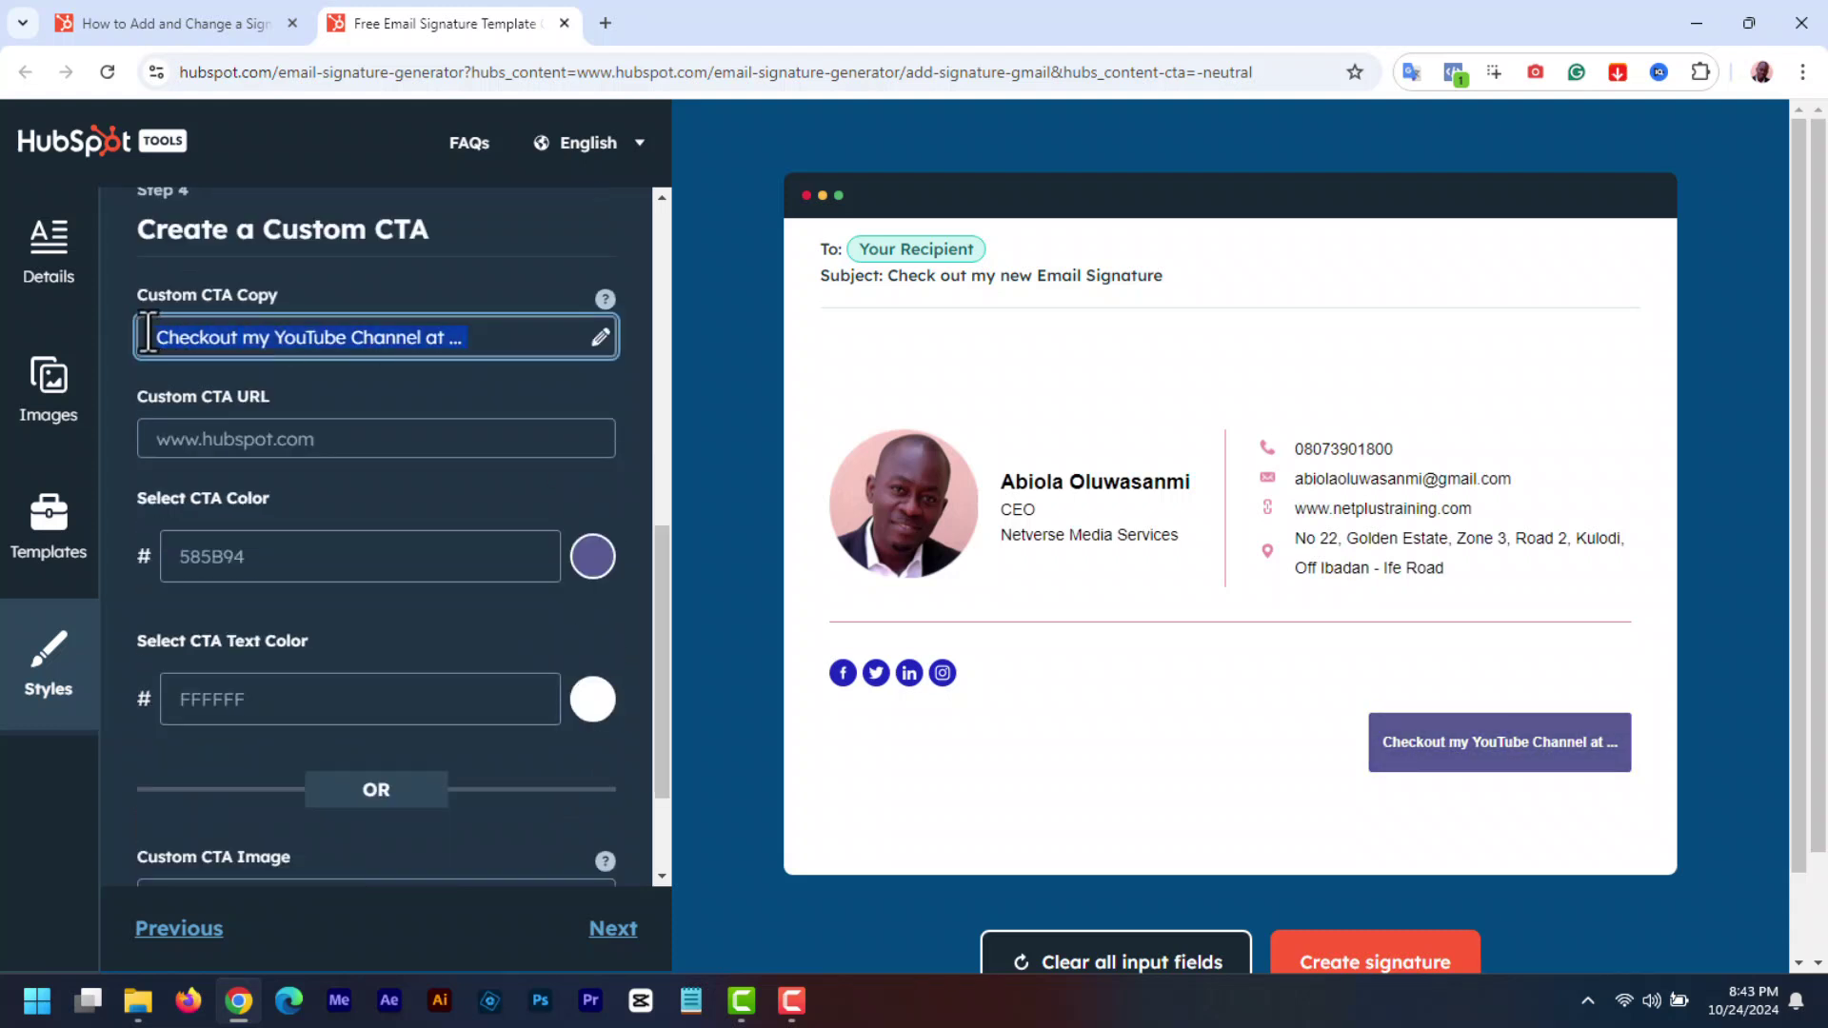
{"action": "key", "text": "BackSpace"}
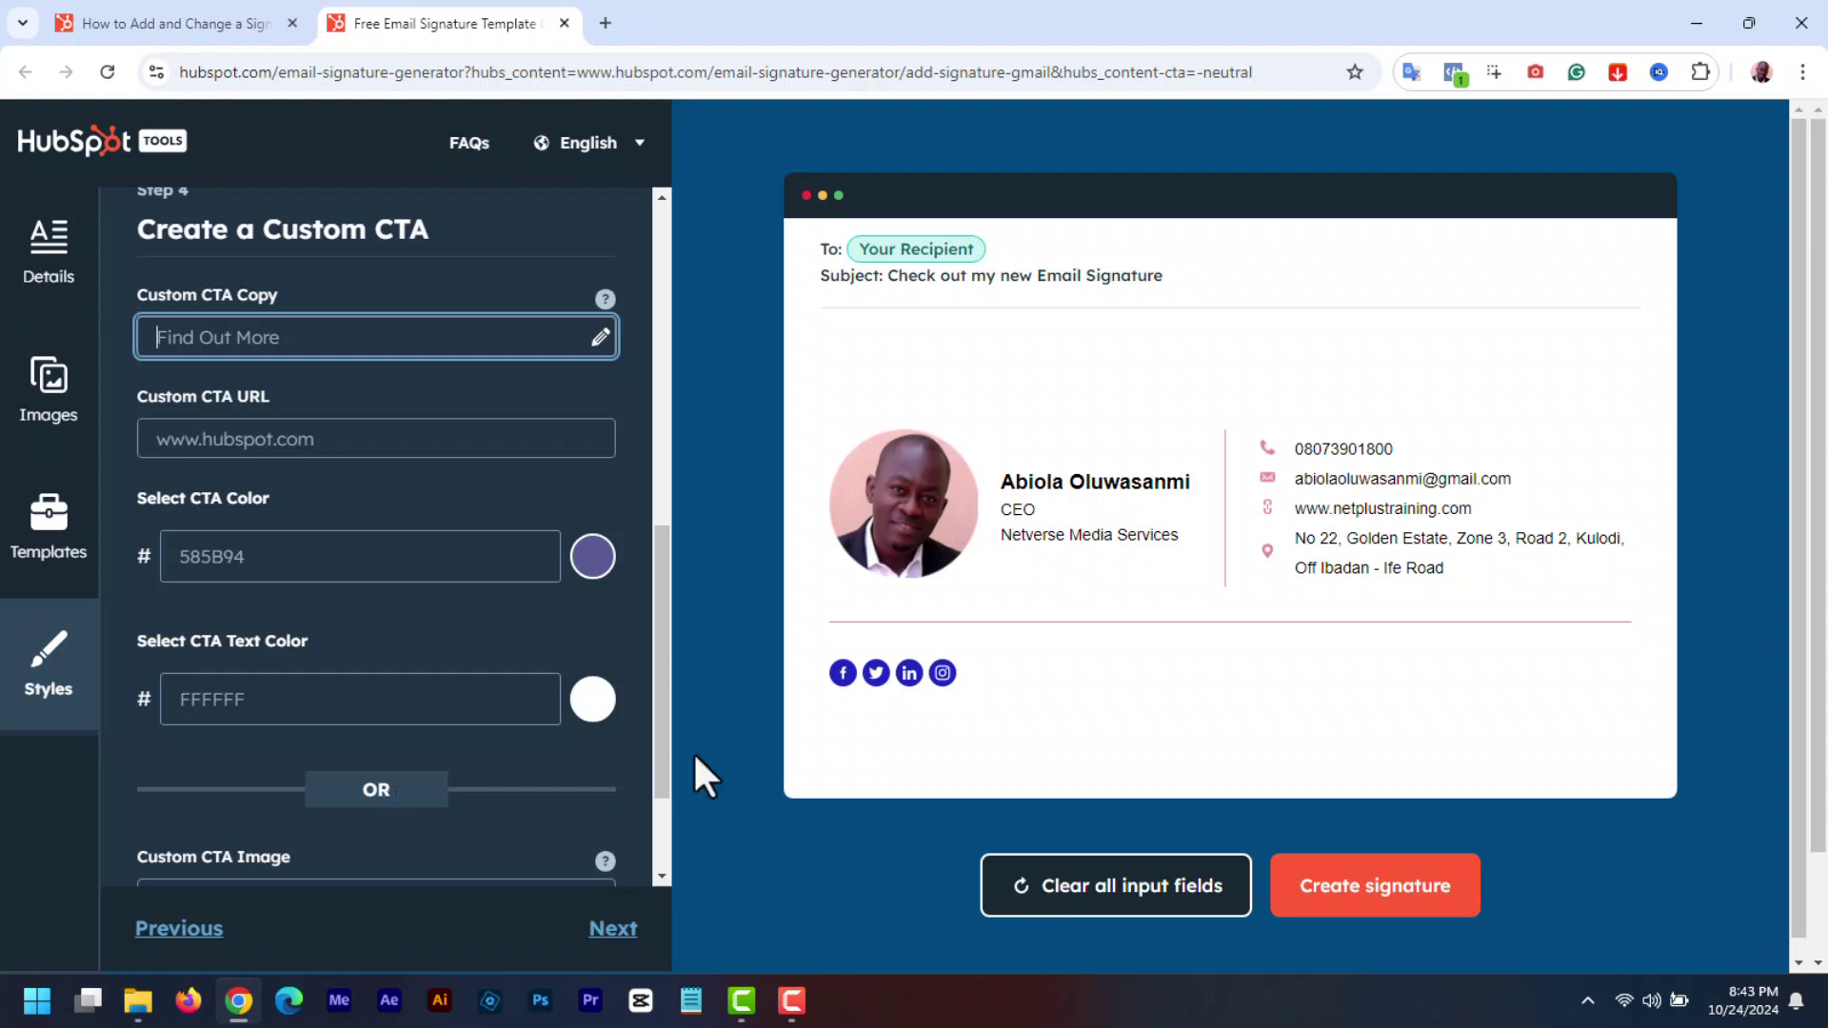
{"action": "scroll", "coordinate": [667, 685], "scroll_direction": "down", "scroll_amount": 1}
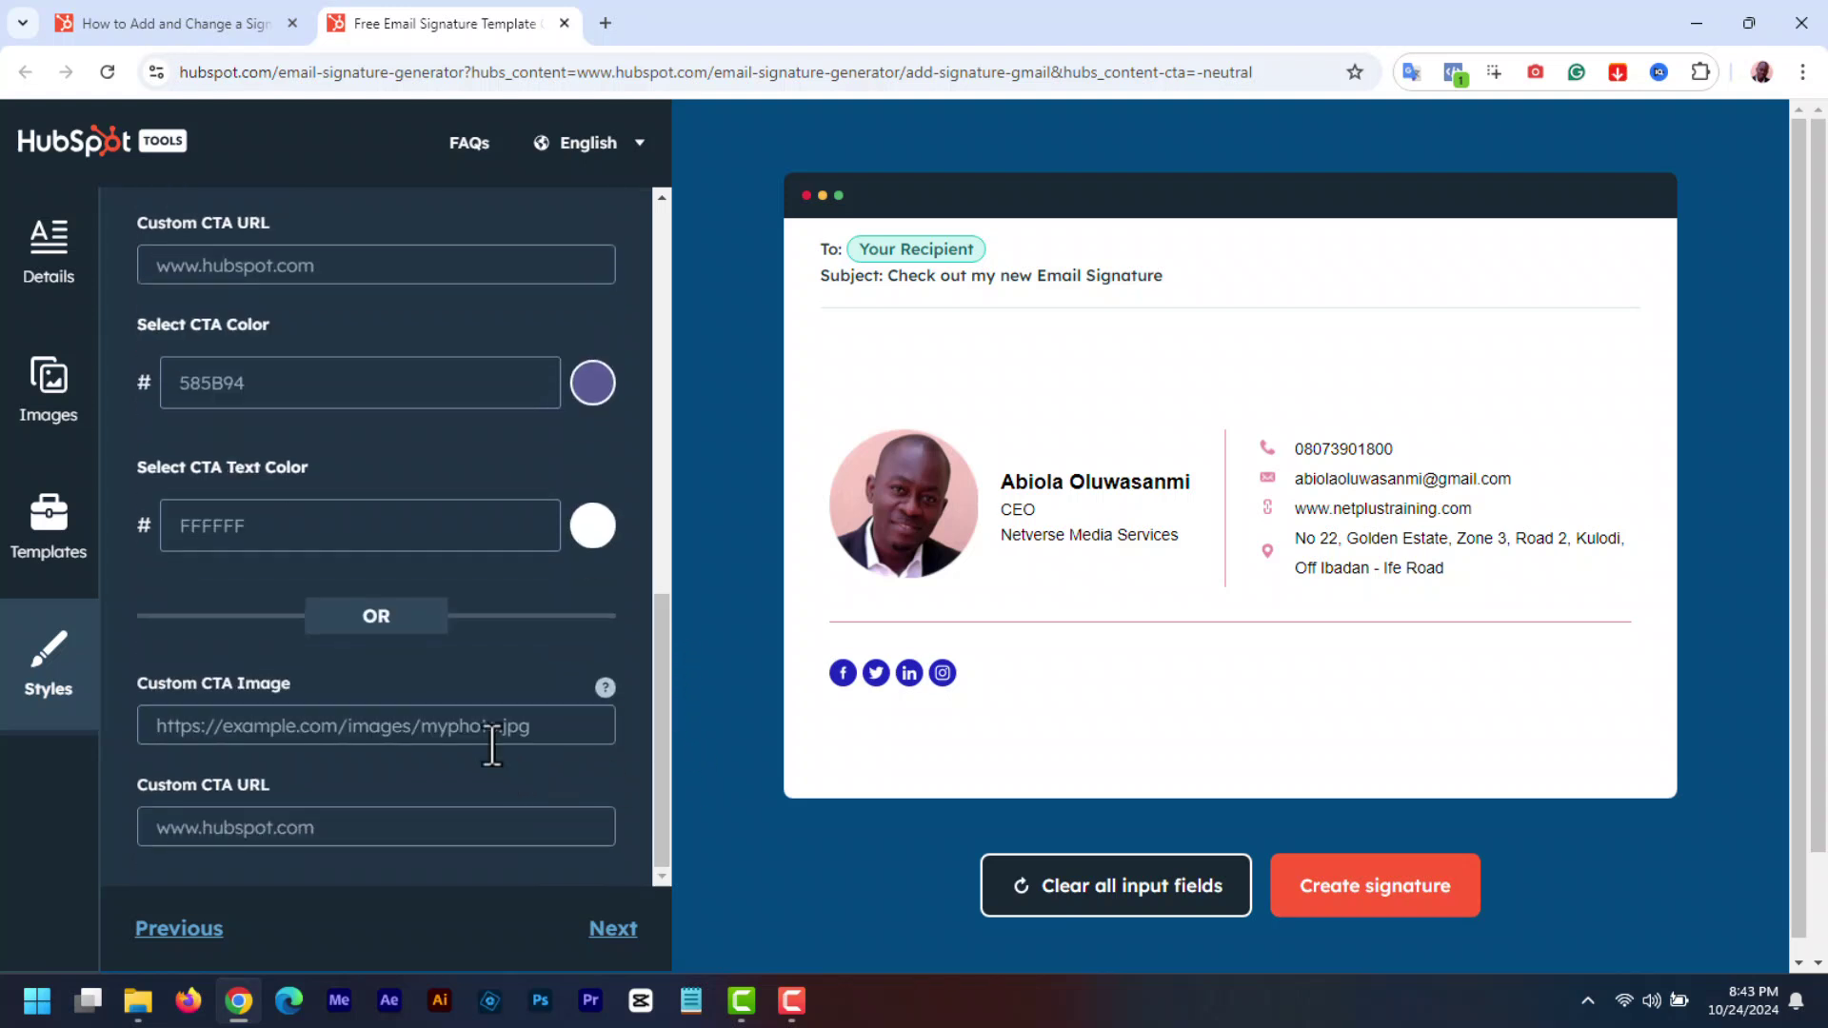
- Add the suggested banner as the CTA image, then clear its address to remove it
{"action": "left_click", "coordinate": [485, 728]}
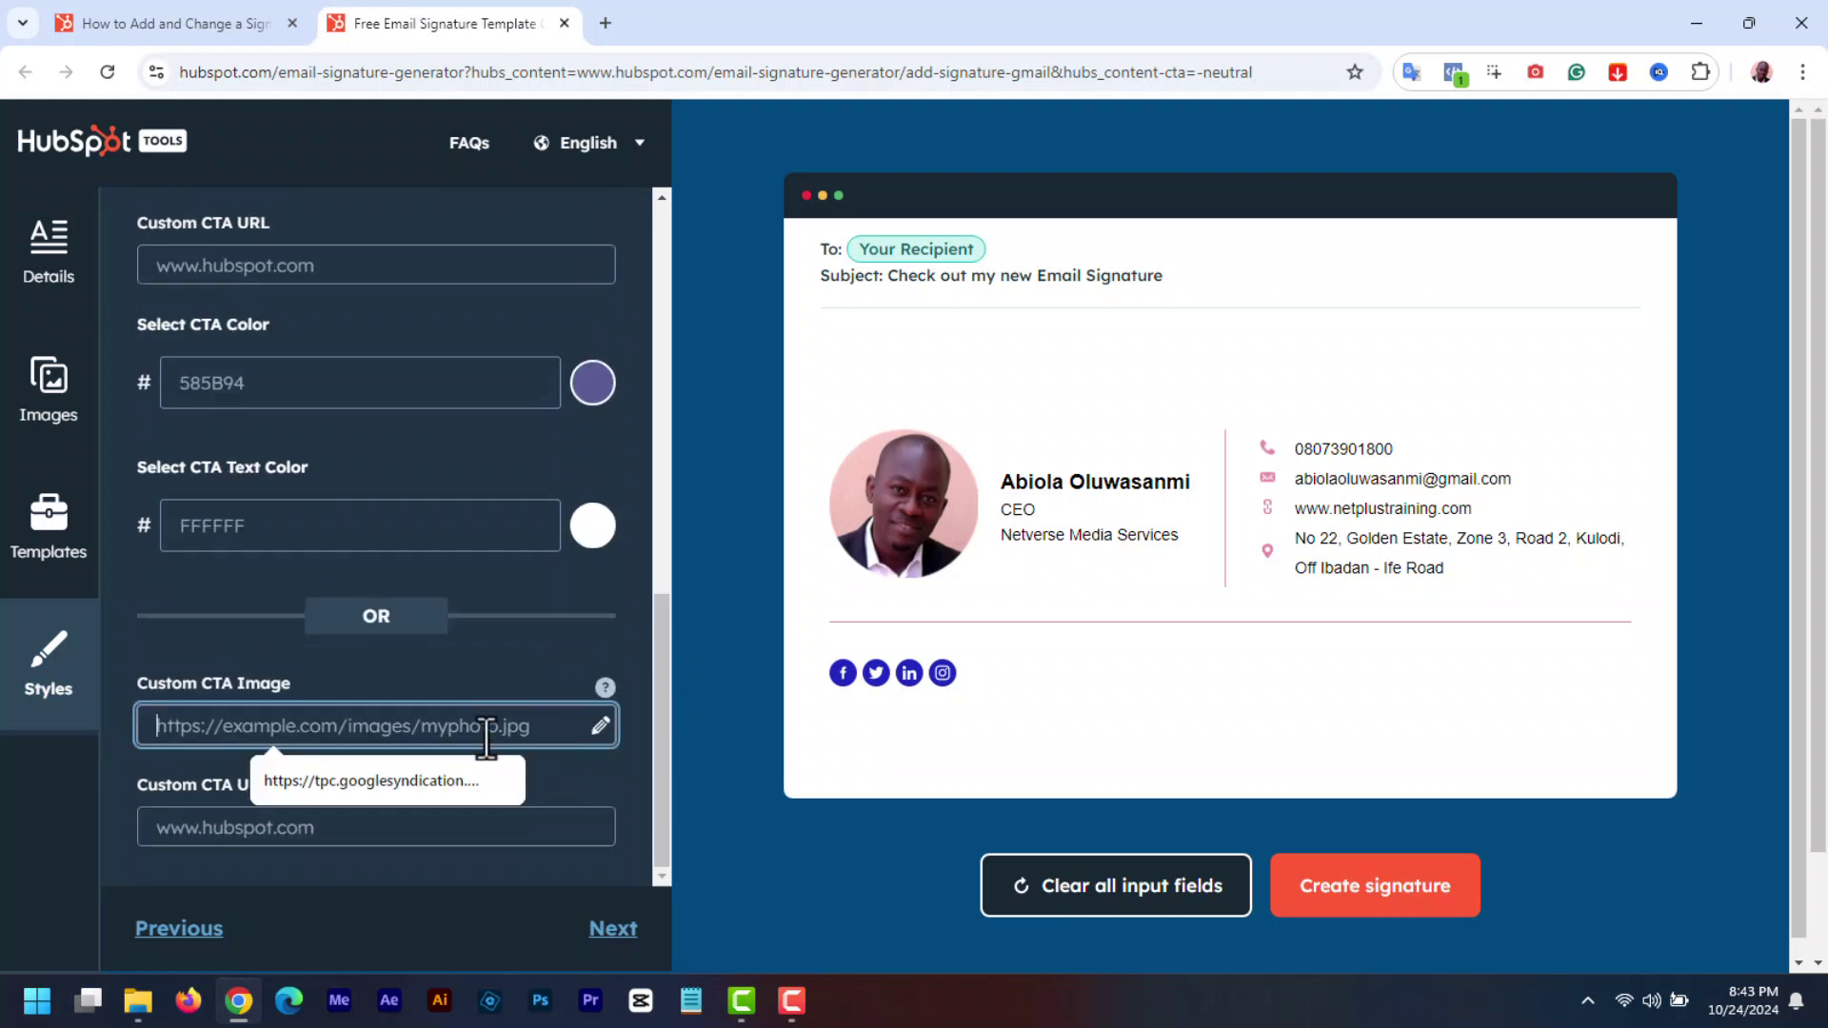
{"action": "left_click", "coordinate": [443, 784]}
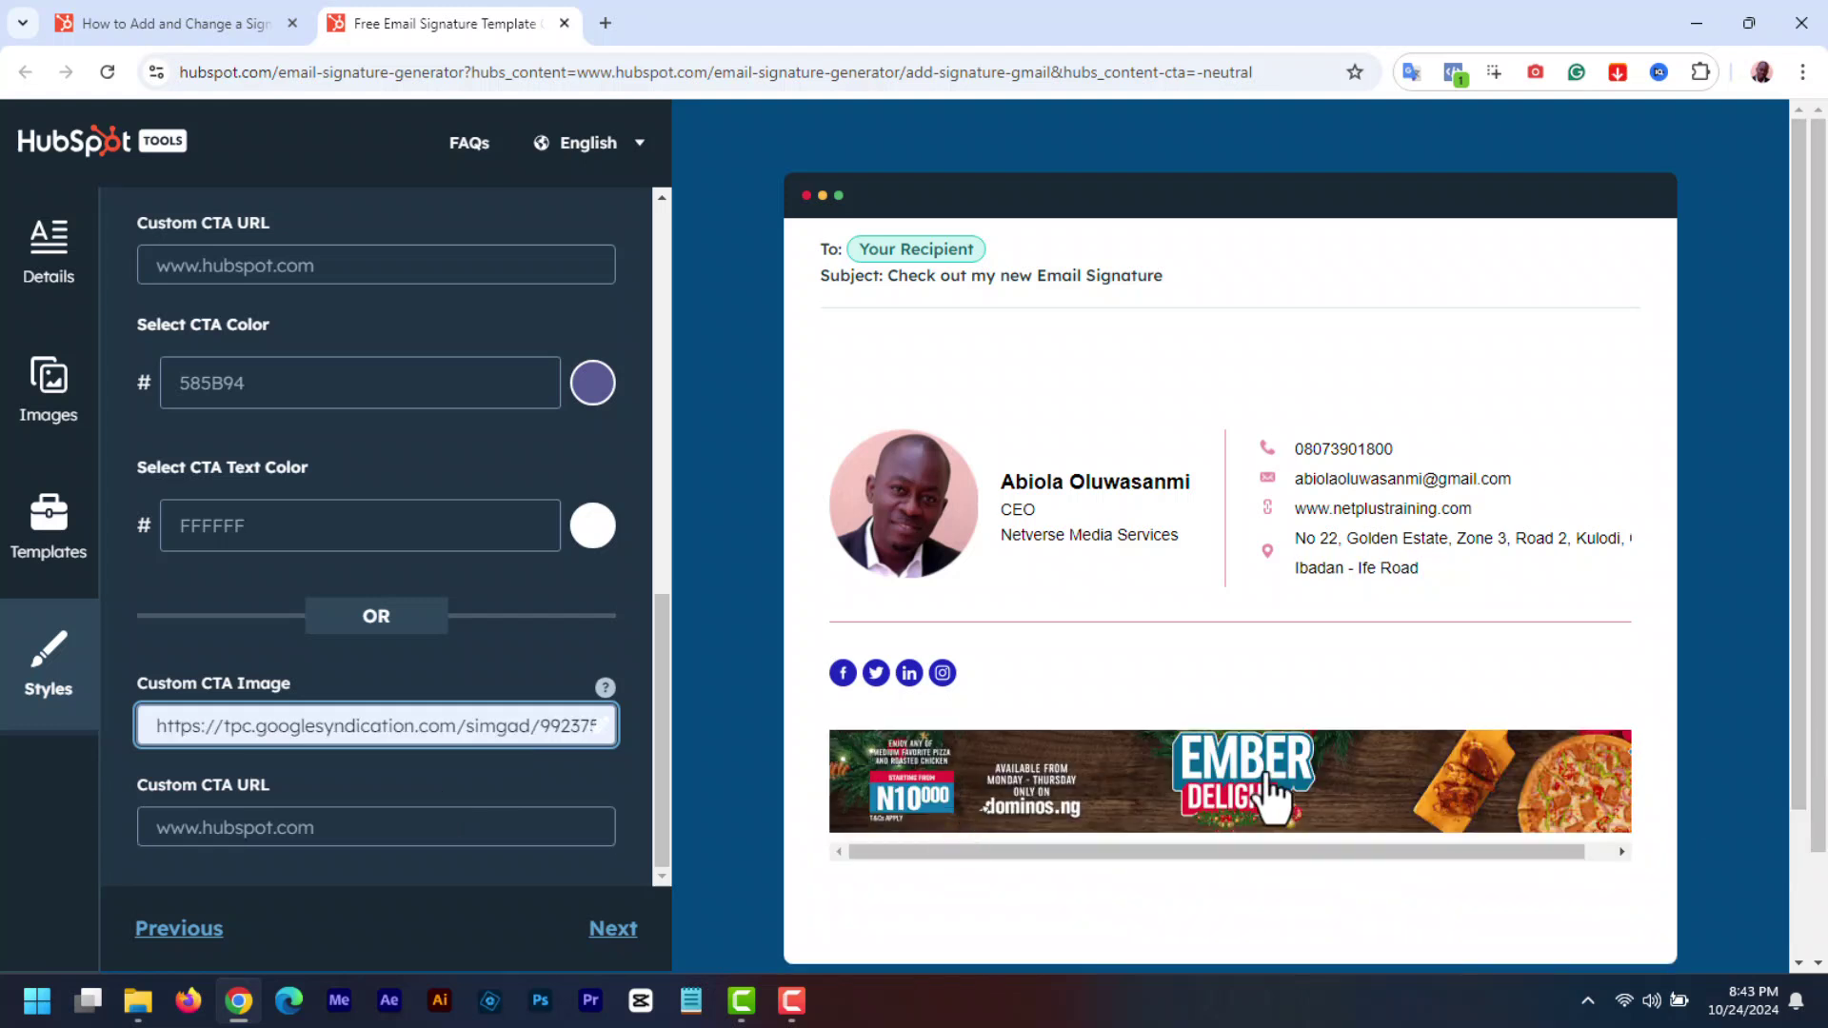
{"action": "left_click", "coordinate": [413, 833]}
{"action": "left_click", "coordinate": [742, 900]}
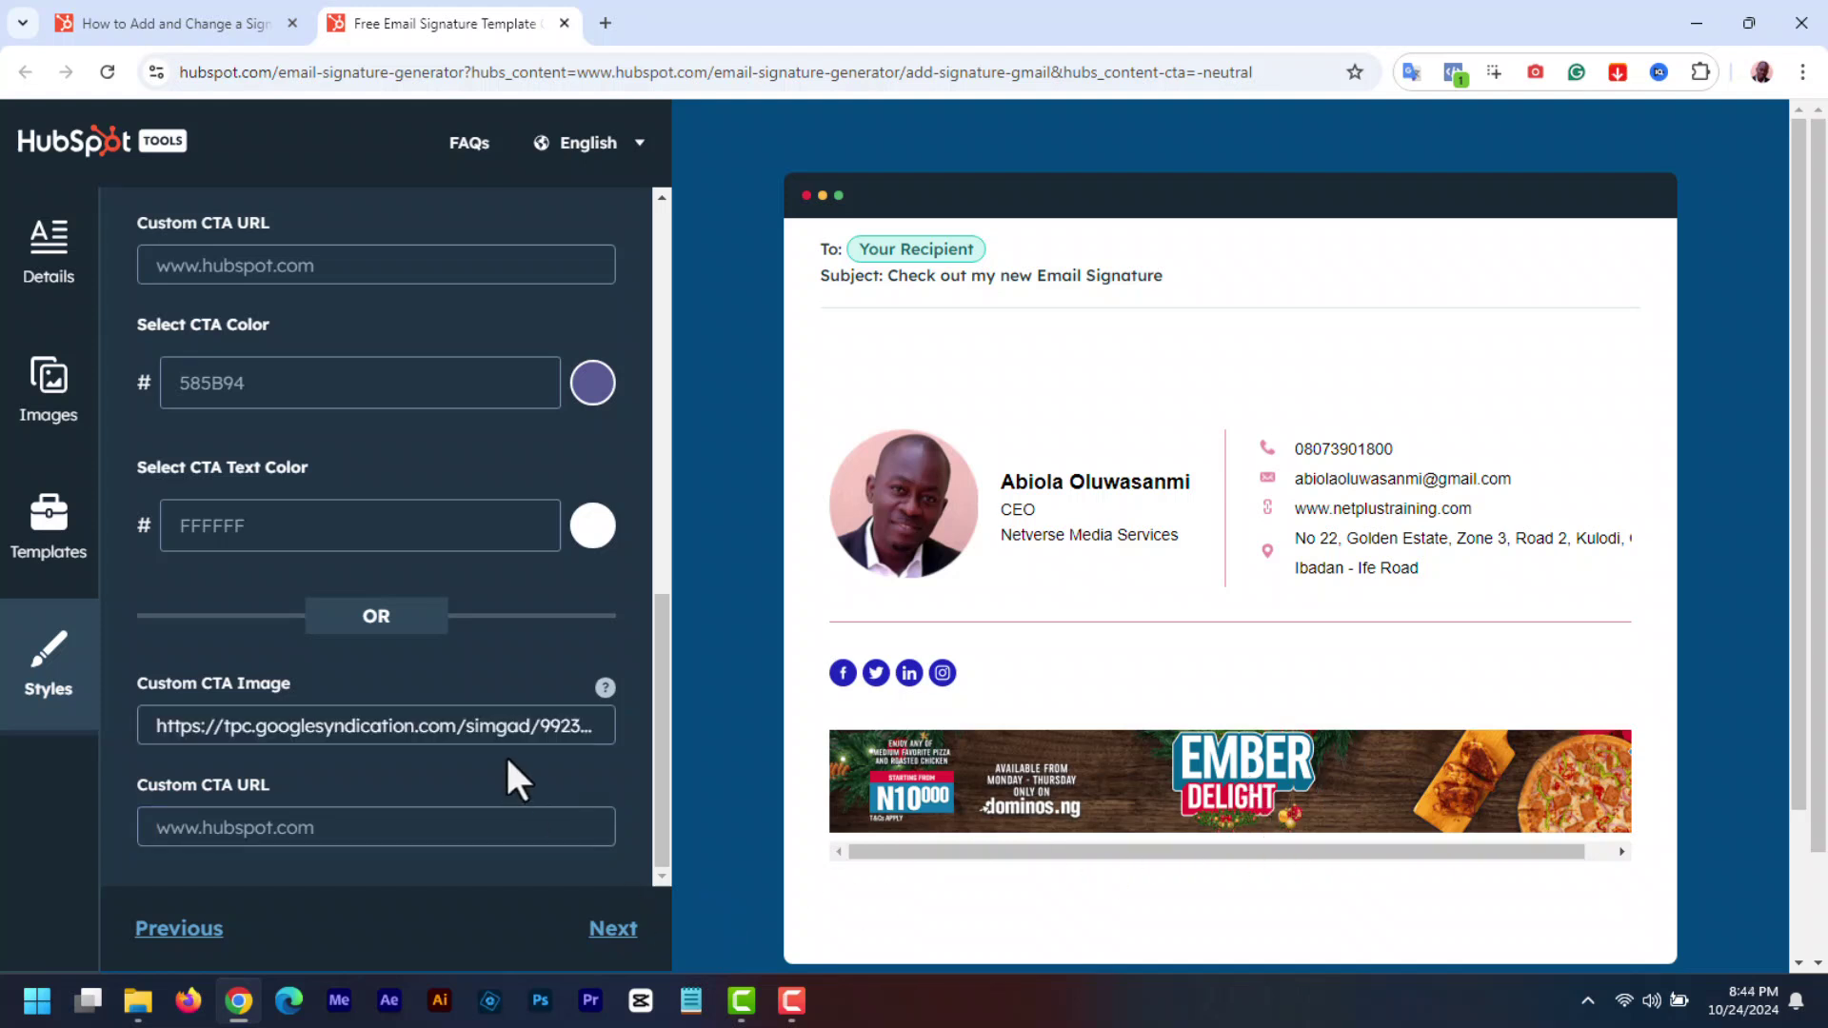
{"action": "left_click", "coordinate": [512, 732]}
{"action": "key", "text": "ctrl+a"}
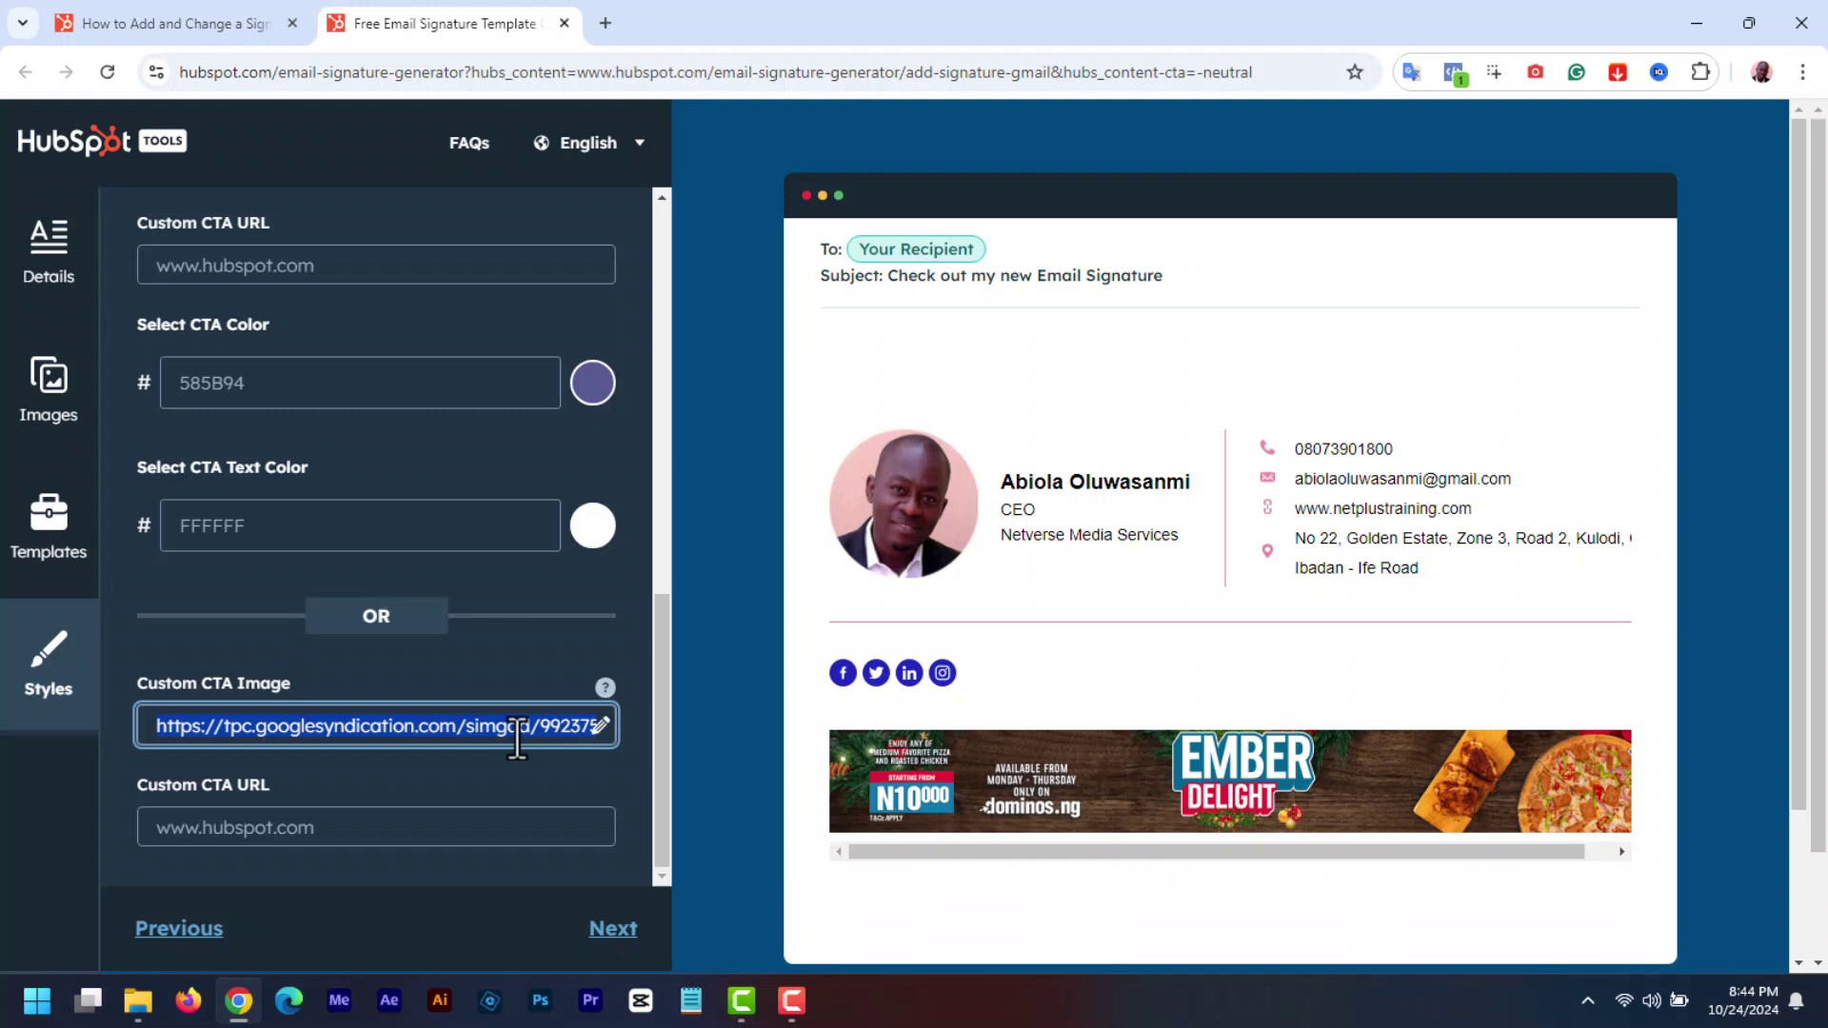
{"action": "key", "text": "BackSpace"}
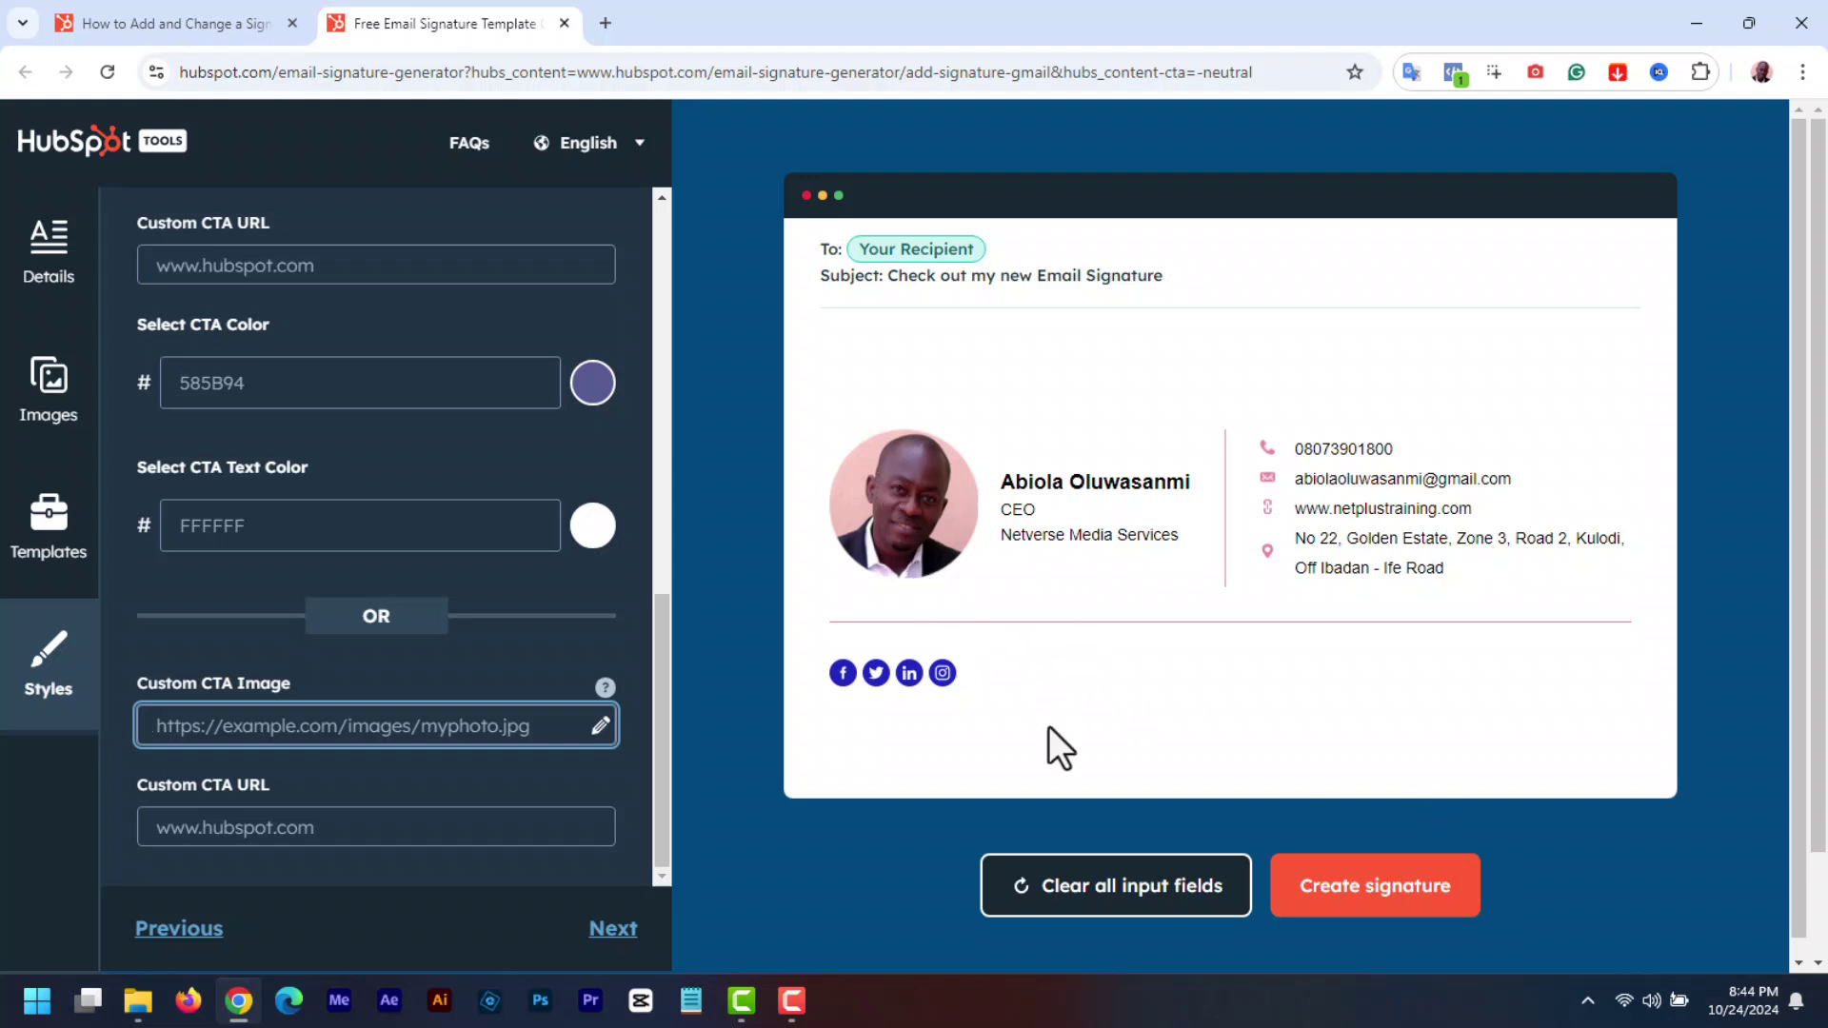
- Generate Abiola's finished signature and copy it to the clipboard
{"action": "left_click", "coordinate": [1346, 903]}
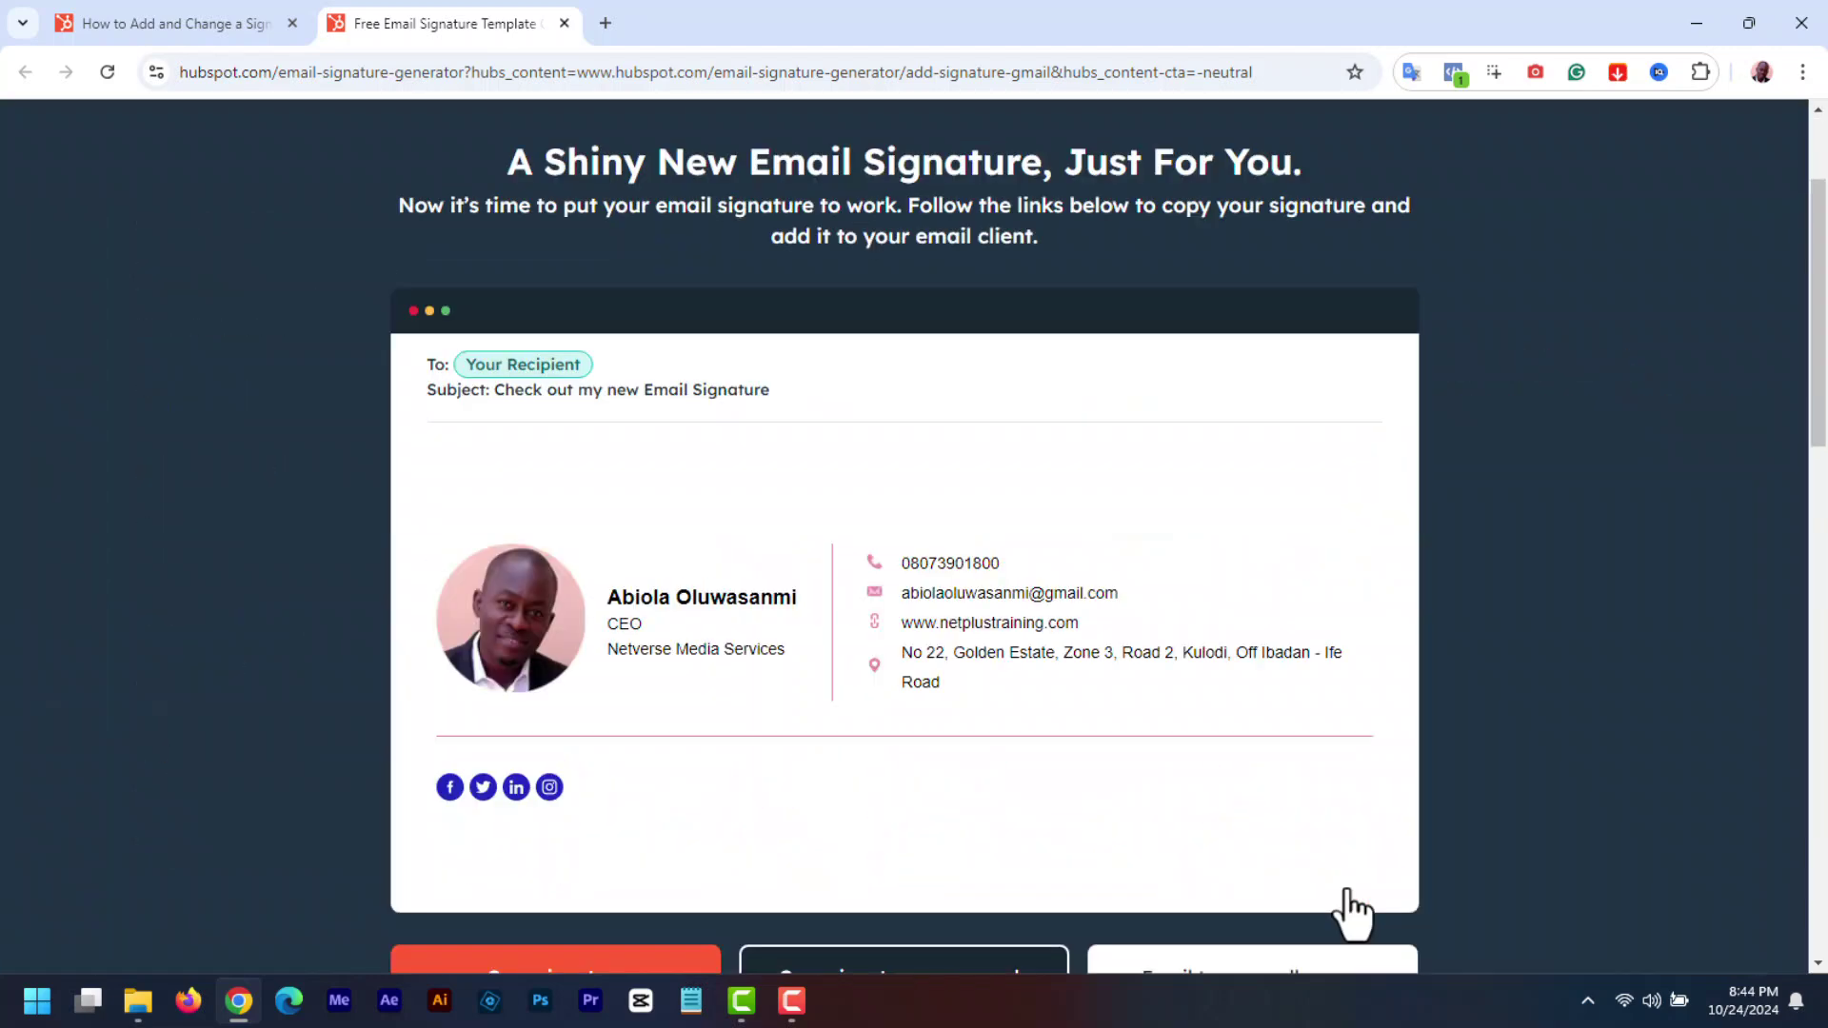
{"action": "scroll", "coordinate": [1351, 910], "scroll_direction": "down", "scroll_amount": 3}
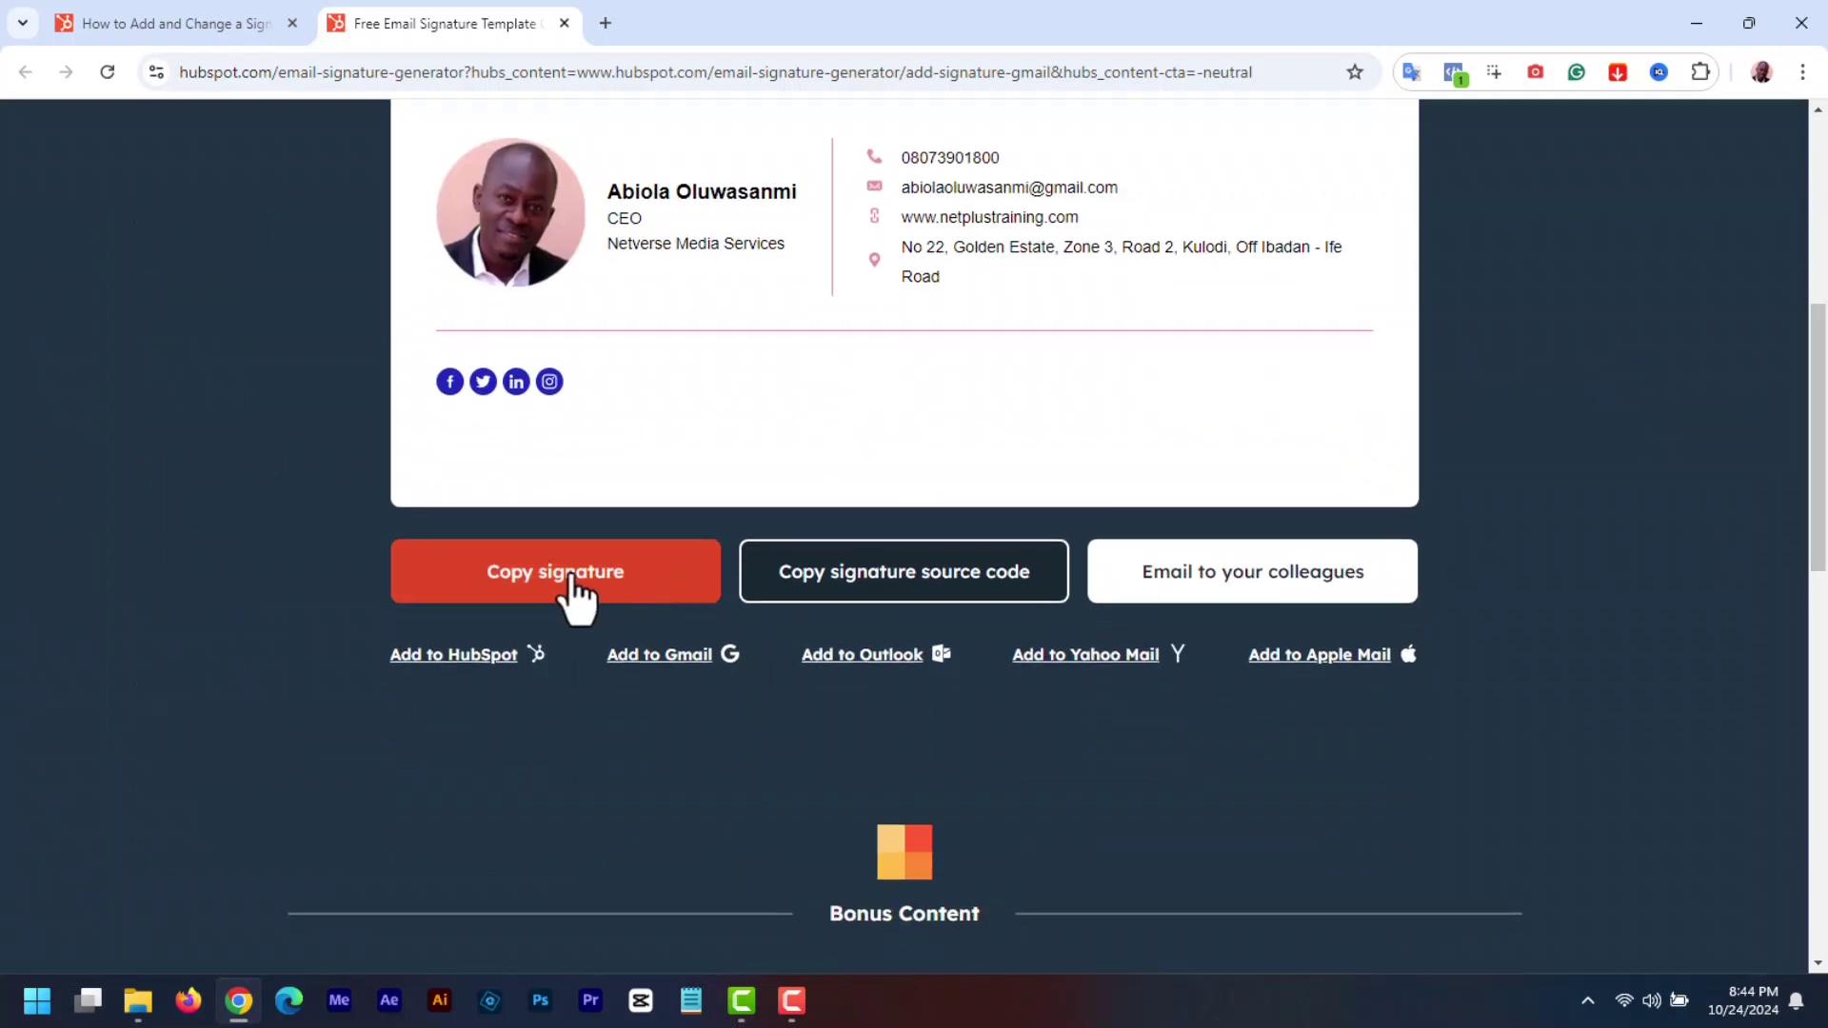
{"action": "left_click", "coordinate": [576, 597]}
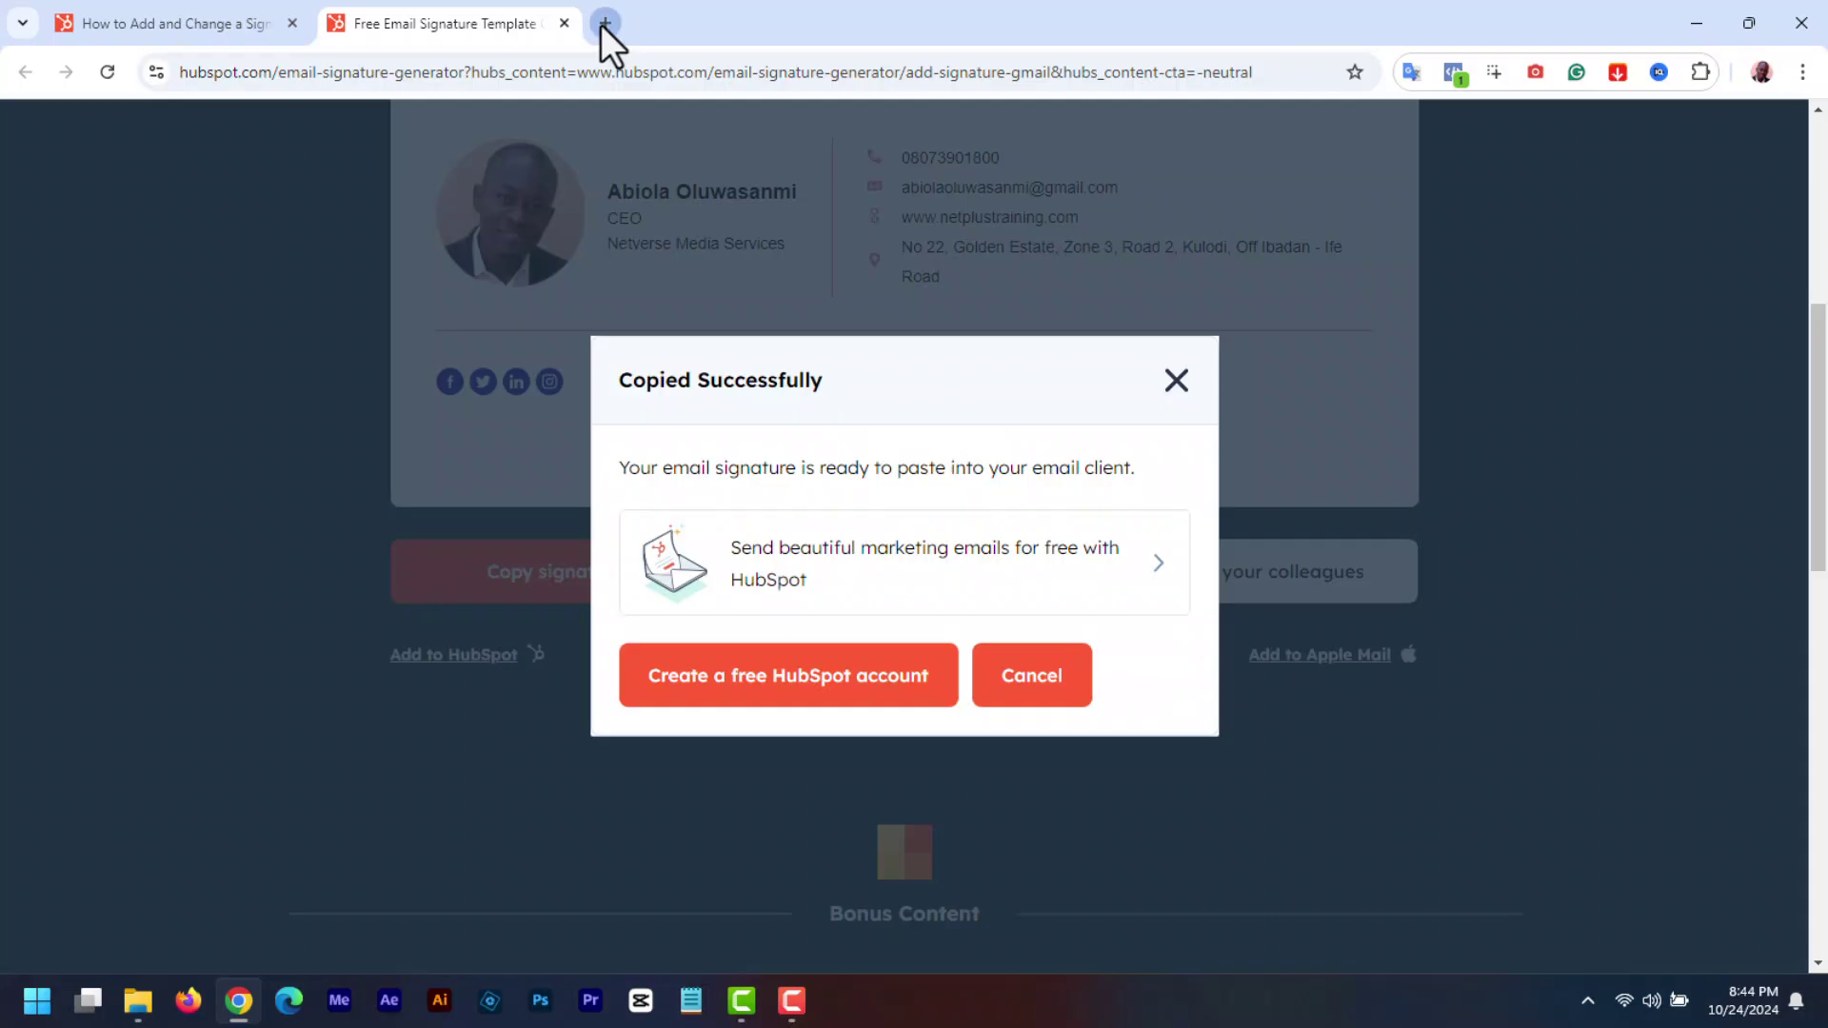
- Open mail.google.com in a new tab and go to Gmail's See all settings page
{"action": "left_click", "coordinate": [600, 23]}
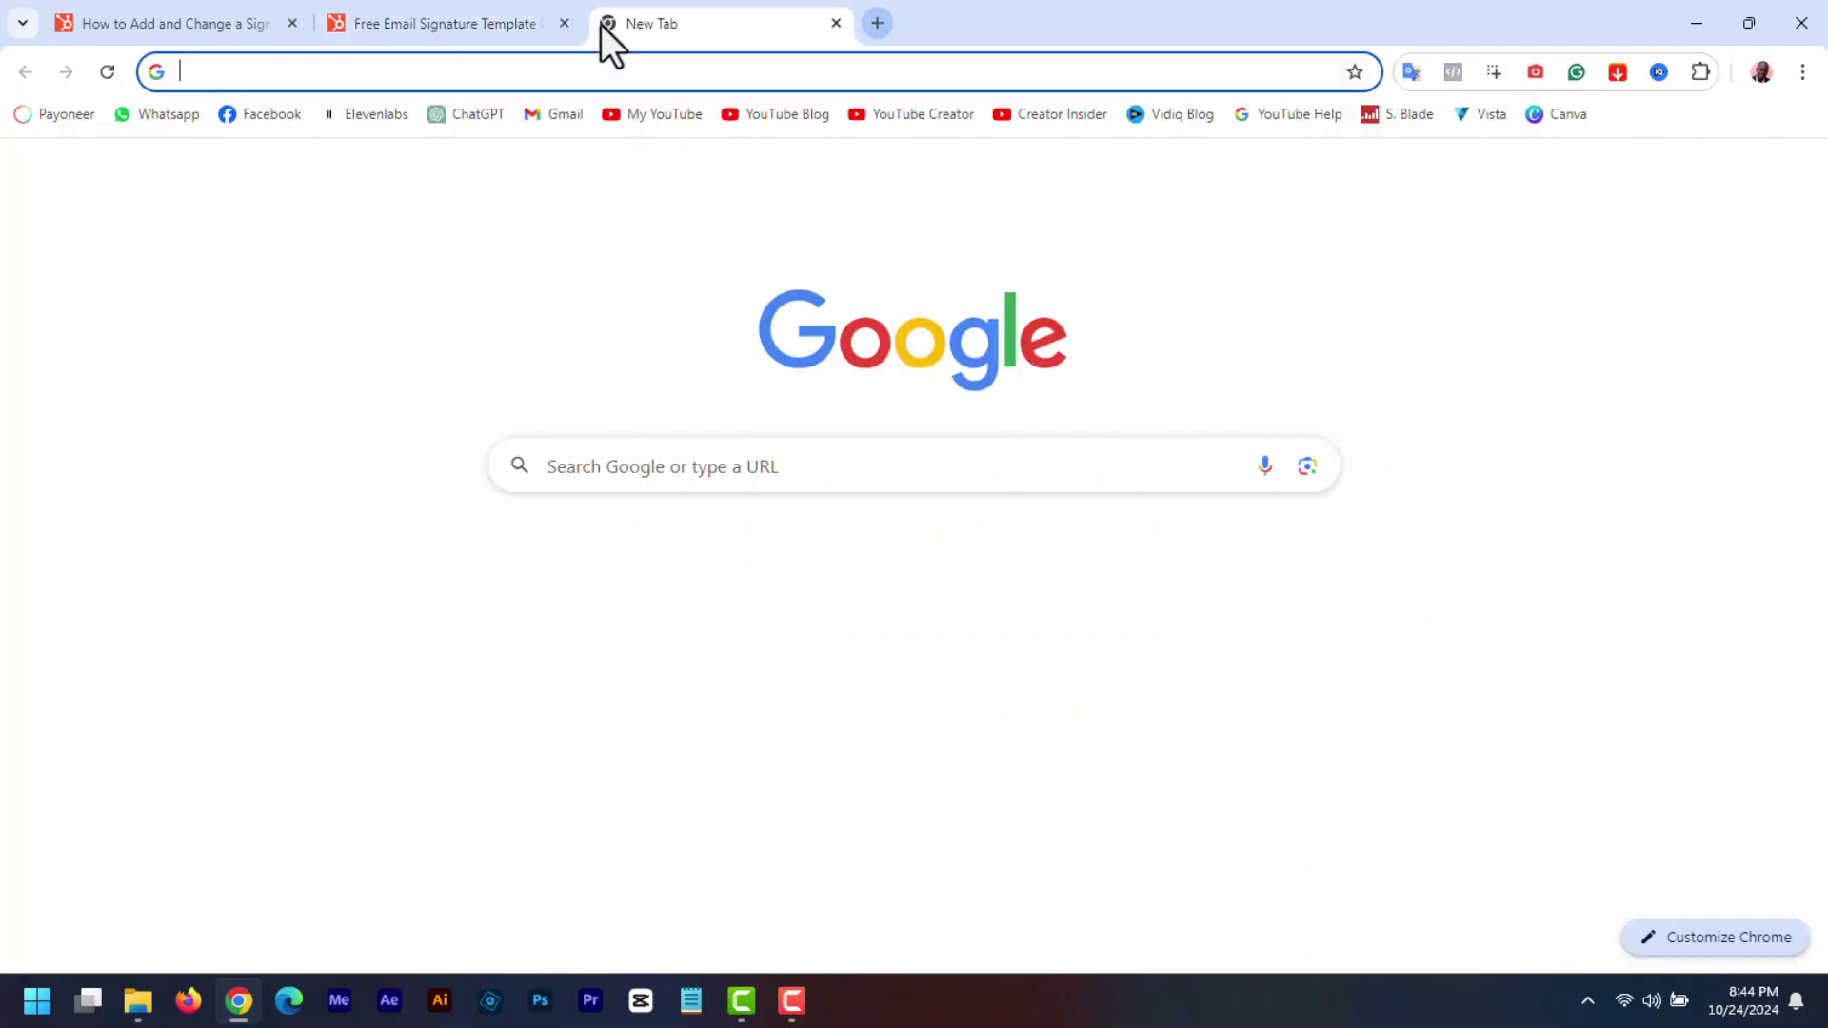
{"action": "type", "text": "ma"}
{"action": "key", "text": "Return"}
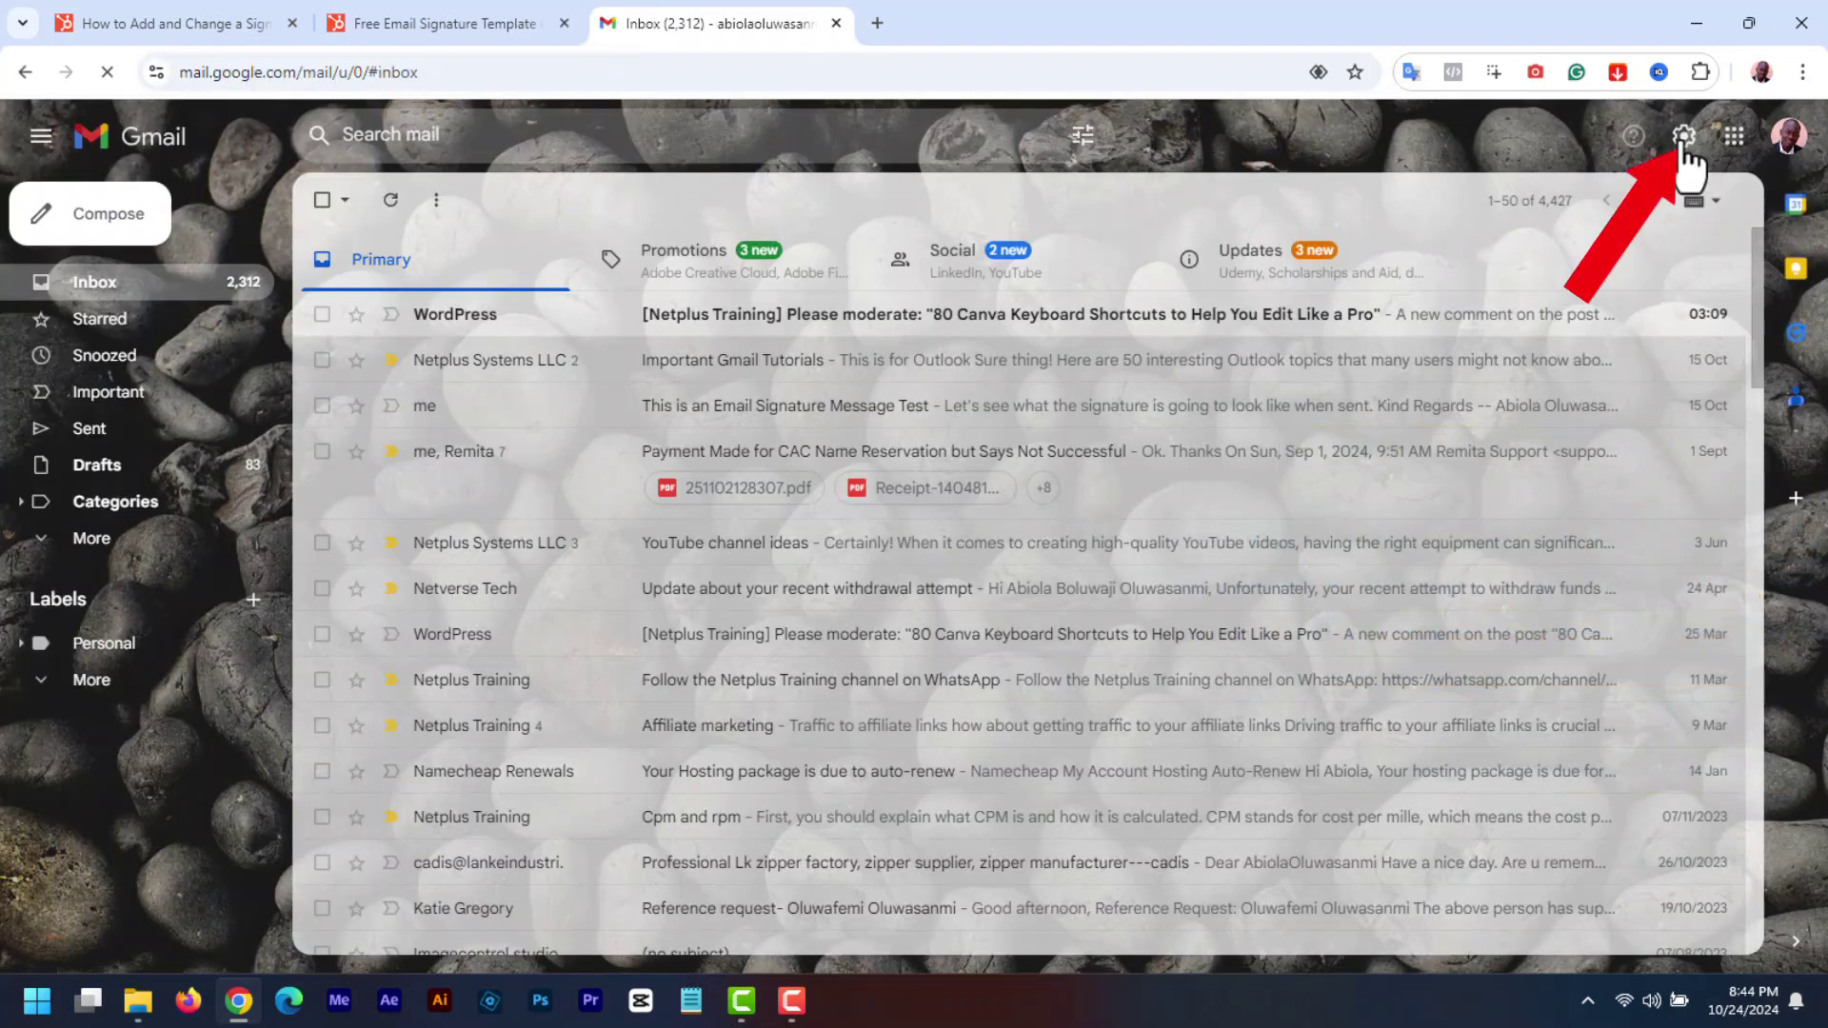
{"action": "left_click", "coordinate": [1683, 137]}
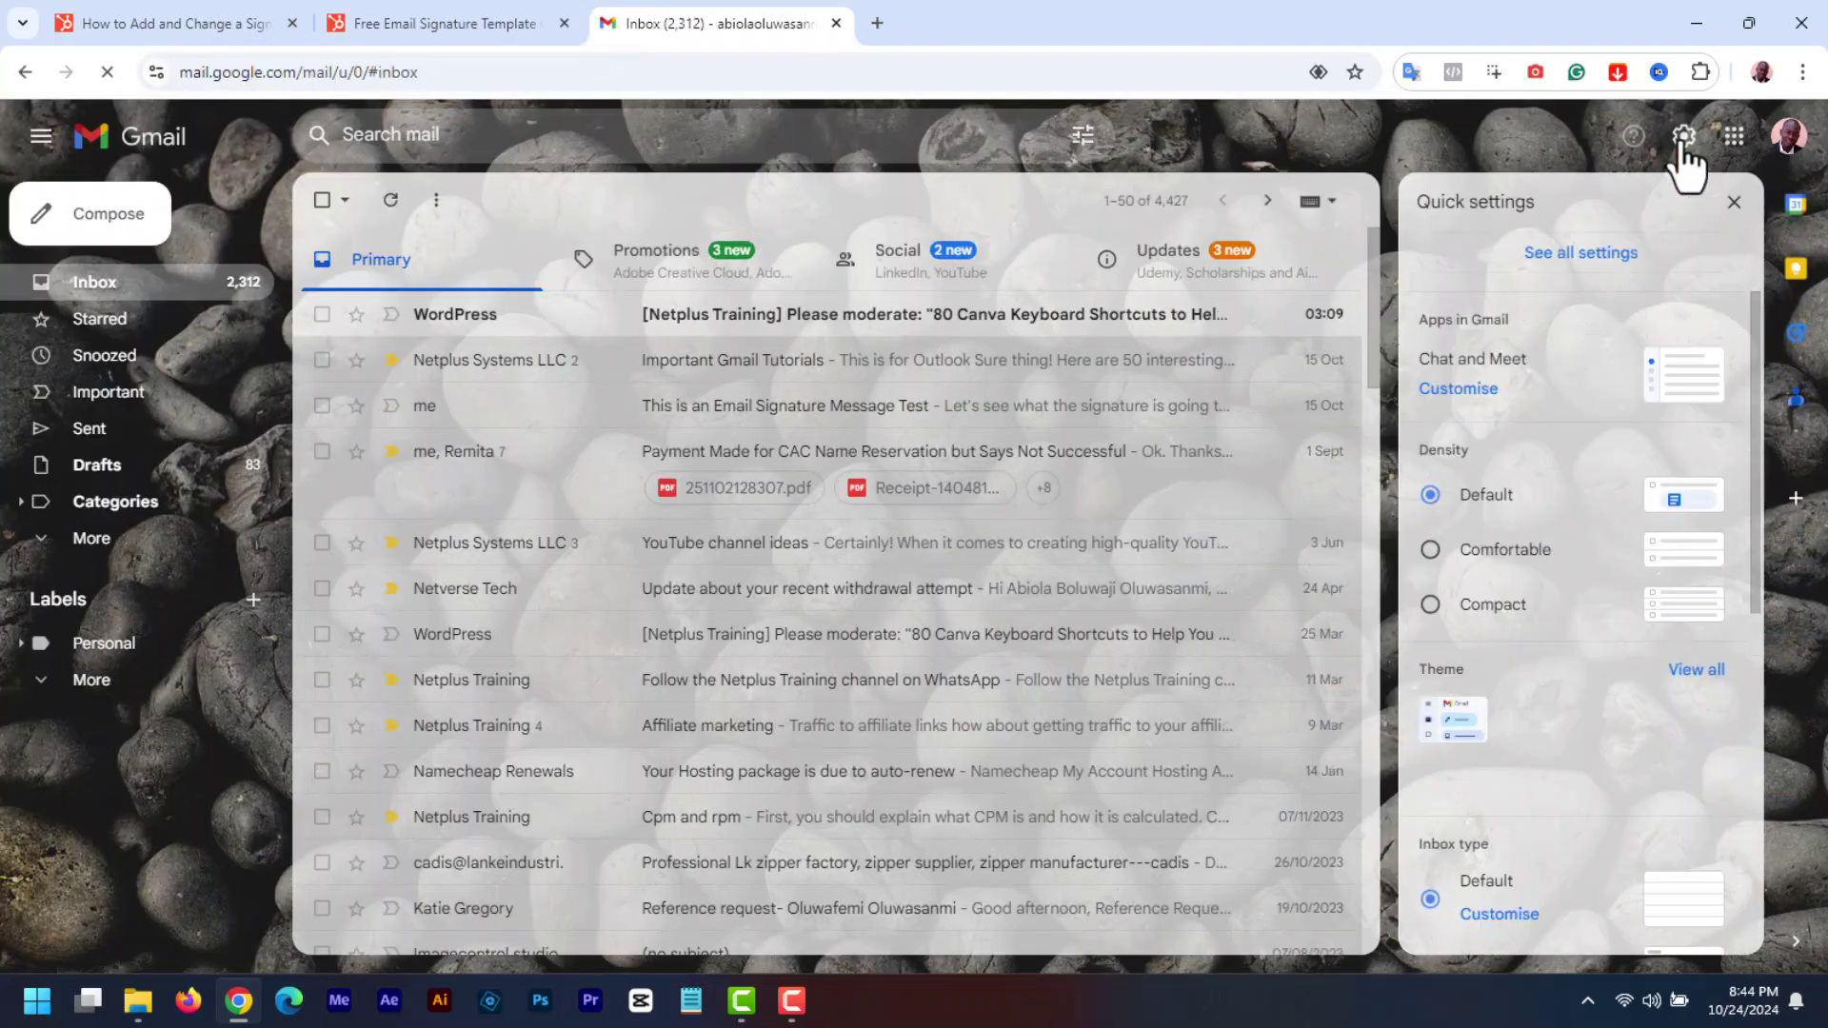
{"action": "left_click", "coordinate": [1569, 260]}
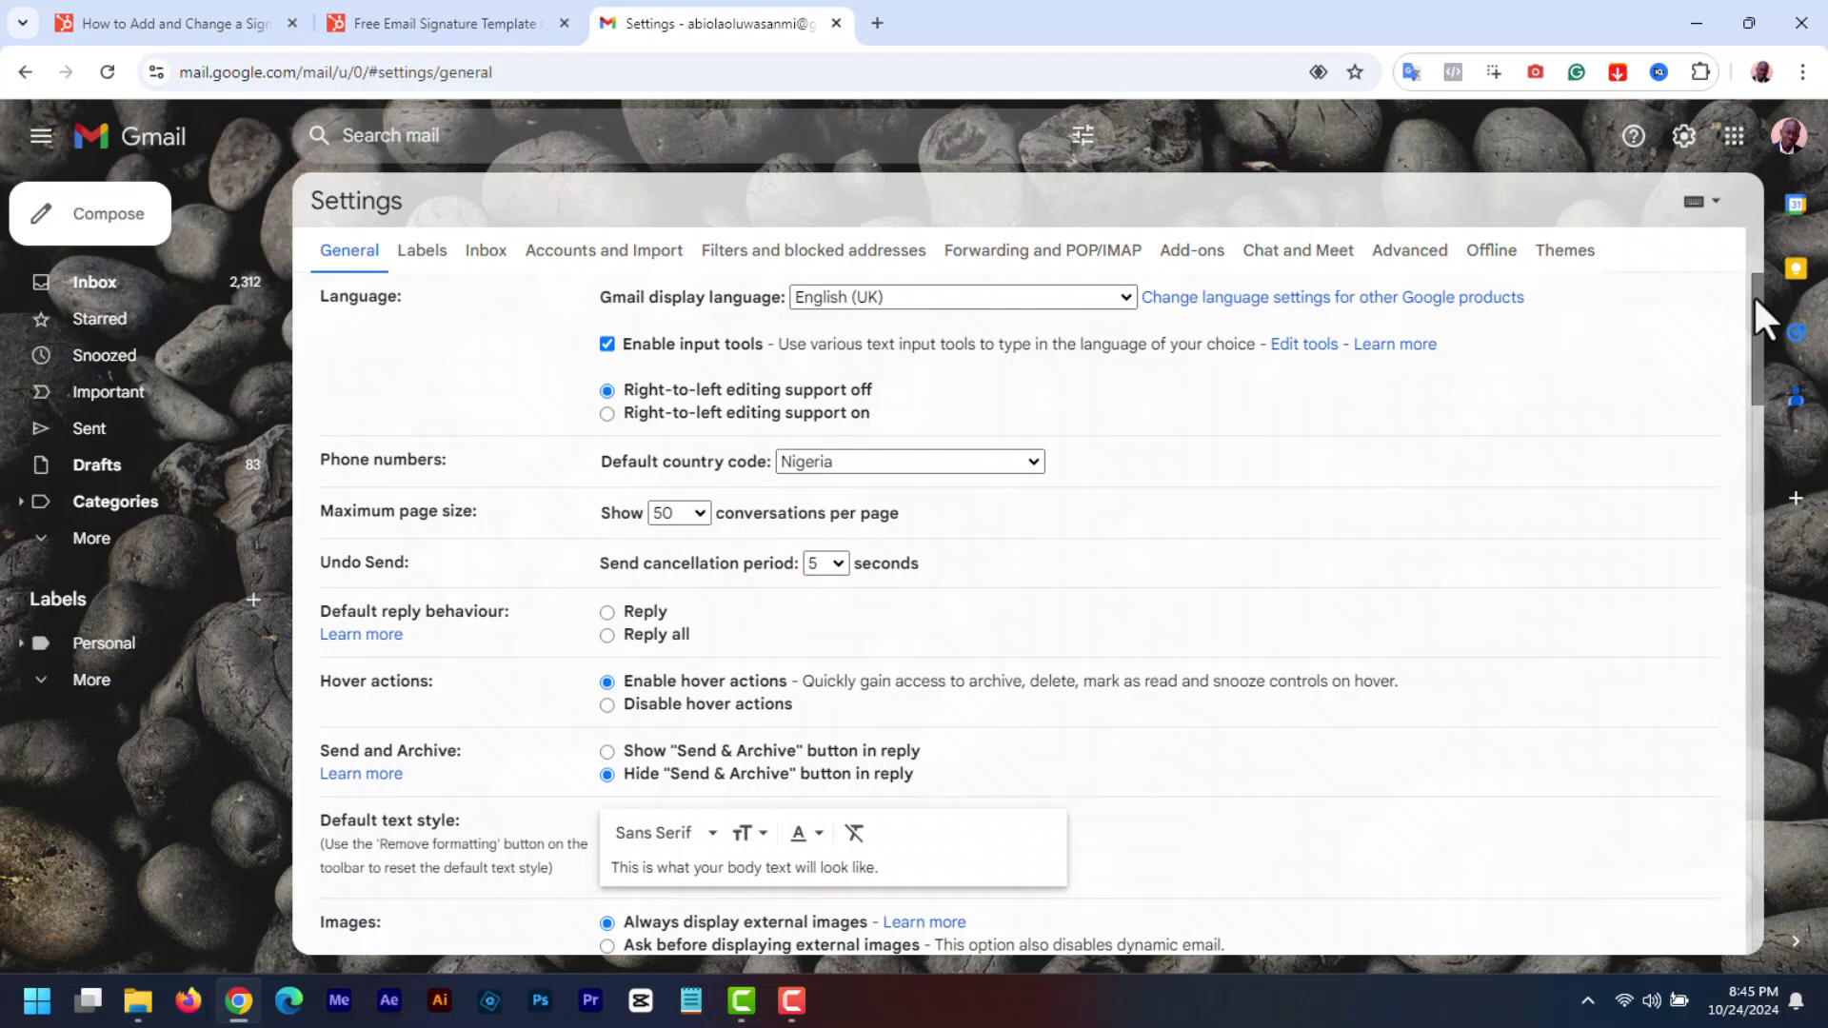
{"action": "left_click_drag", "start_coordinate": [1754, 312], "coordinate": [1737, 722]}
{"action": "scroll", "coordinate": [1643, 693], "scroll_direction": "down", "scroll_amount": 1}
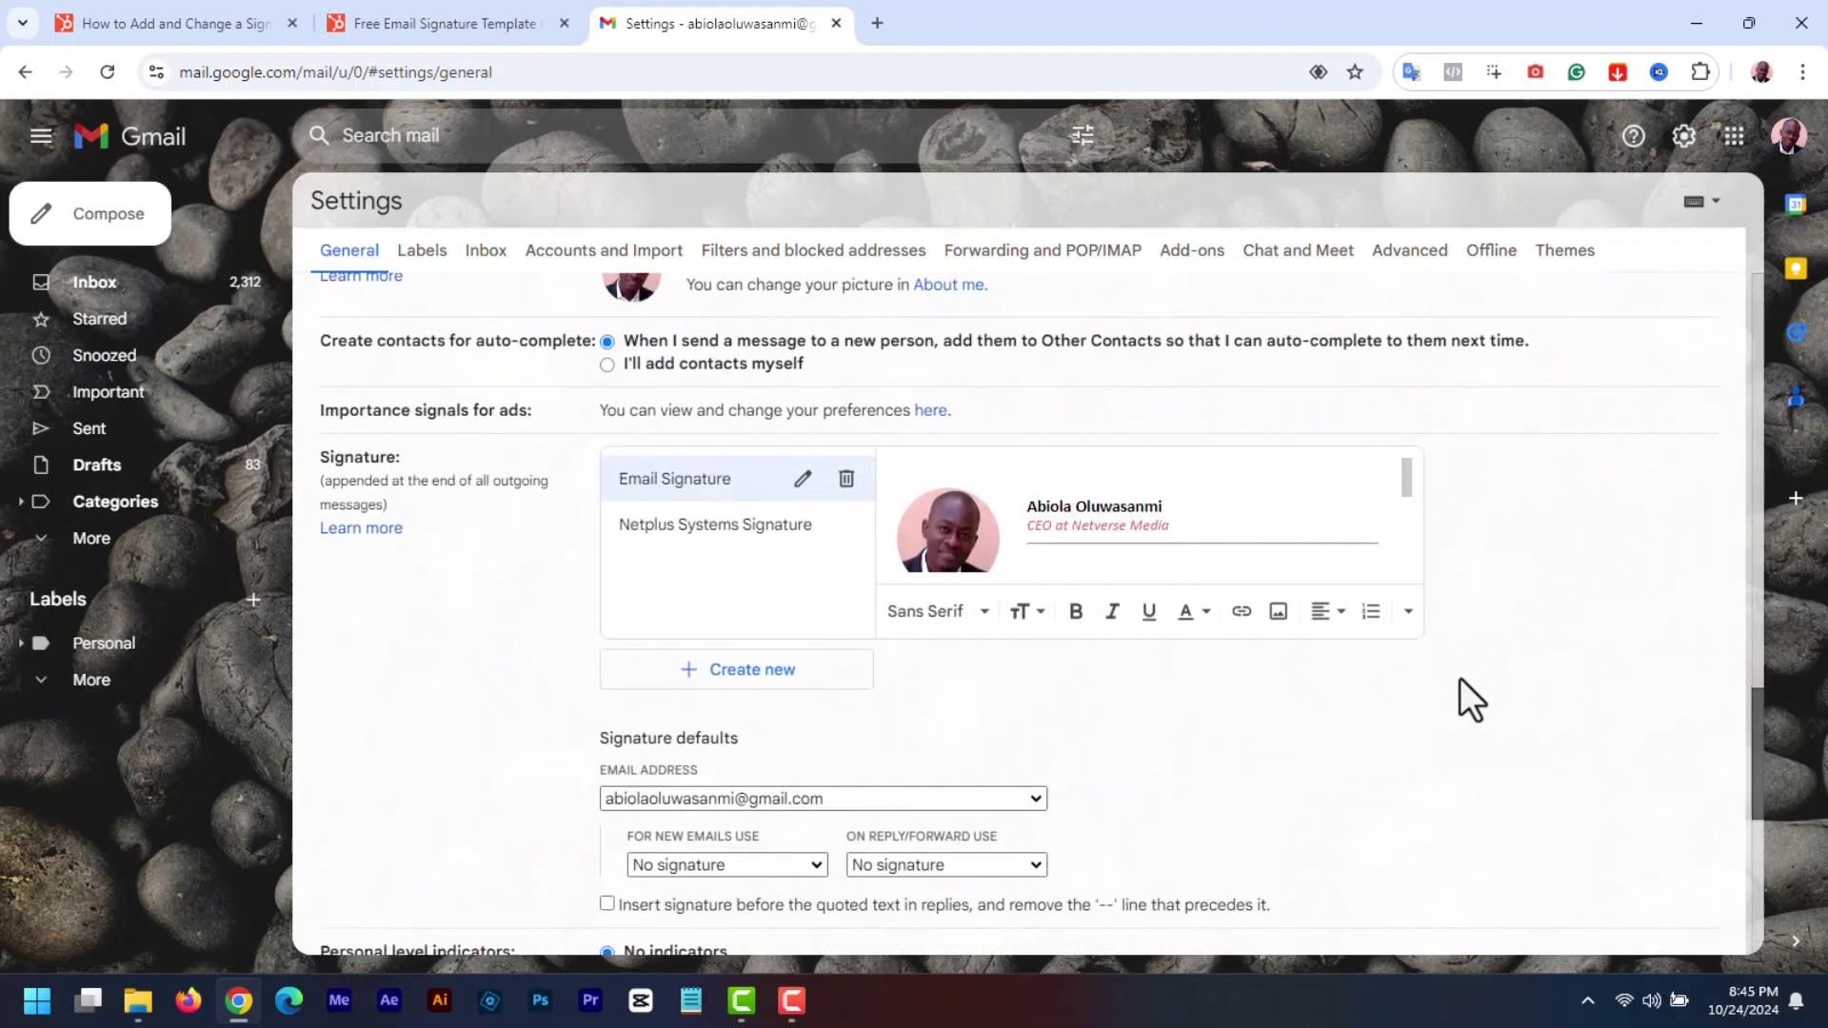
- Create a signature named 'Hubspot Email Signature' and paste the copied HubSpot design into it
{"action": "left_click", "coordinate": [740, 664]}
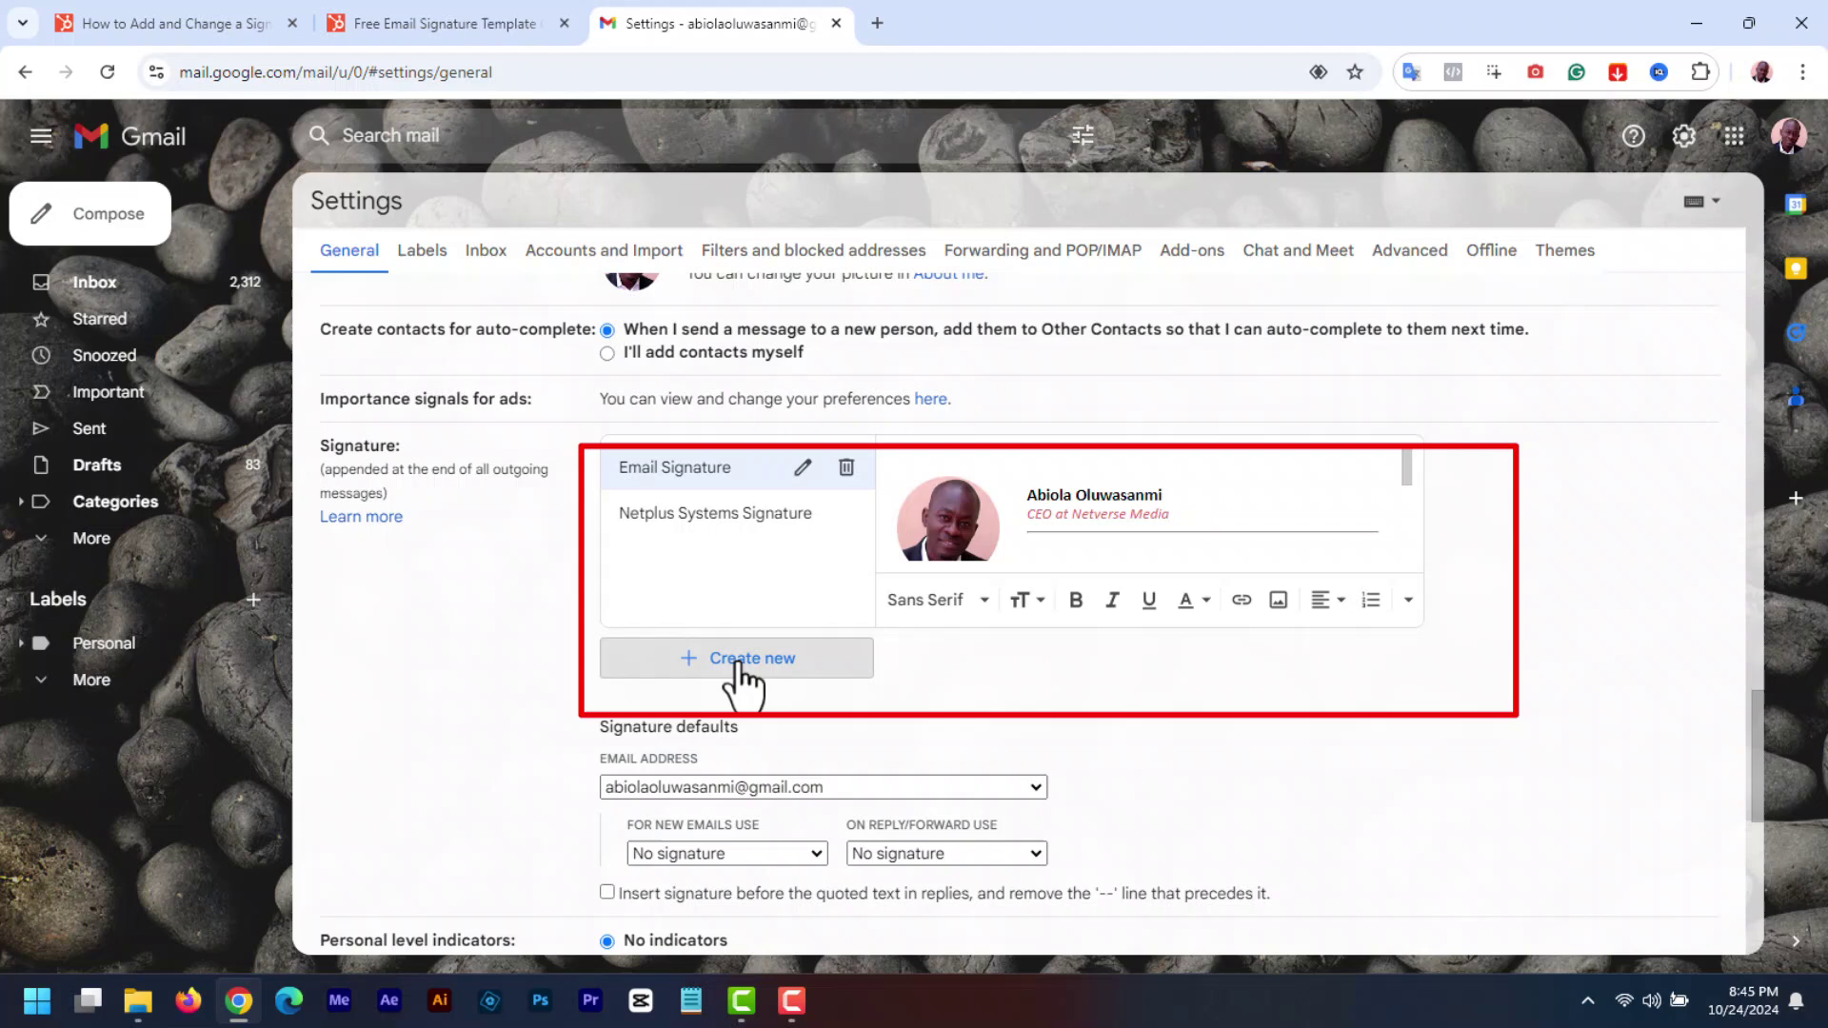
{"action": "left_click", "coordinate": [741, 665]}
{"action": "type", "text": "Hubspot Email"}
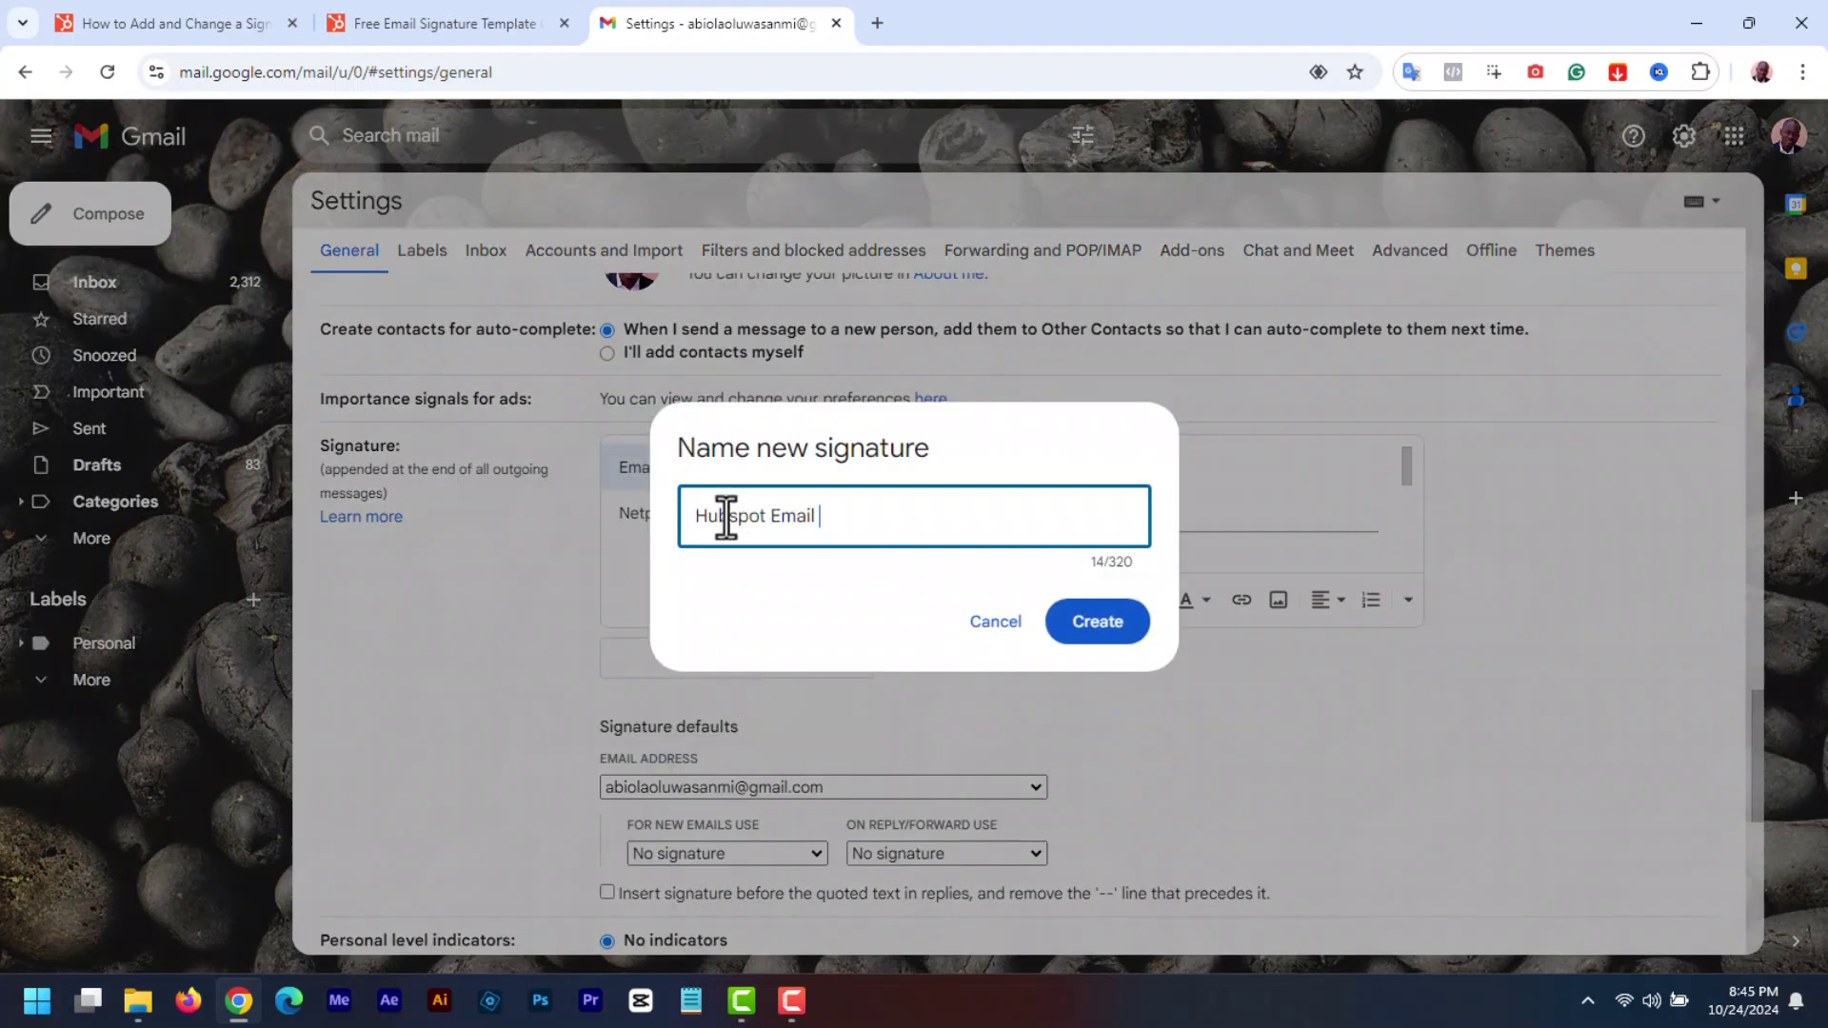
{"action": "type", "text": "Signature"}
{"action": "left_click", "coordinate": [1102, 628]}
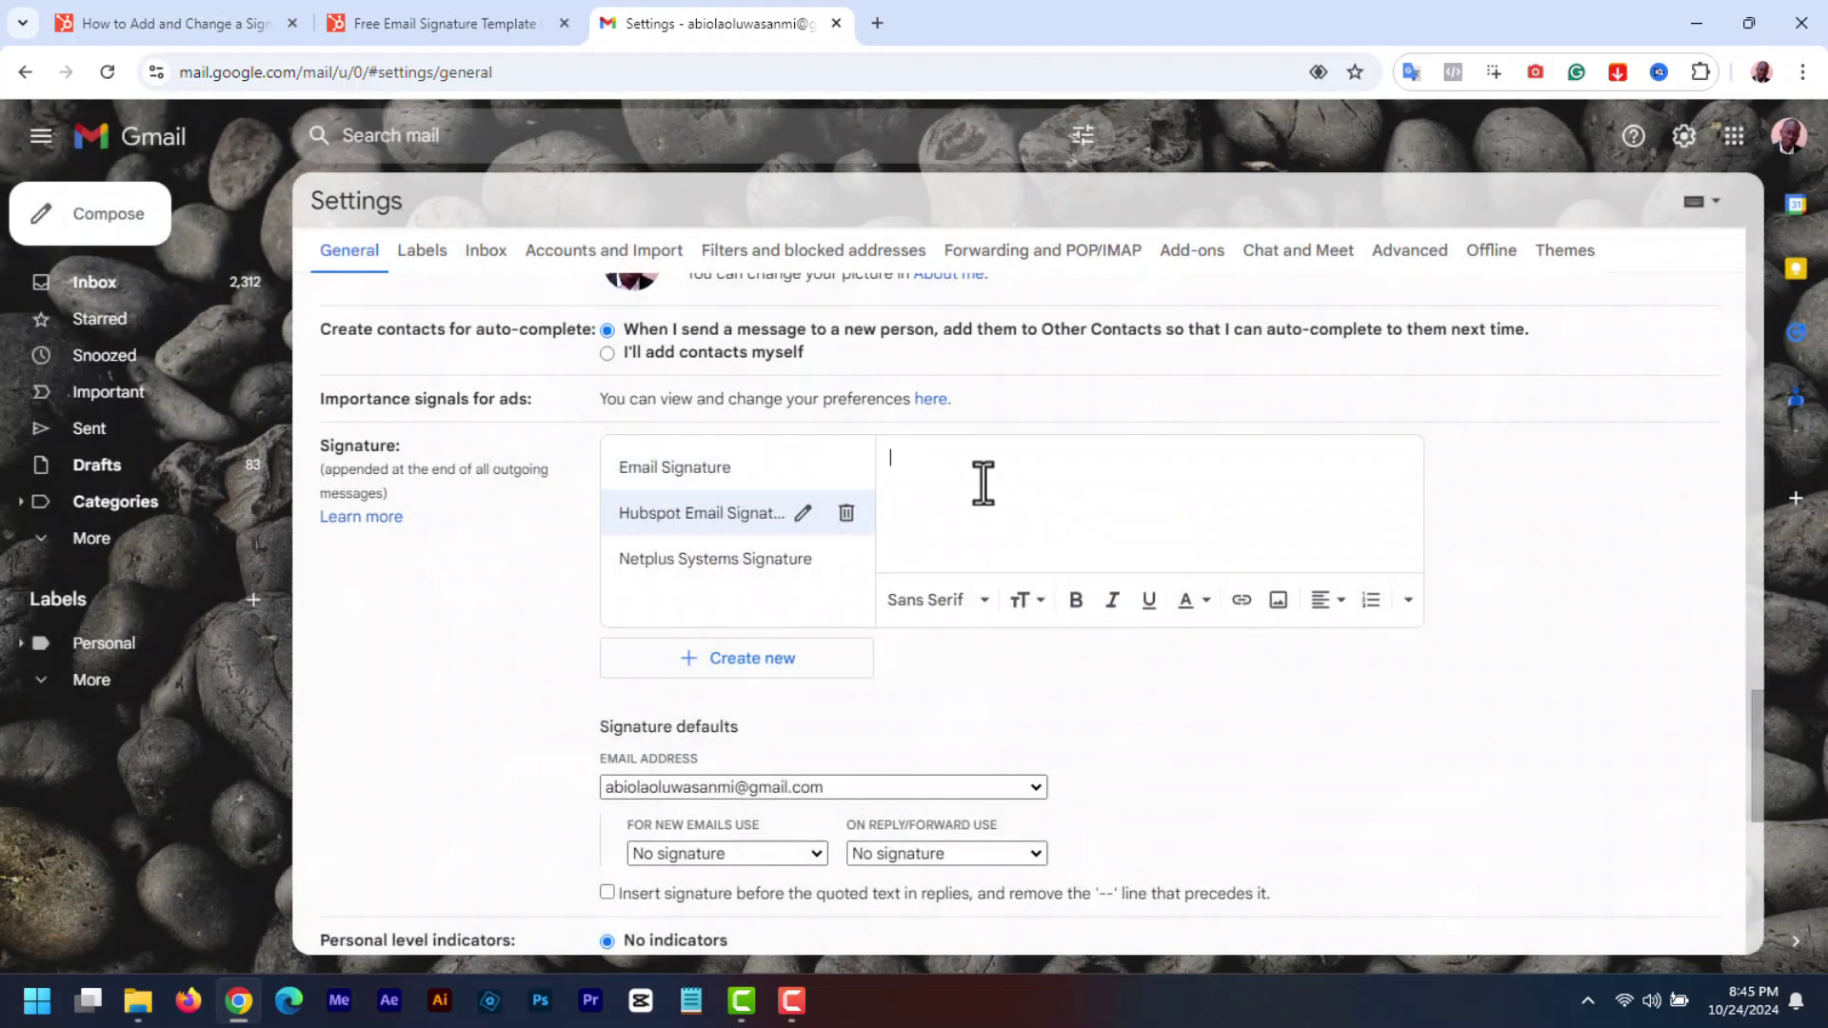
{"action": "key", "text": "ctrl+v"}
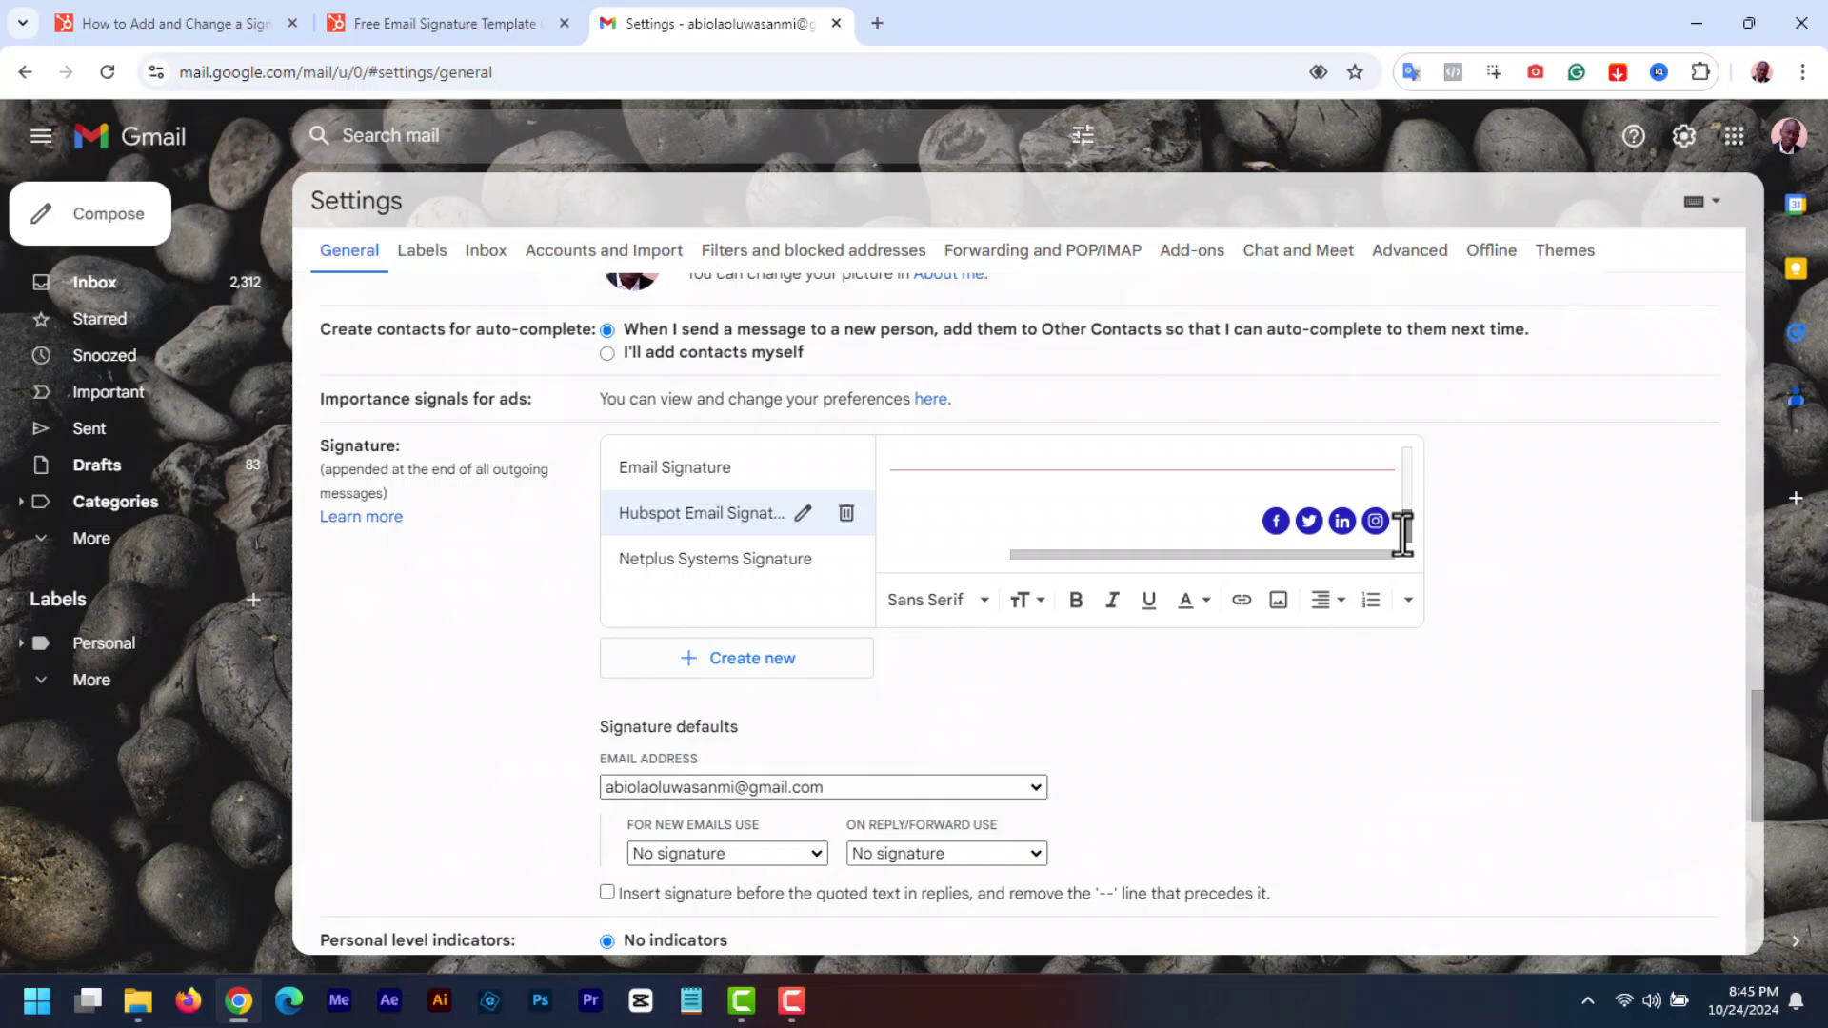
{"action": "scroll", "coordinate": [1403, 534], "scroll_direction": "up", "scroll_amount": 3}
{"action": "scroll", "coordinate": [1403, 477], "scroll_direction": "down", "scroll_amount": 3}
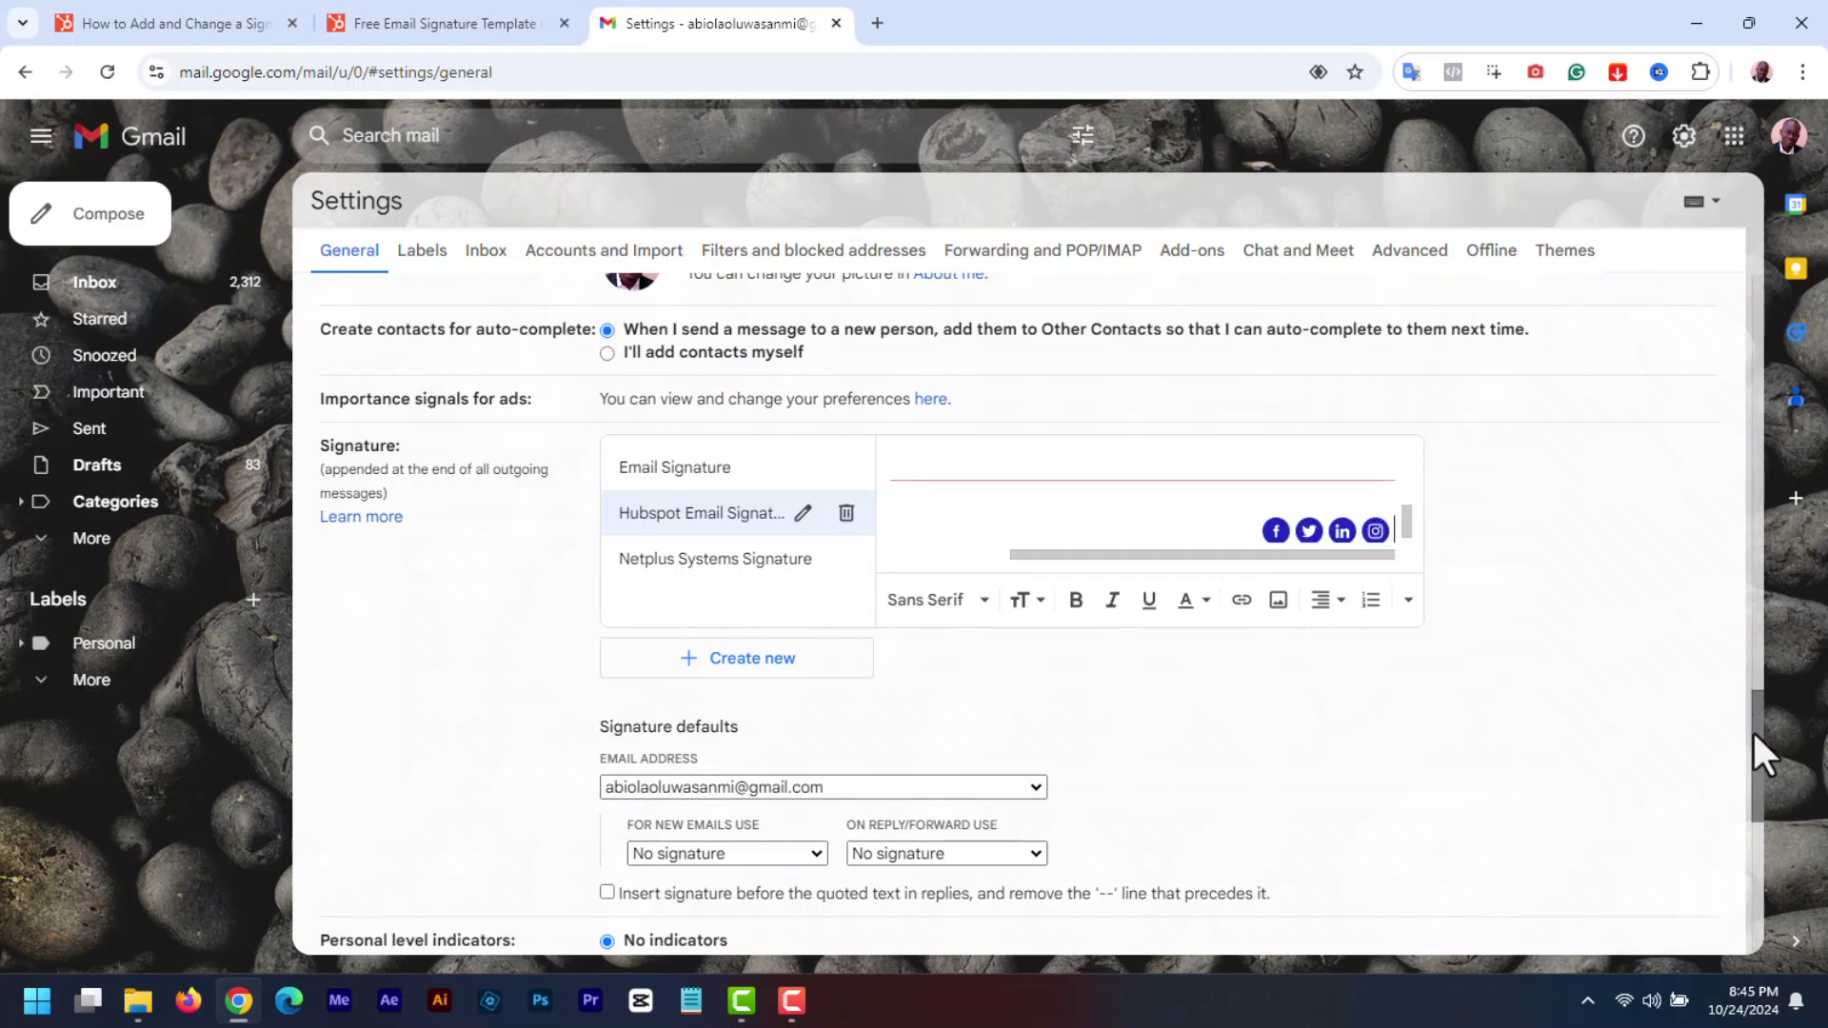
{"action": "left_click_drag", "start_coordinate": [1753, 735], "coordinate": [1758, 802]}
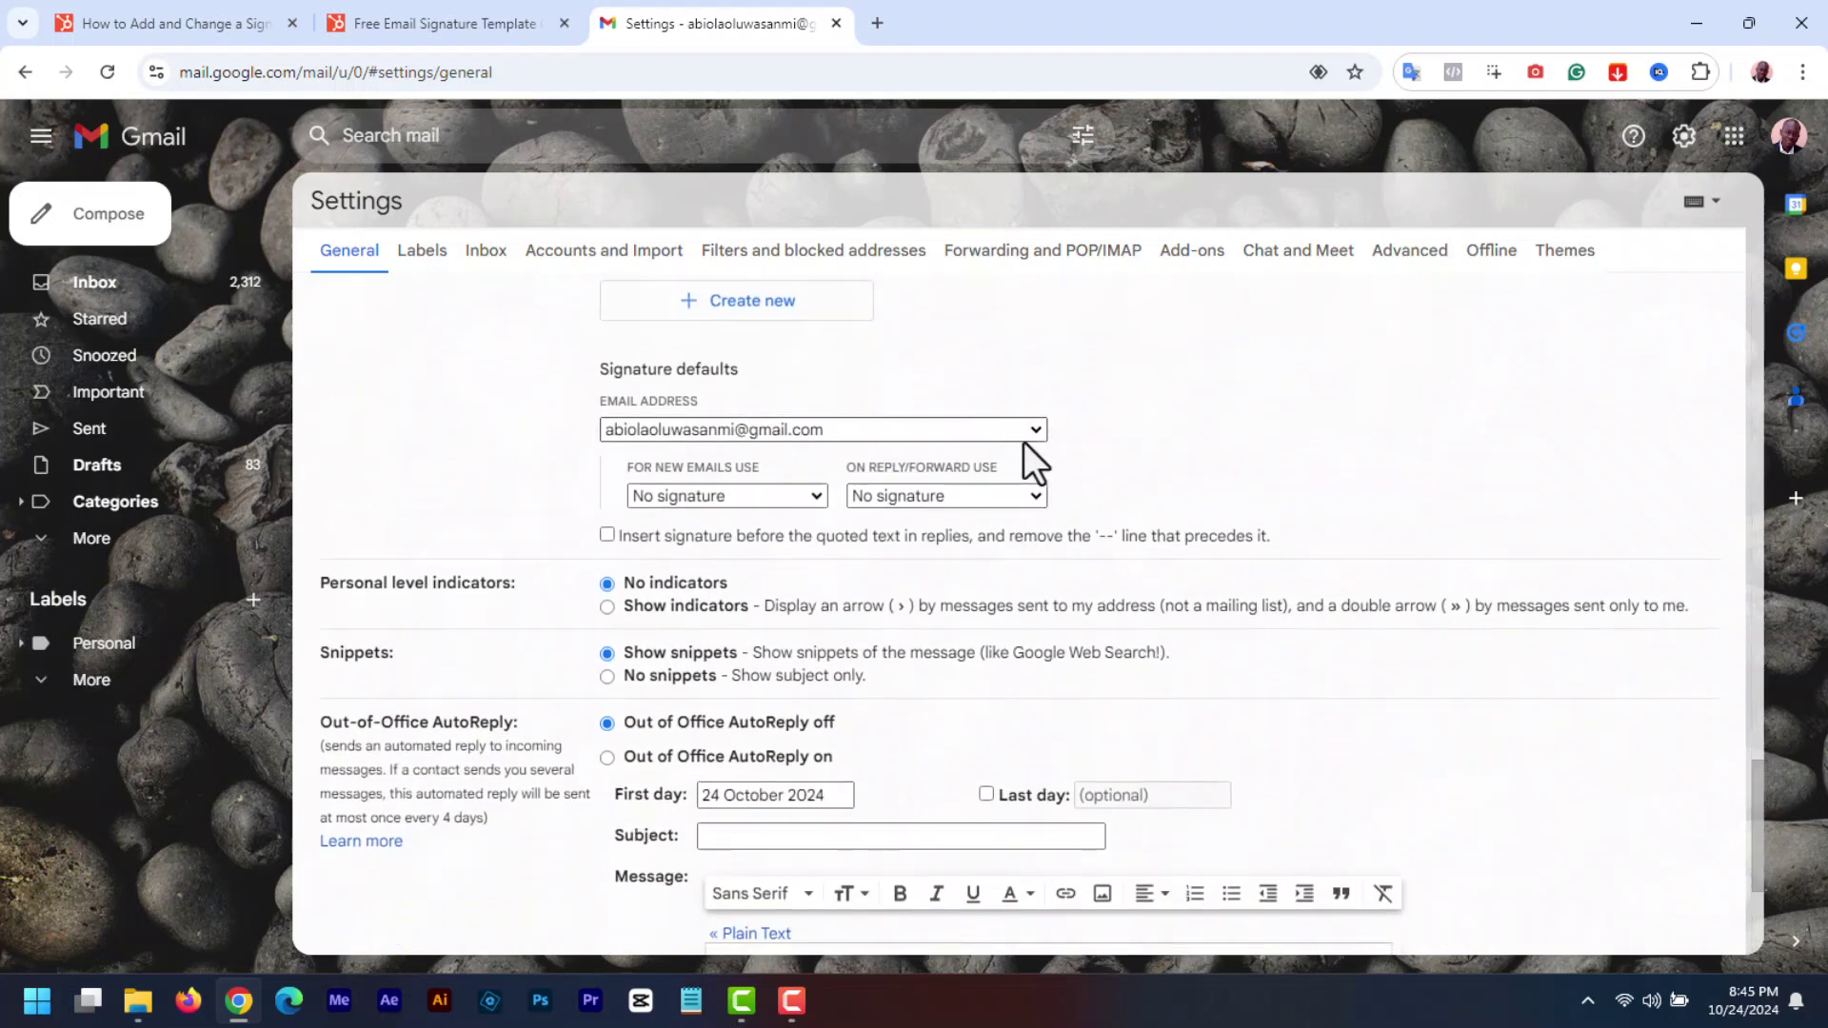
- For the other address, default new emails to Hubspot Email Signature, replies unsigned, and save
{"action": "left_click", "coordinate": [1024, 442]}
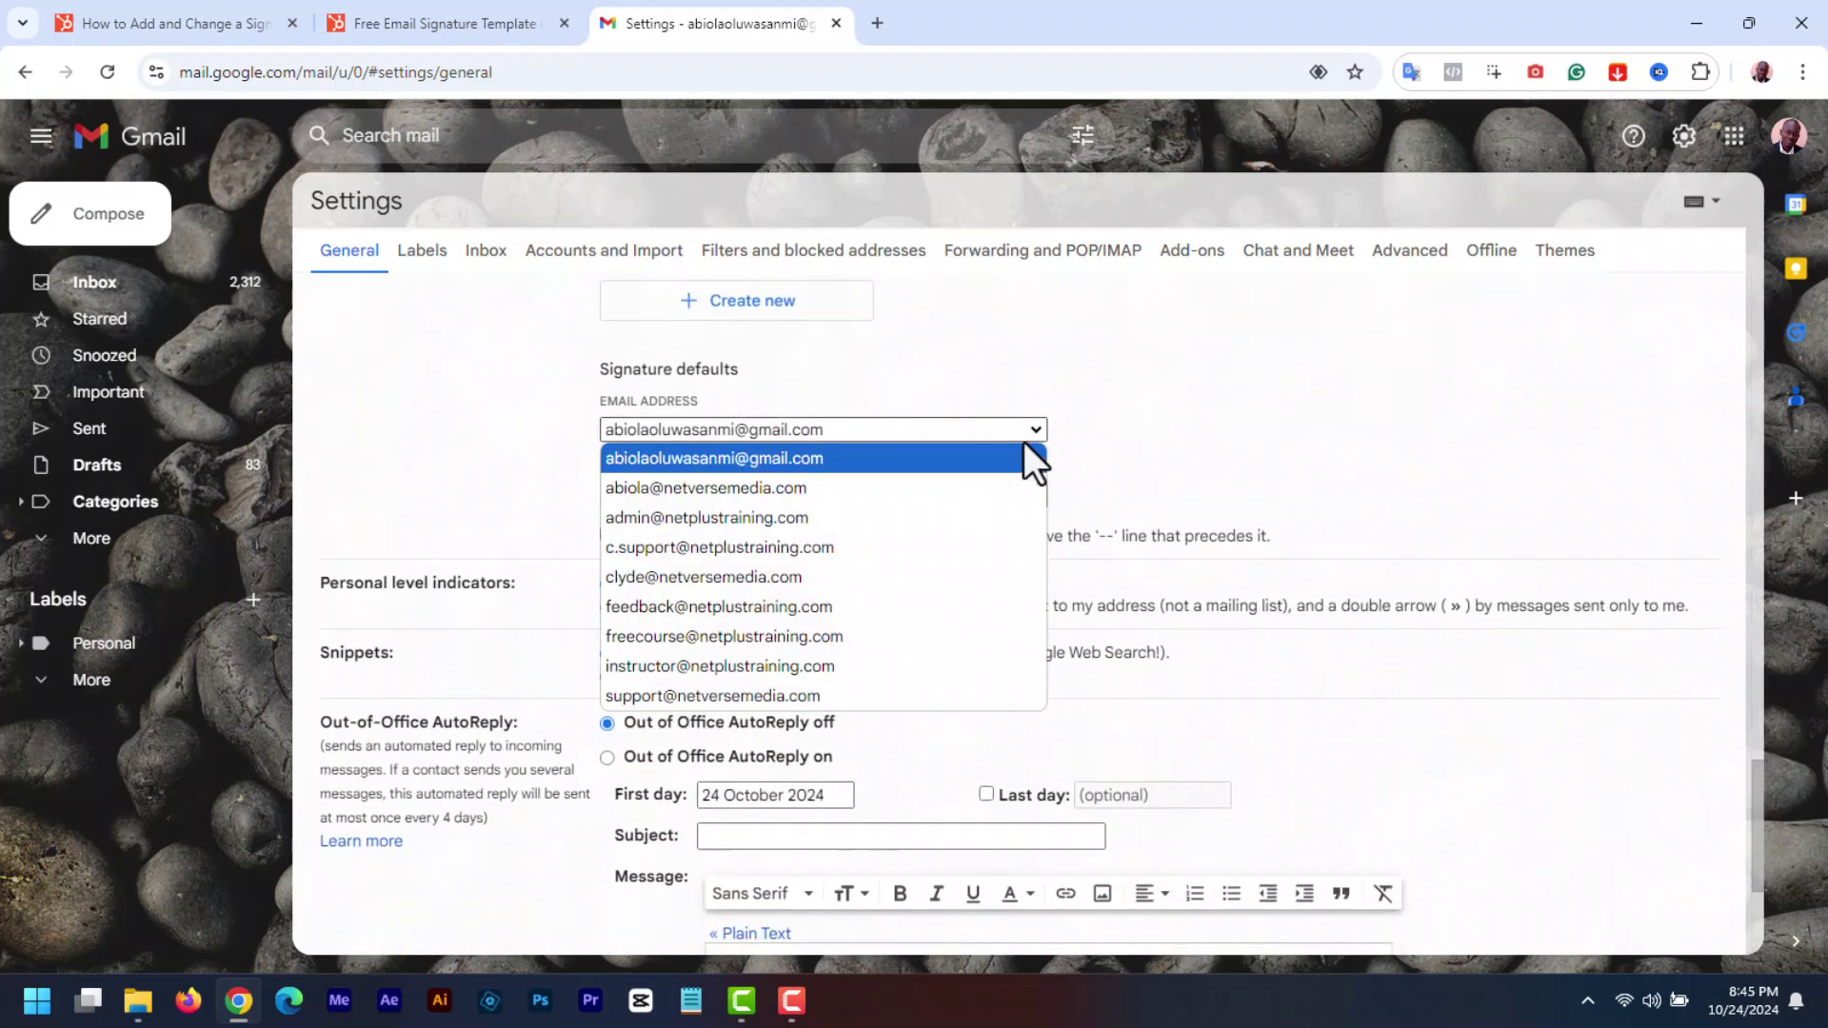
{"action": "left_click", "coordinate": [770, 573]}
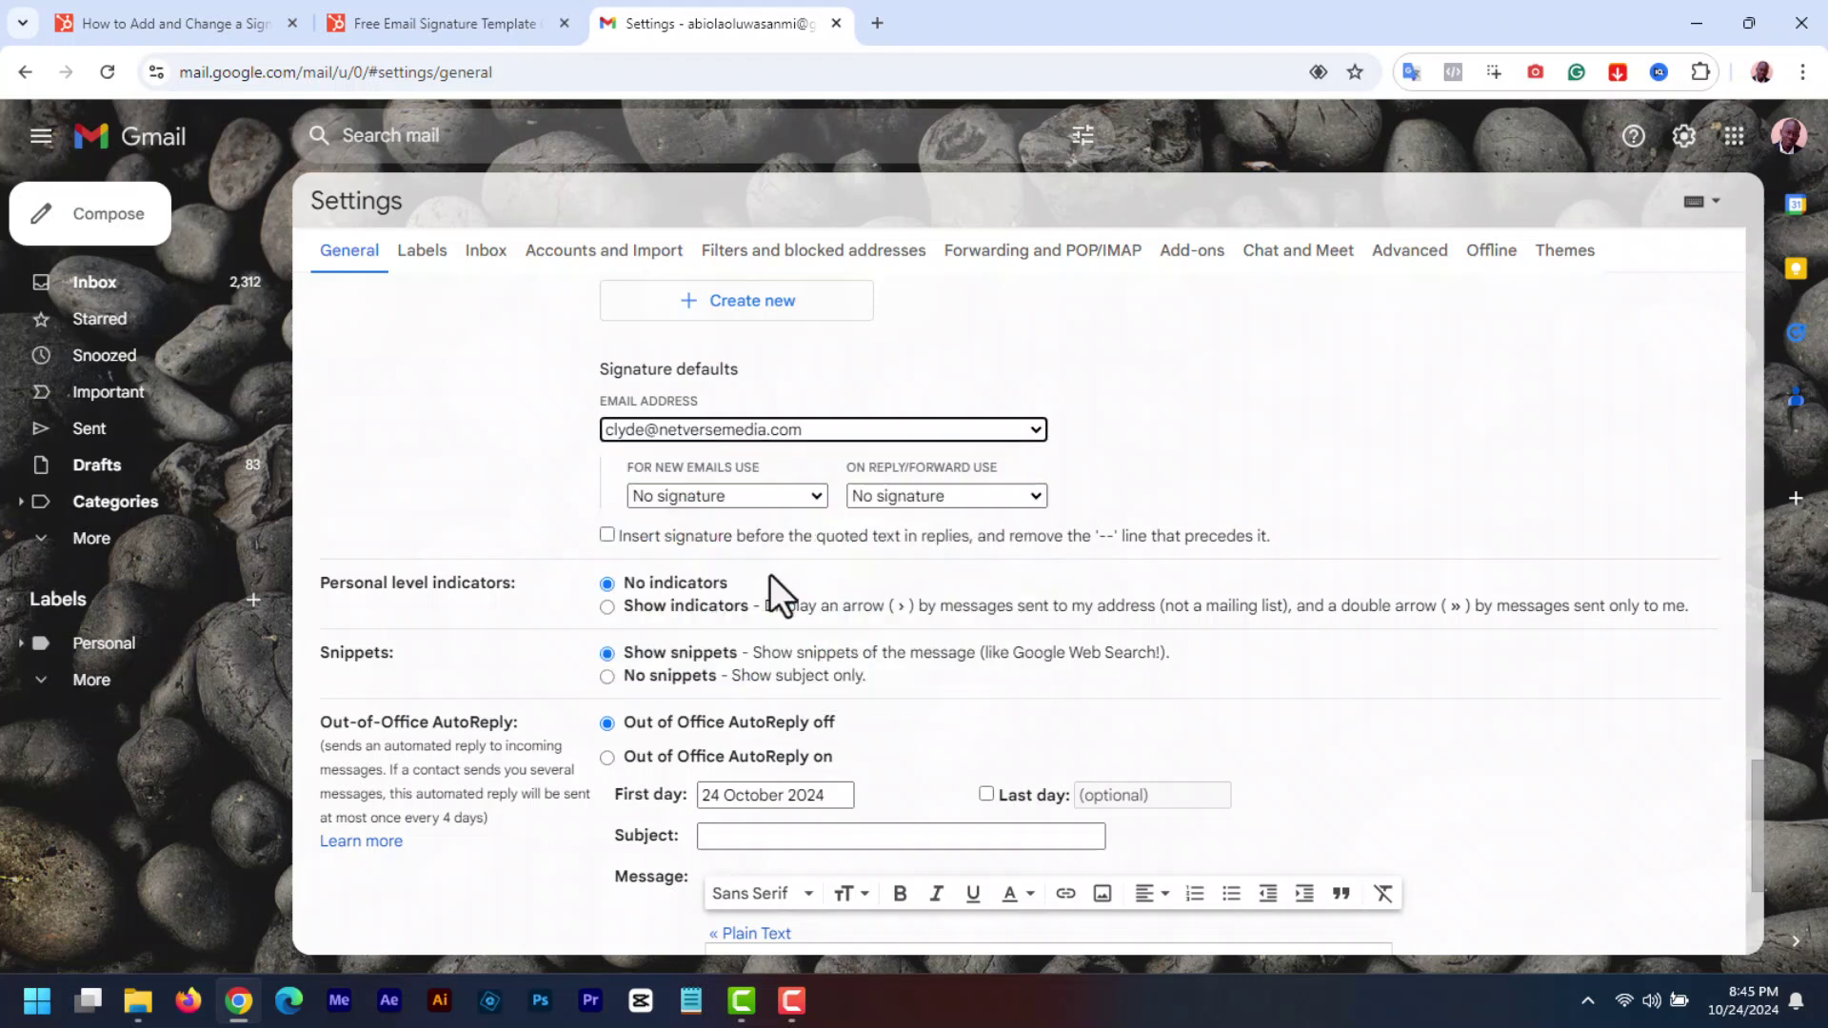
{"action": "left_click", "coordinate": [804, 502]}
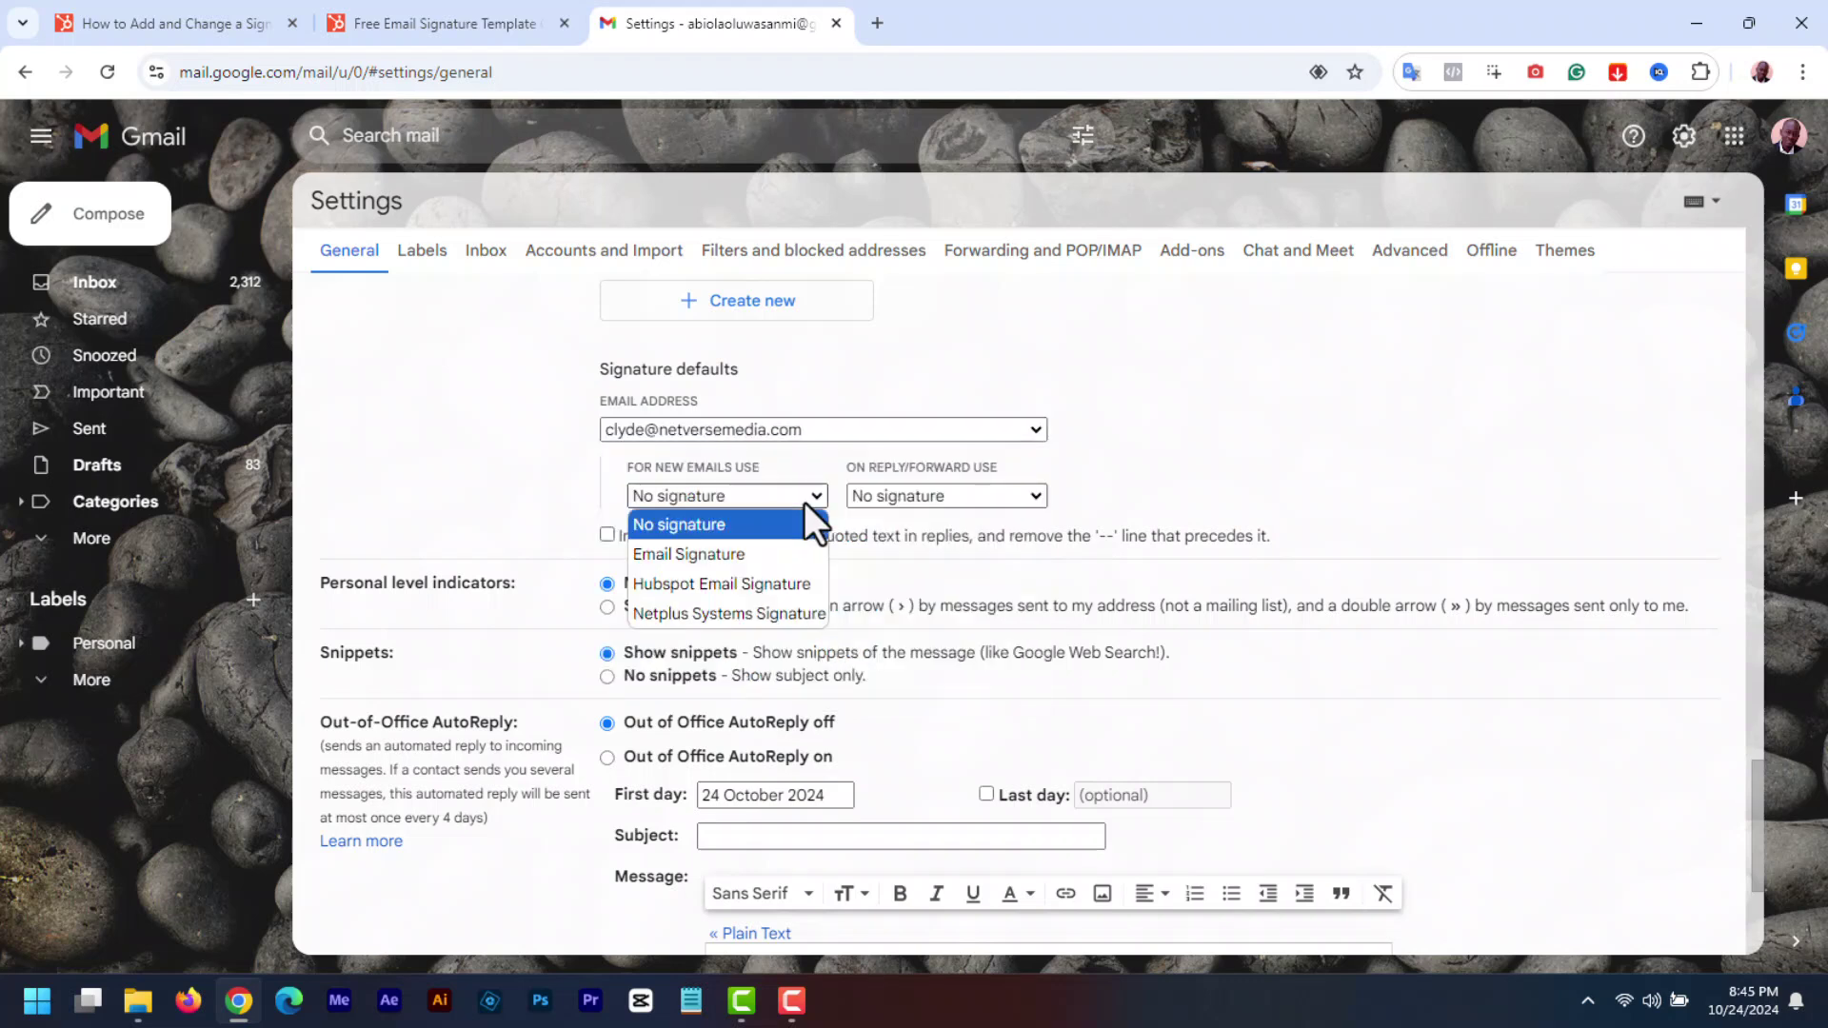
{"action": "left_click", "coordinate": [757, 586]}
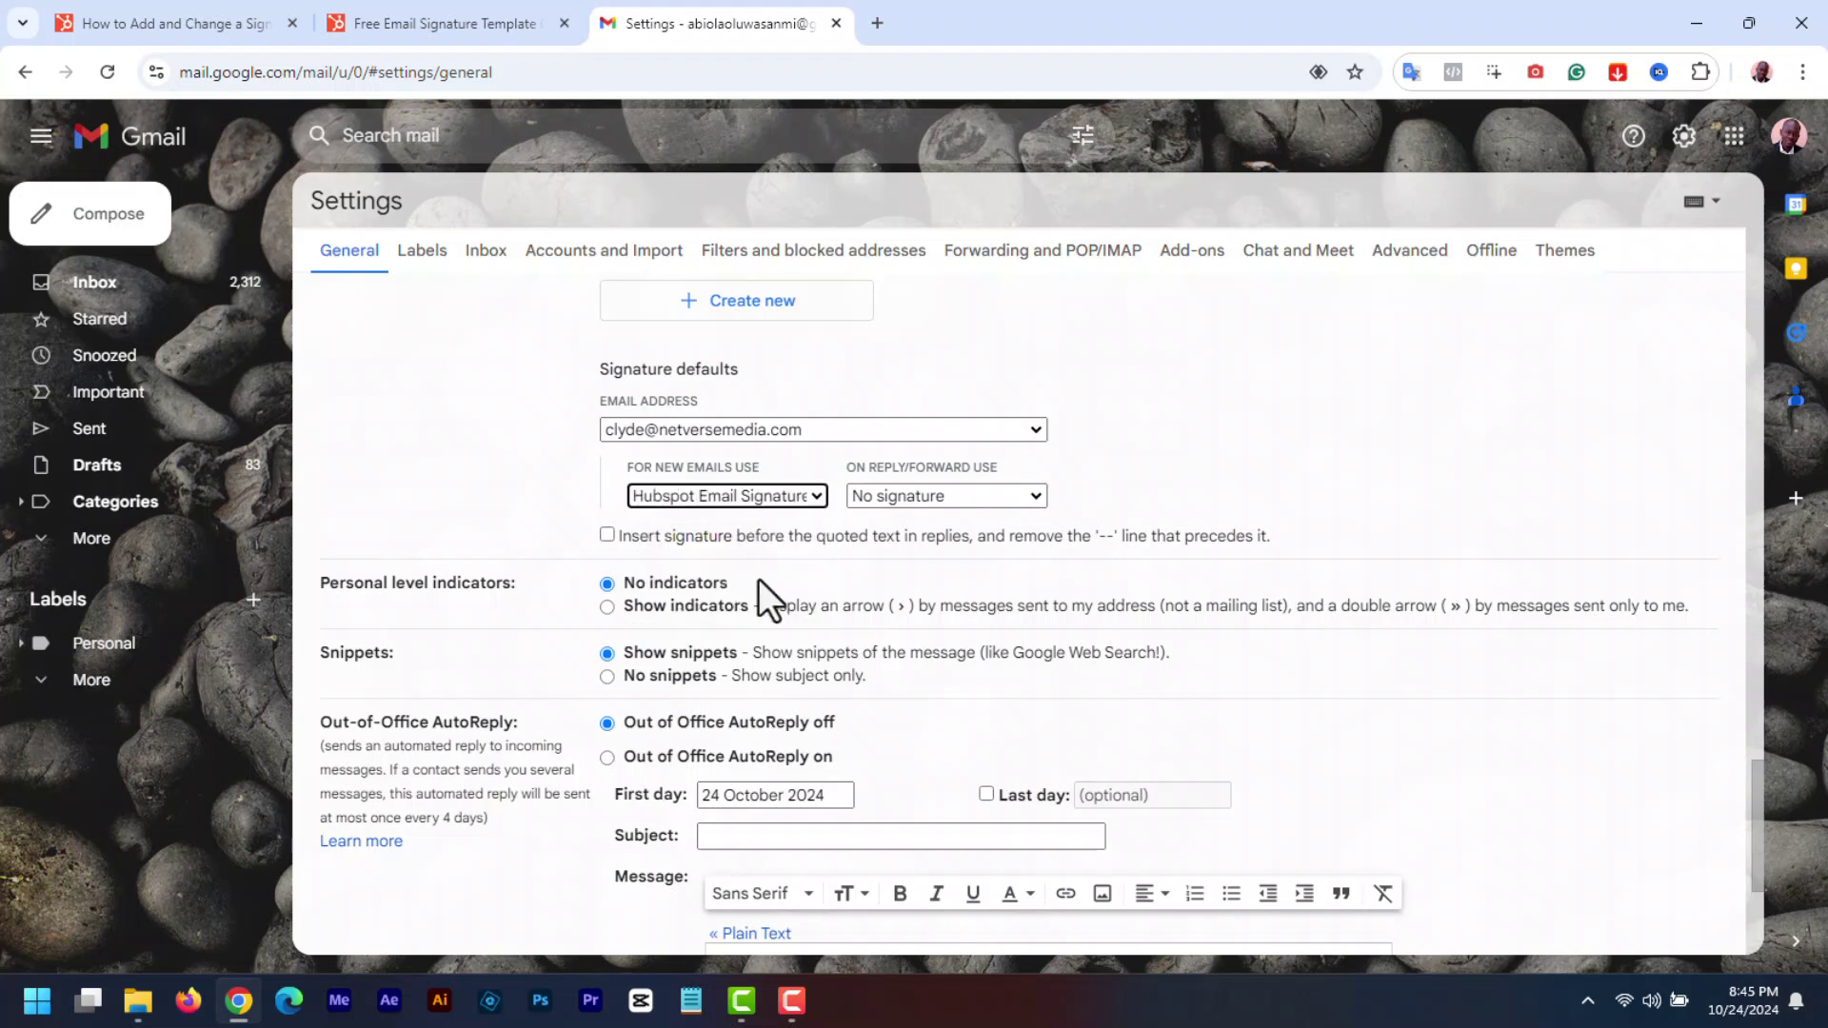
{"action": "left_click", "coordinate": [981, 501]}
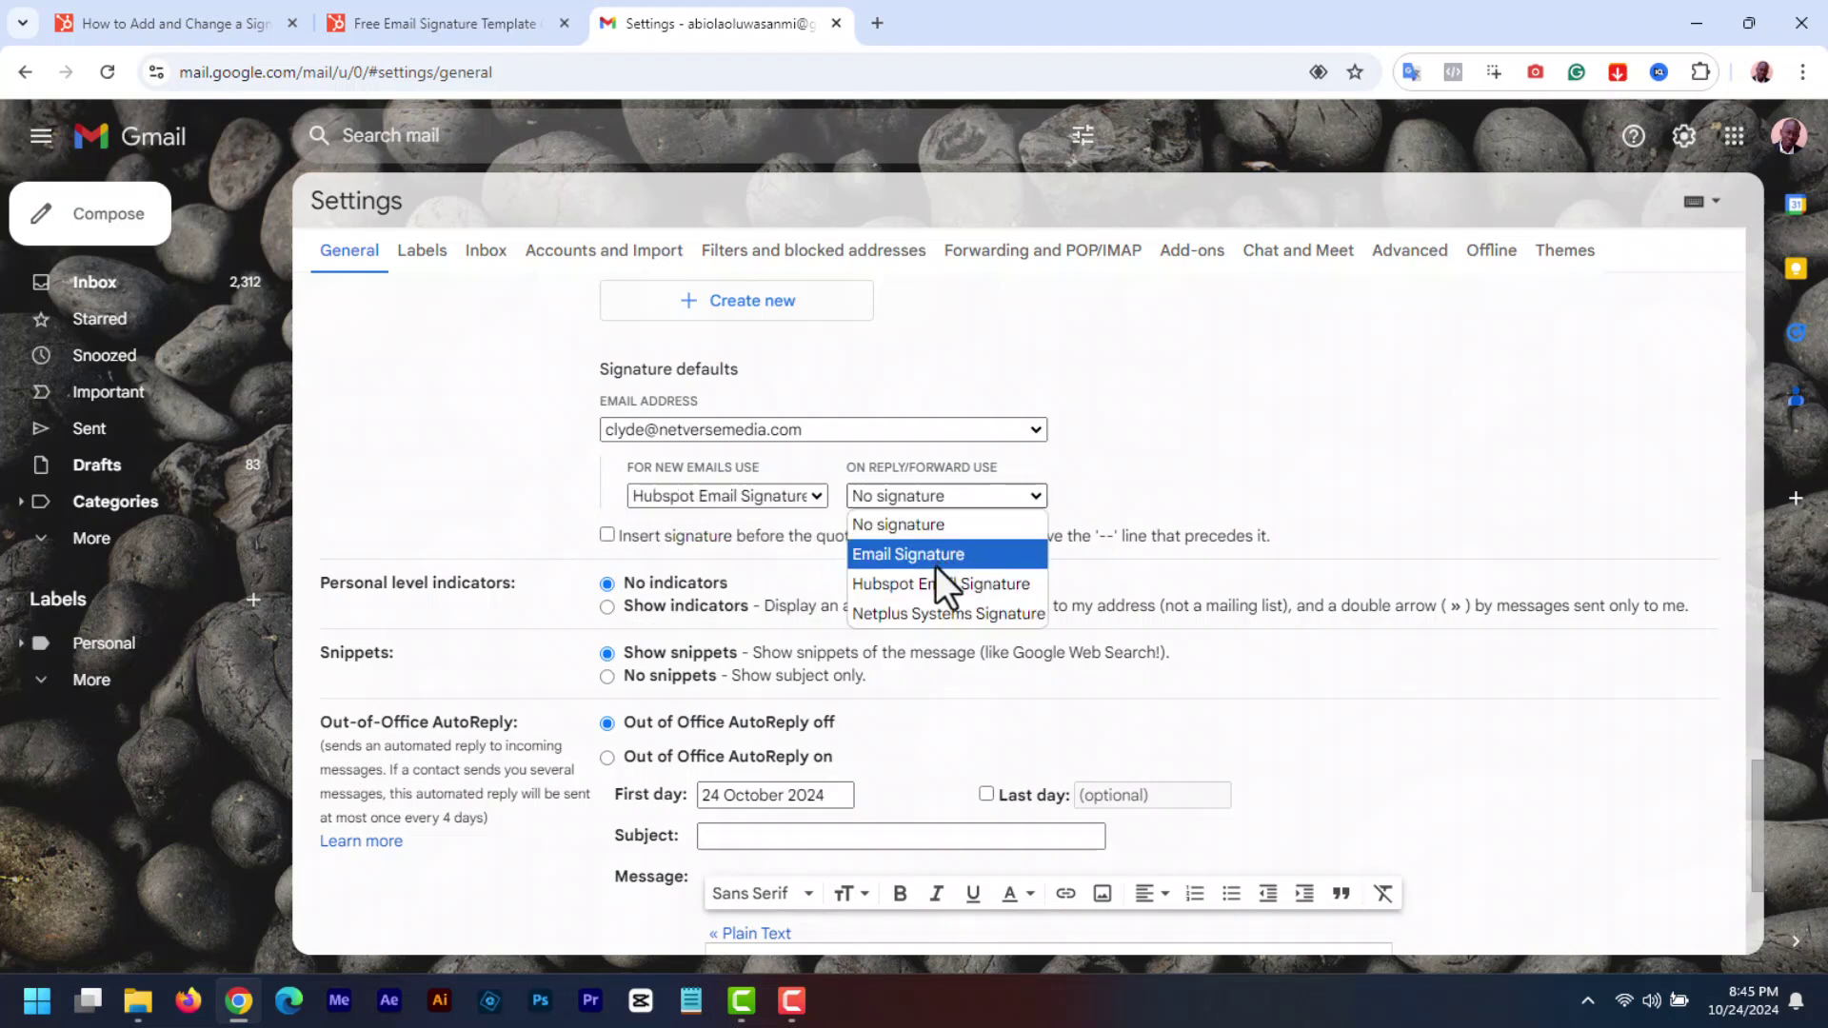
{"action": "left_click", "coordinate": [938, 526]}
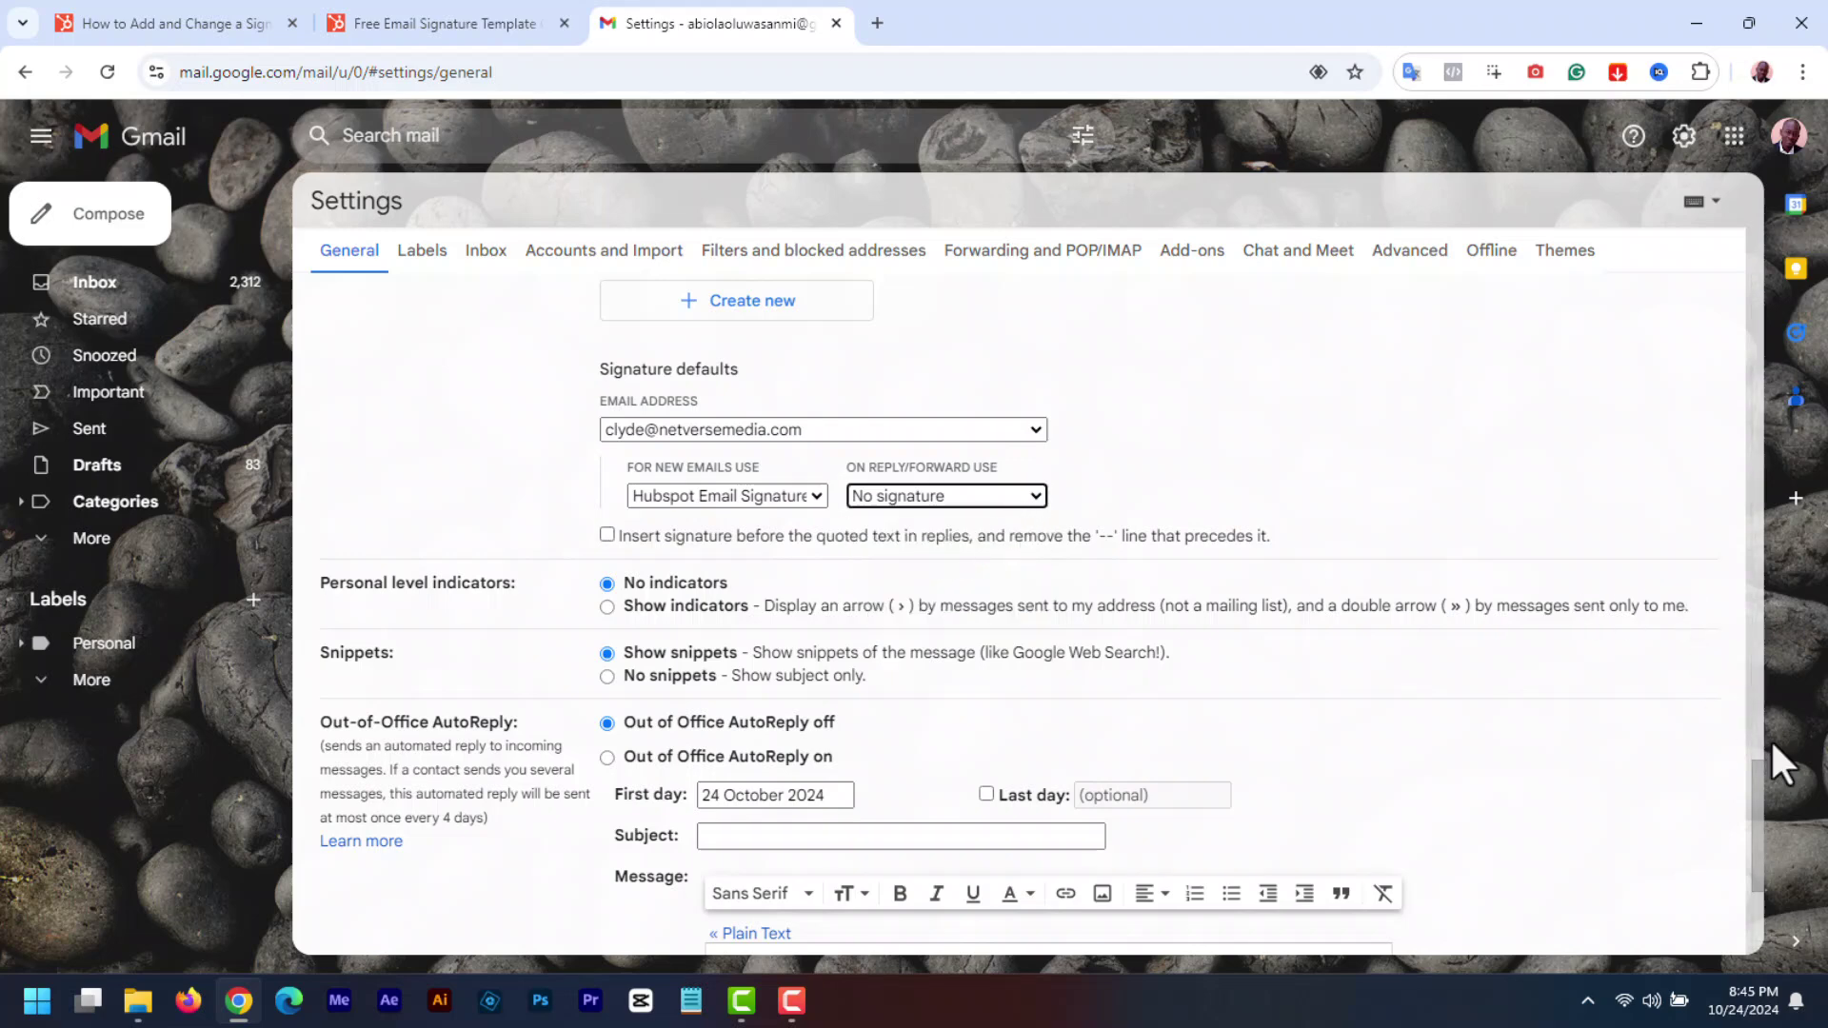
{"action": "left_click_drag", "start_coordinate": [1752, 795], "coordinate": [1759, 865]}
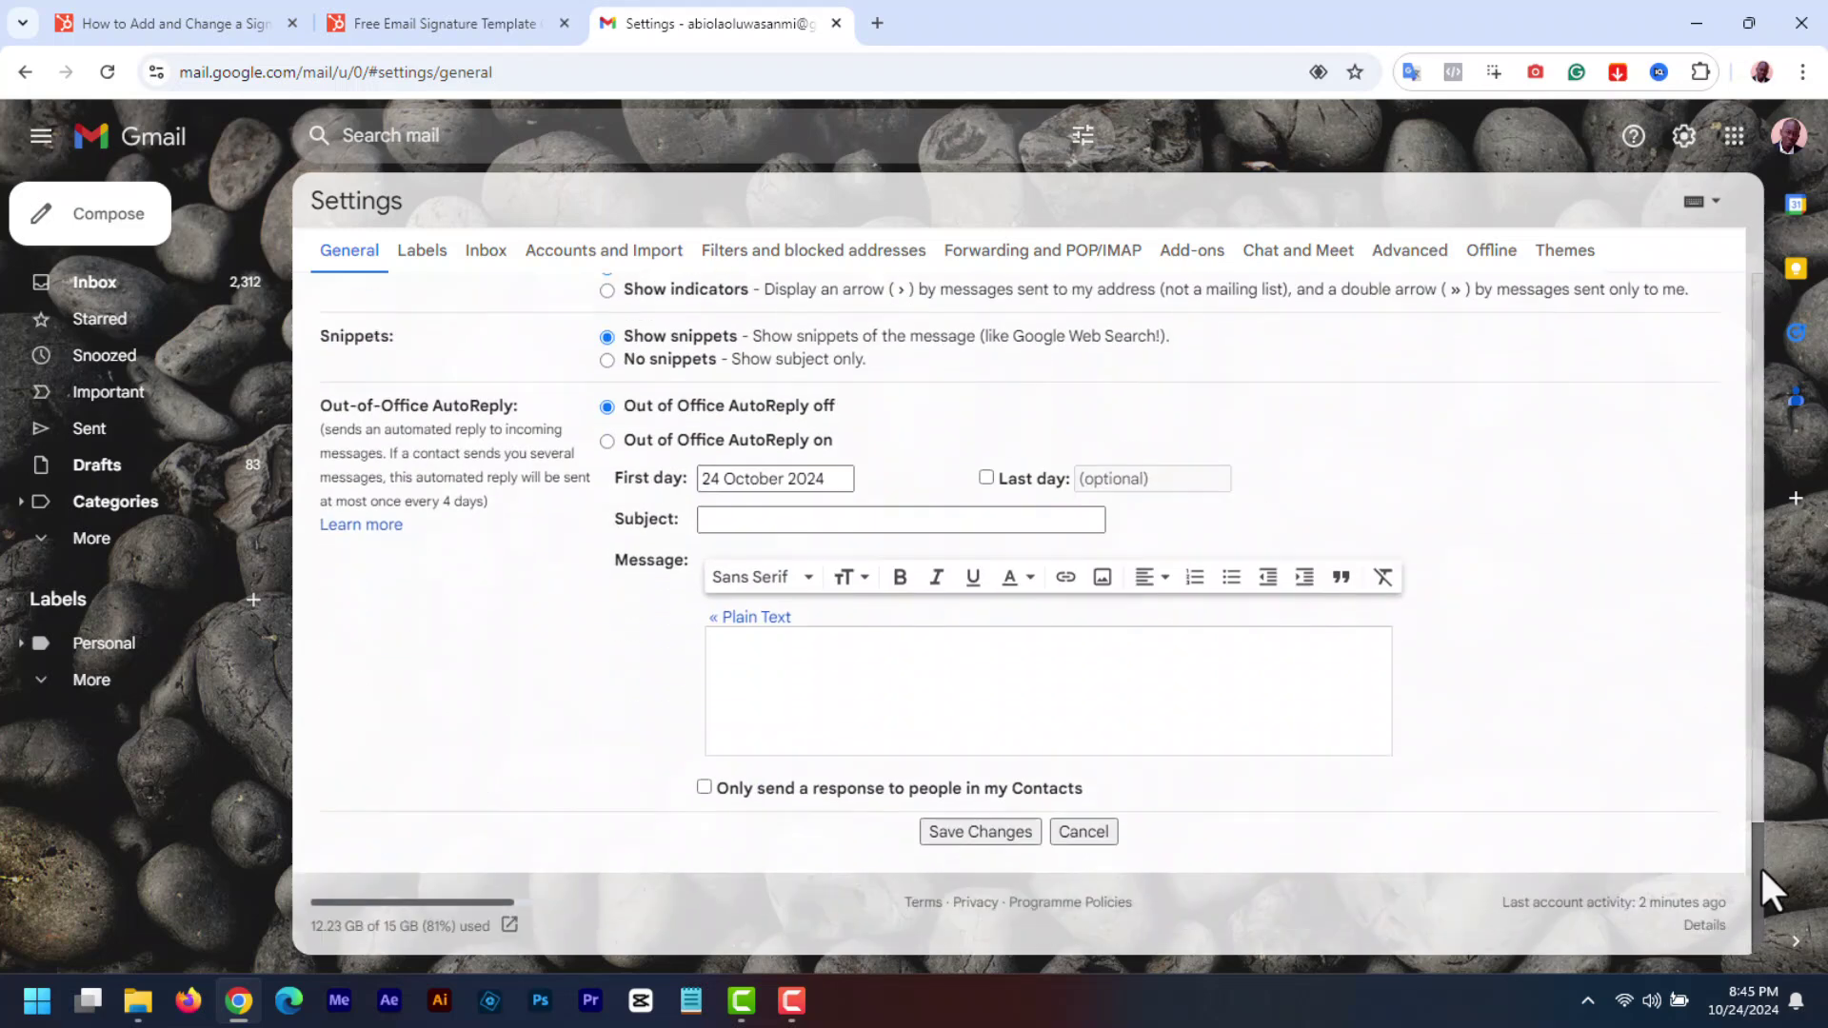
{"action": "left_click", "coordinate": [972, 835]}
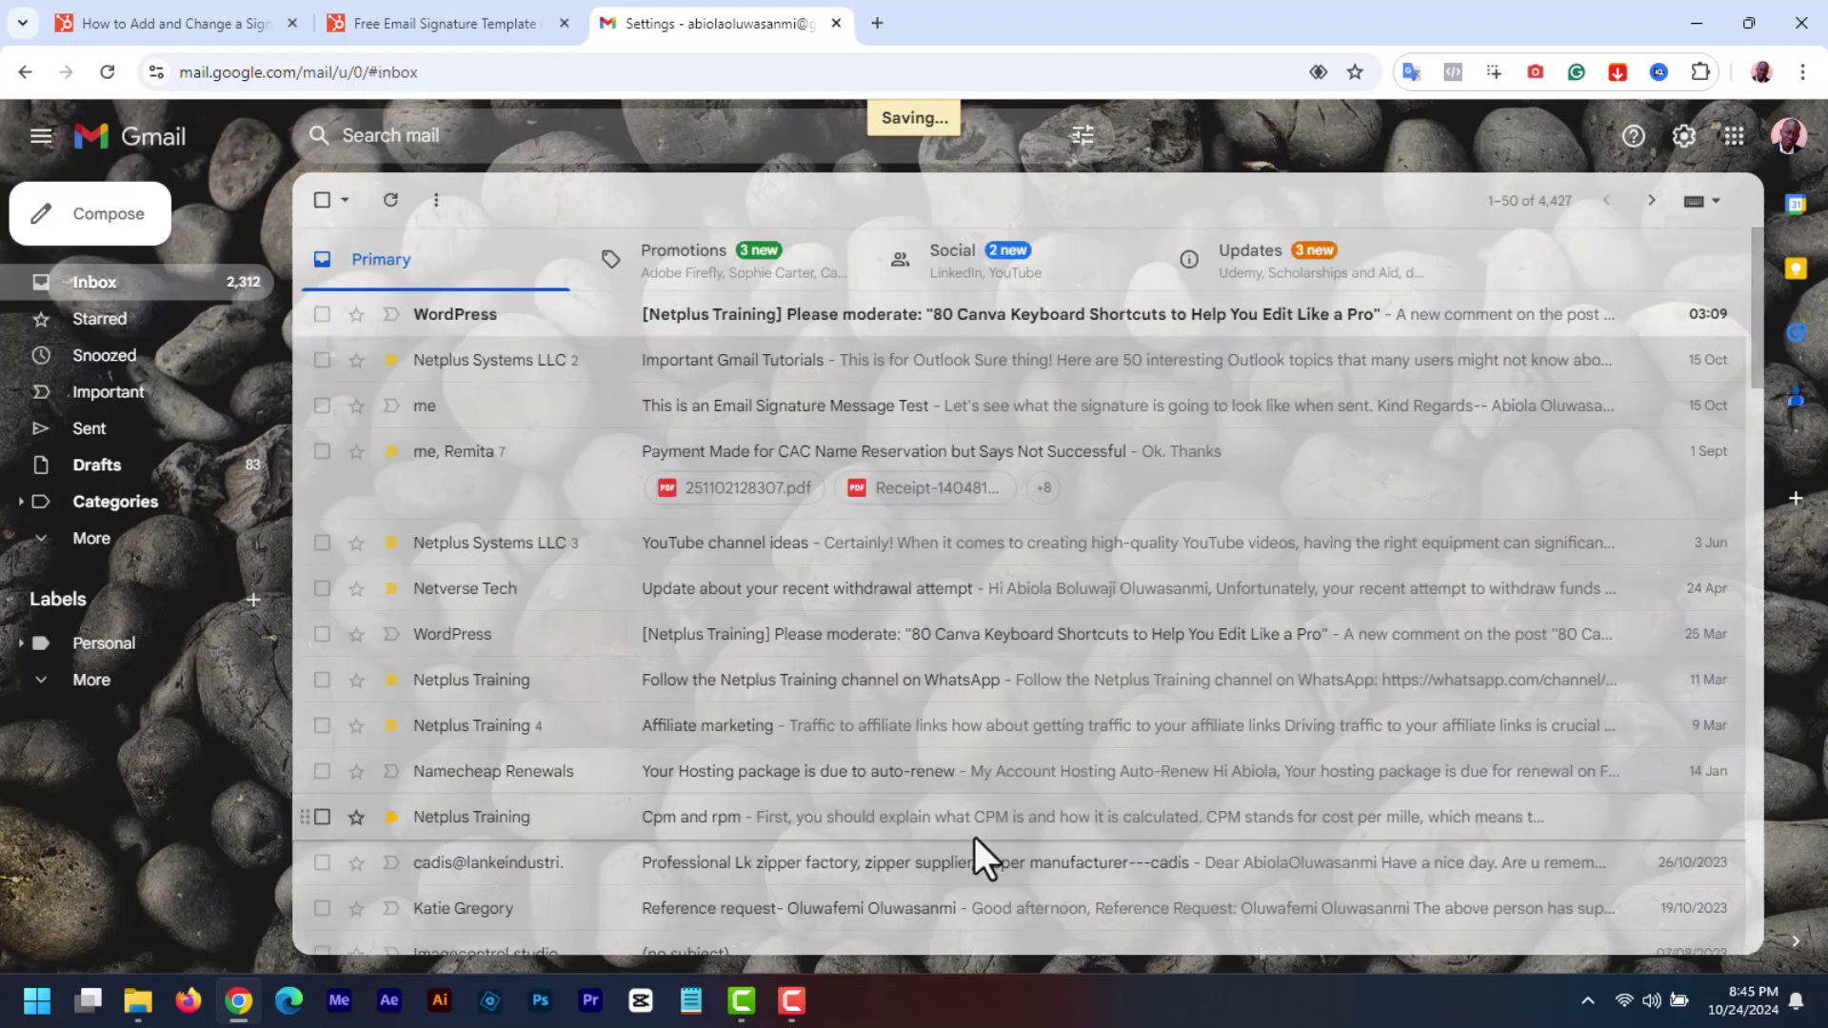
{"action": "left_click", "coordinate": [93, 228]}
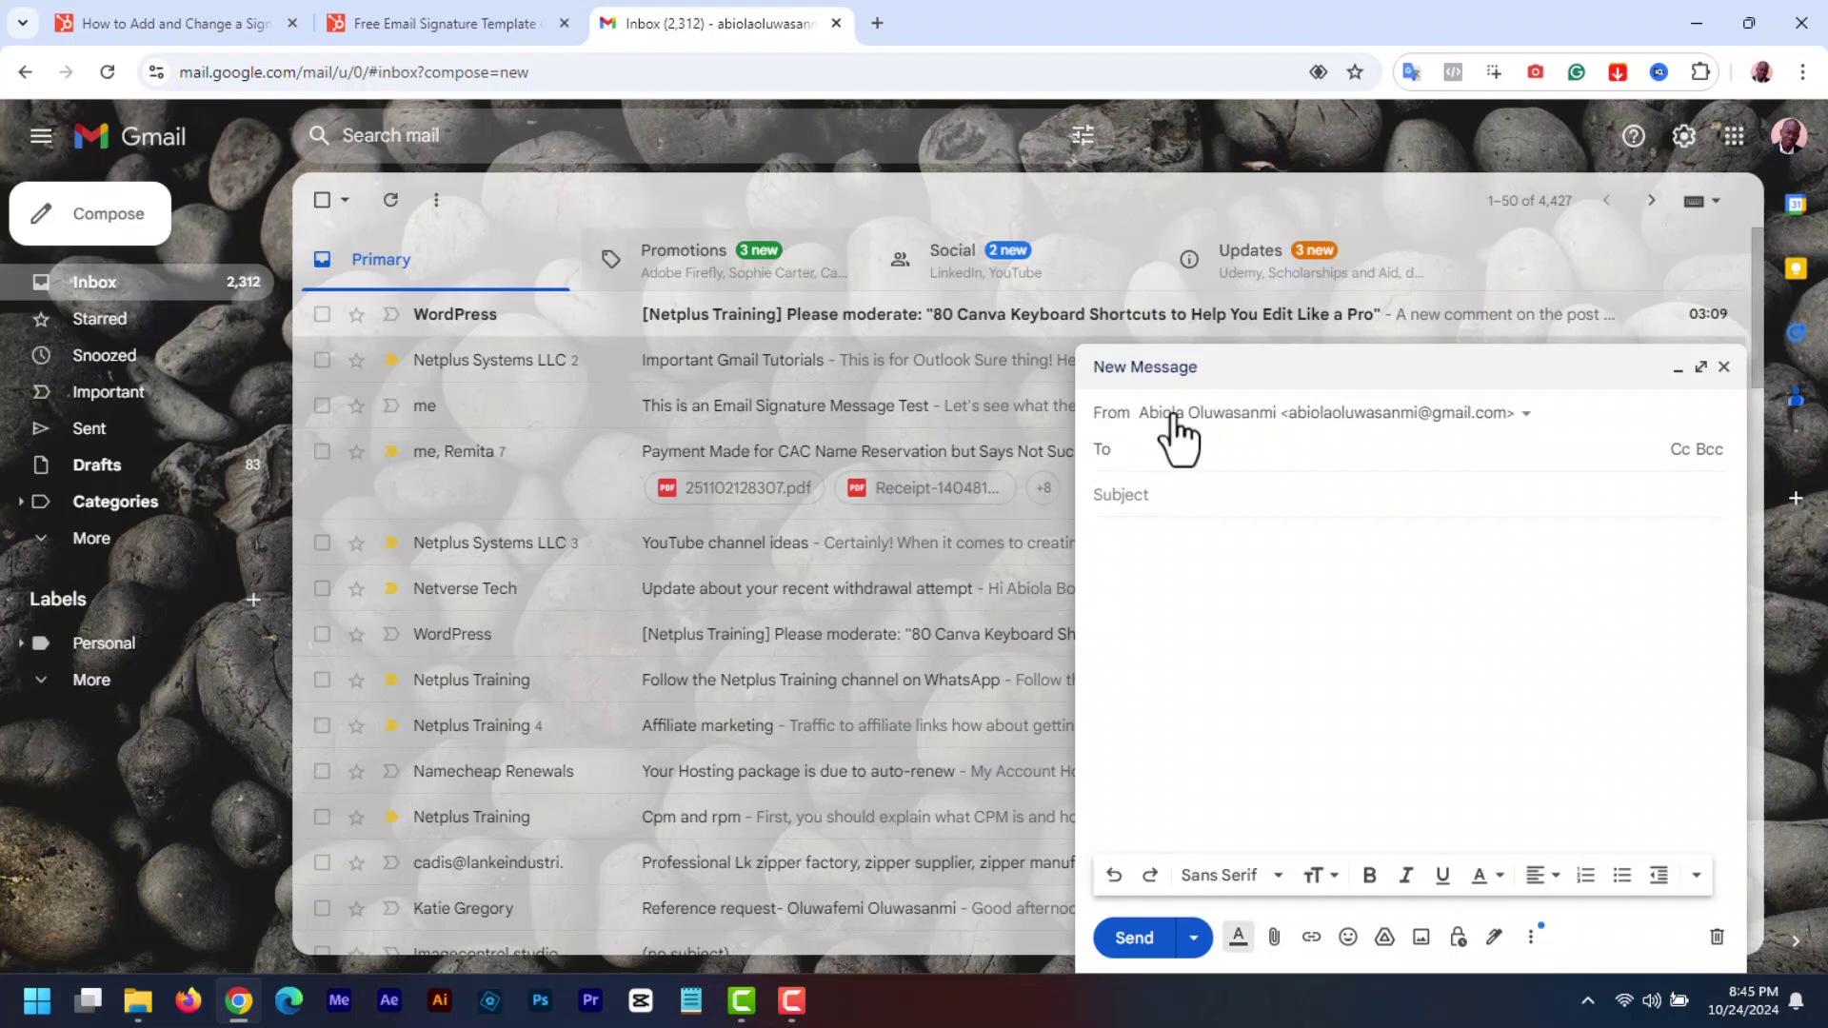
{"action": "left_click", "coordinate": [1526, 417]}
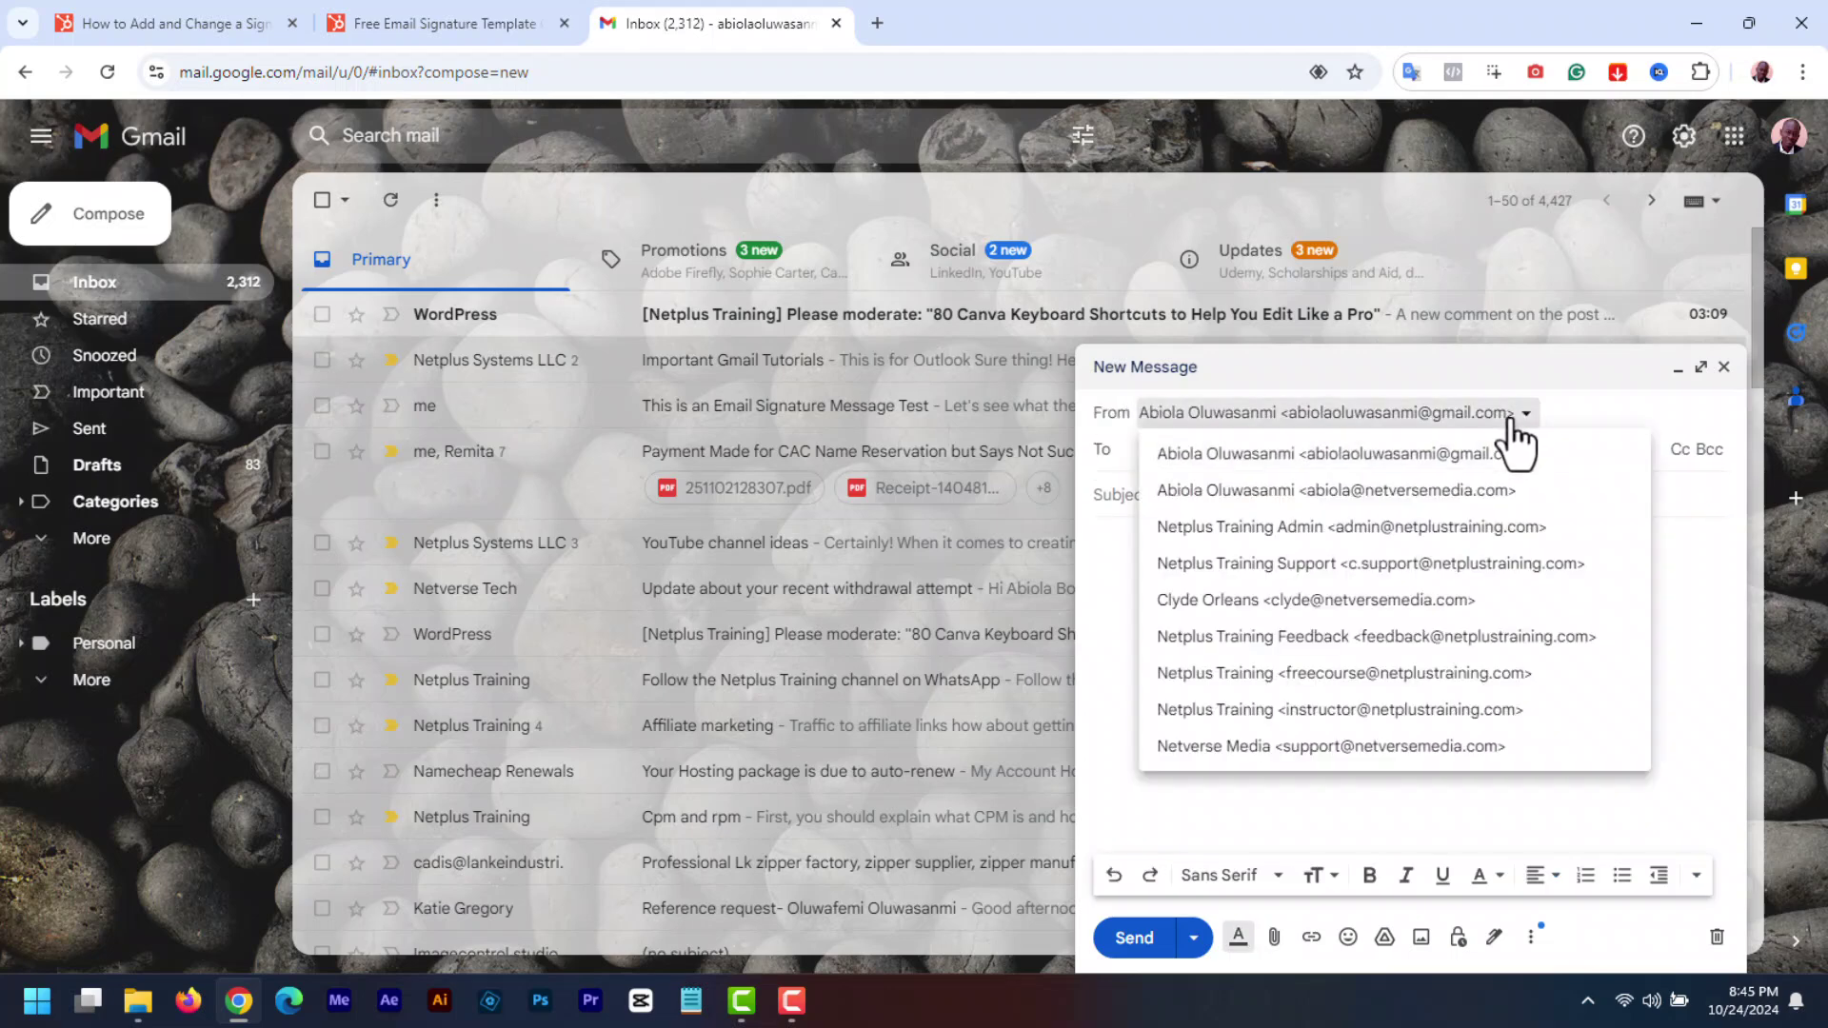
{"action": "left_click", "coordinate": [1430, 600]}
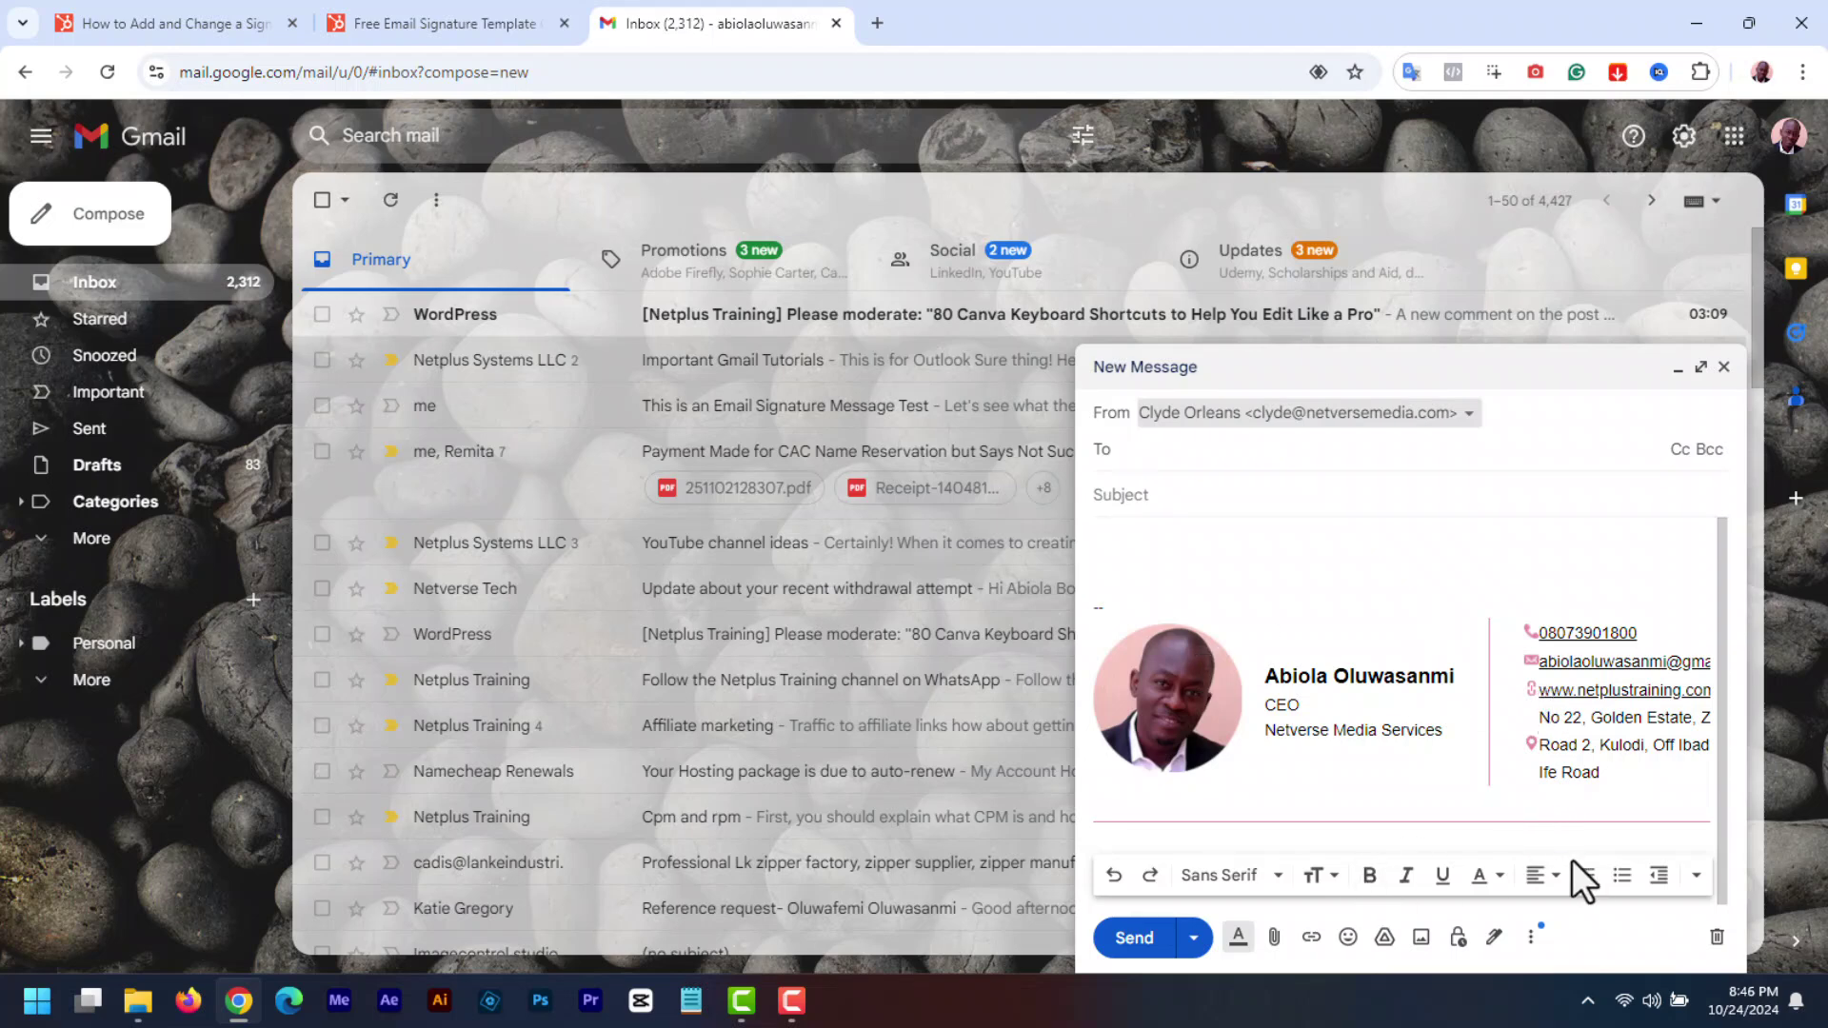
{"action": "left_click", "coordinate": [1700, 368]}
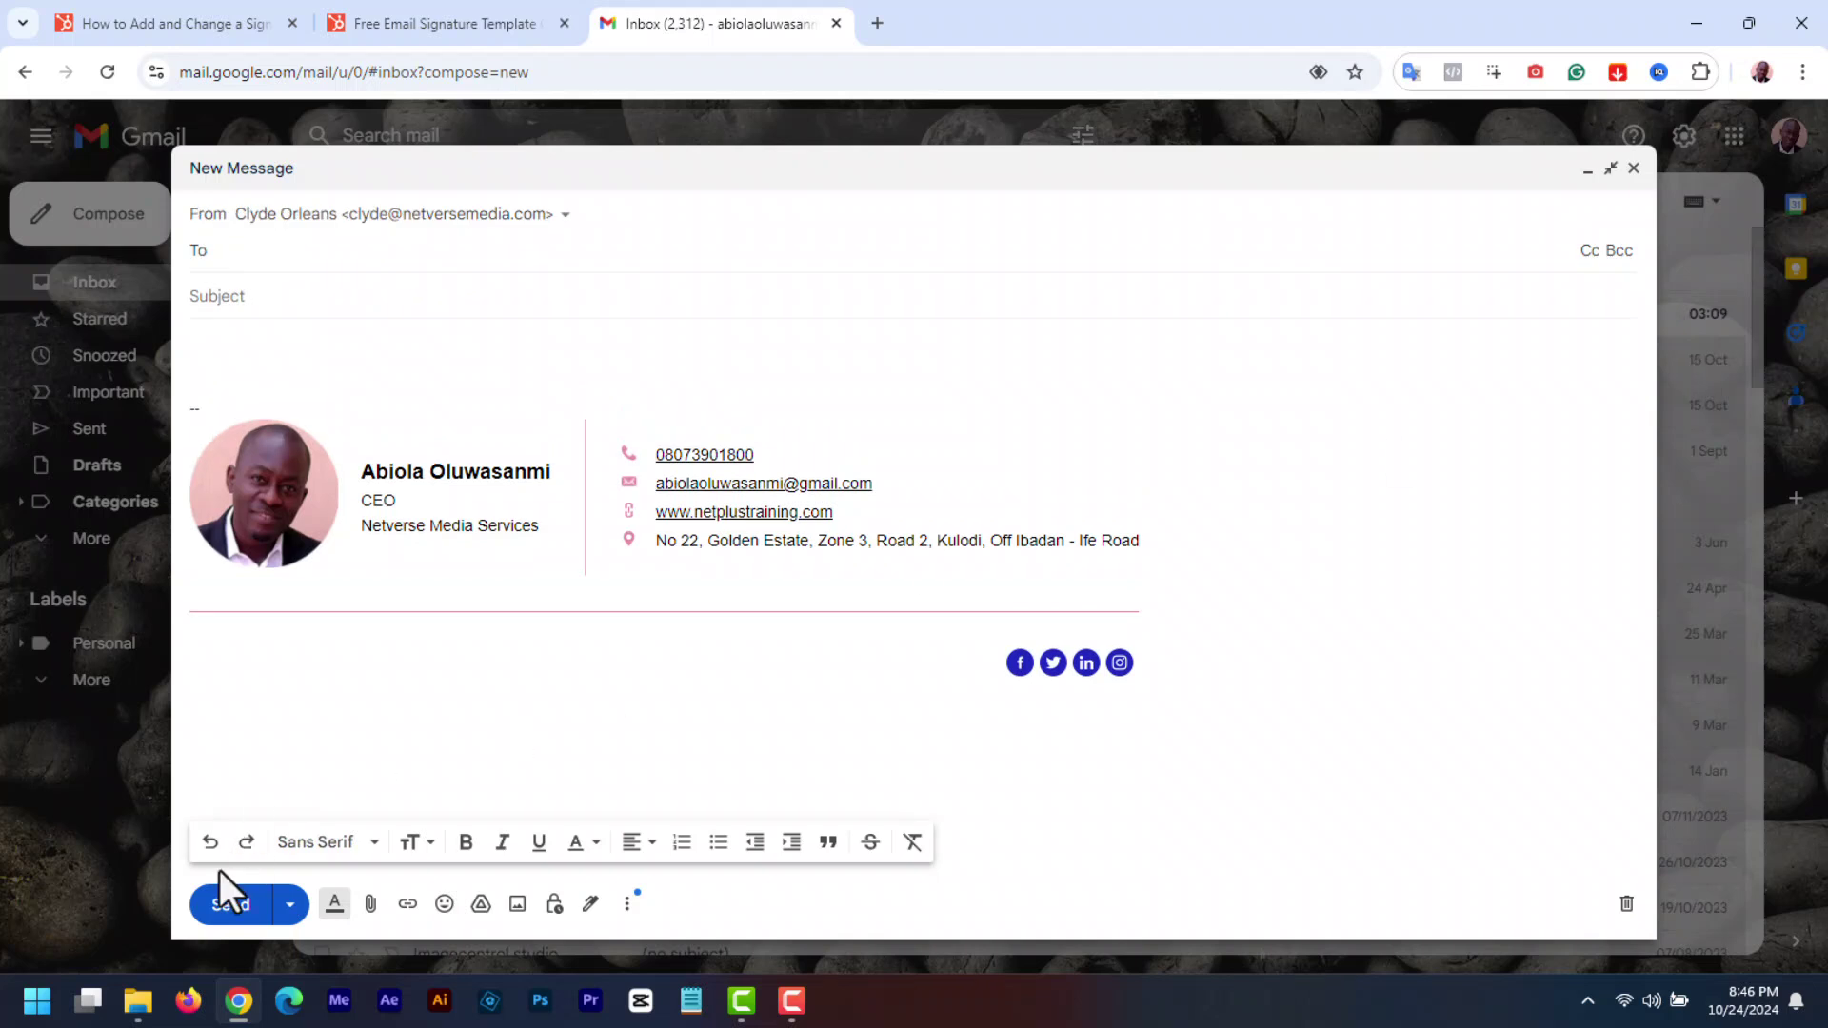